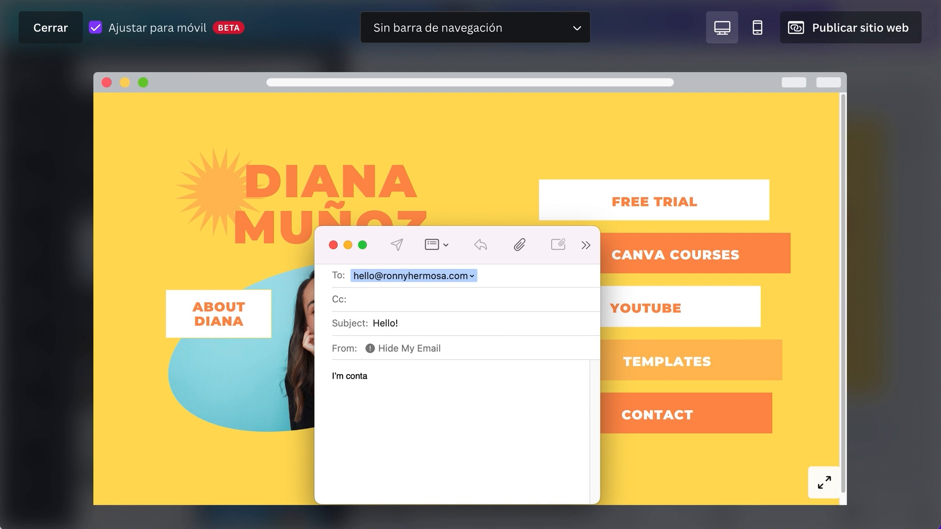
Close the e-mail draft and show the website preview in mobile view
{"action": "left_click", "coordinate": [333, 245]}
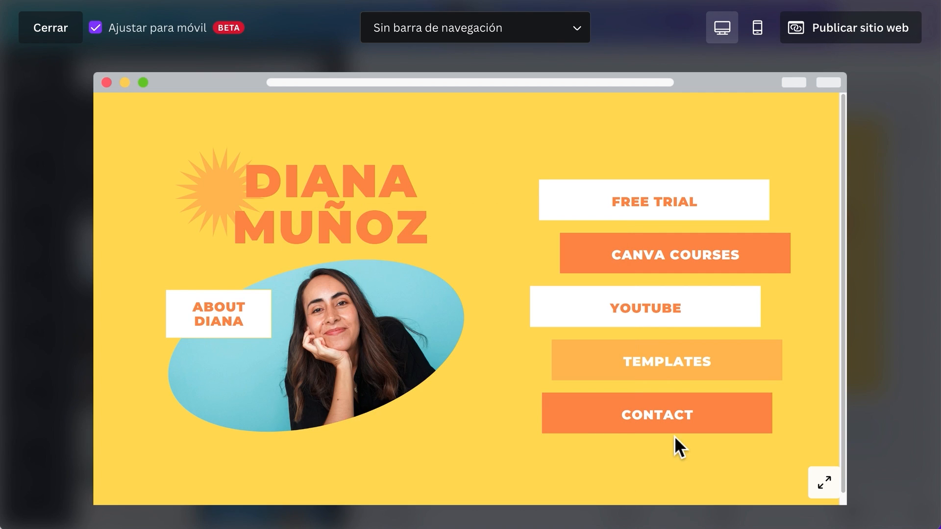
{"action": "left_click", "coordinate": [758, 29]}
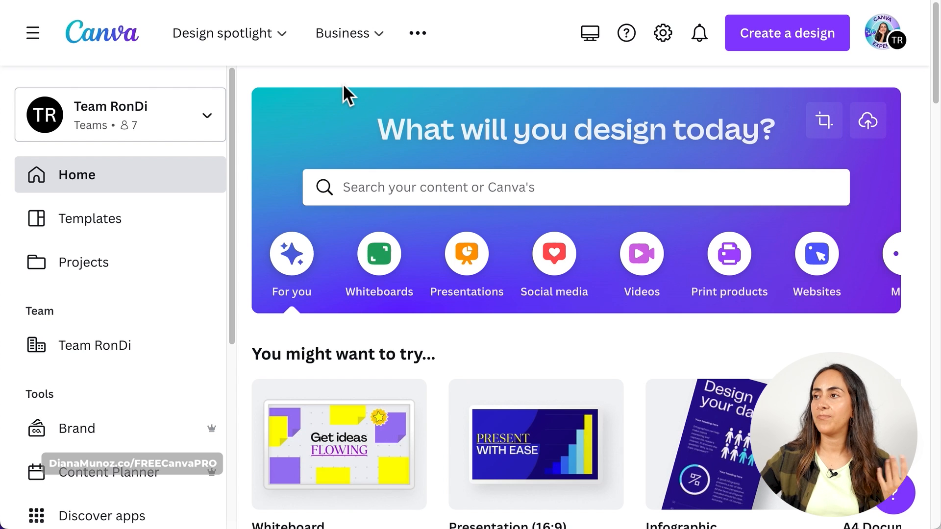
Search the Canva templates for "bio link website"
{"action": "left_click", "coordinate": [400, 191]}
{"action": "type", "text": "bi"}
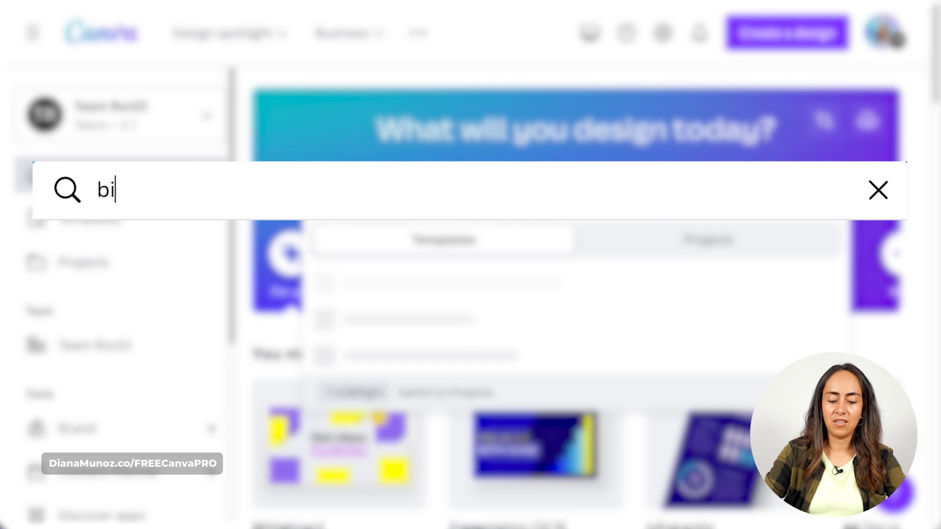
{"action": "type", "text": "o link website"}
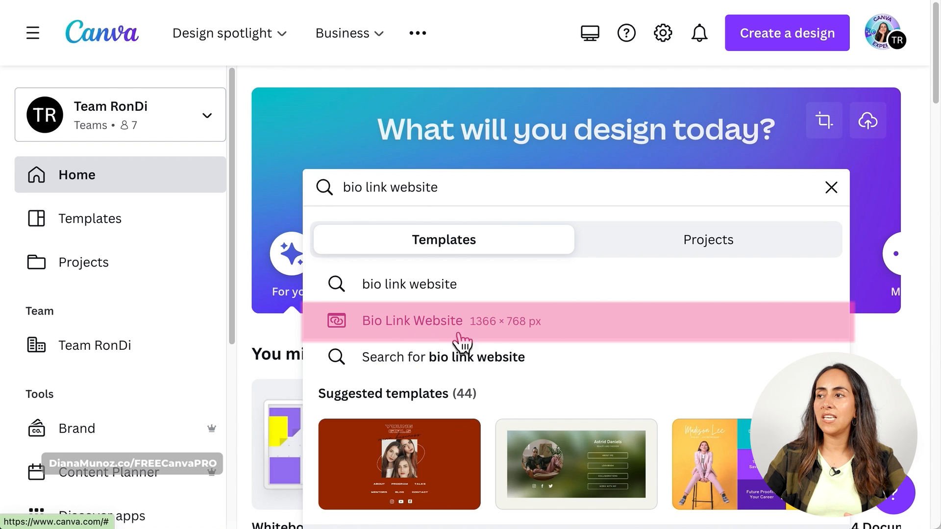
{"action": "left_click", "coordinate": [553, 337]}
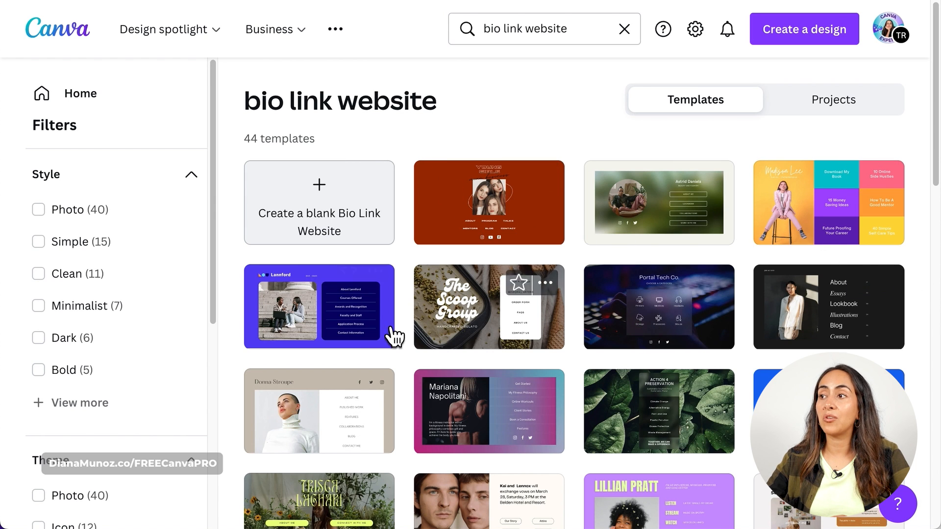
Browse the template results and preview the Yellow Colorful Blocks Blogger Bio-Link Website, then close its preview
{"action": "scroll", "coordinate": [542, 139], "scroll_direction": "down", "scroll_amount": 2}
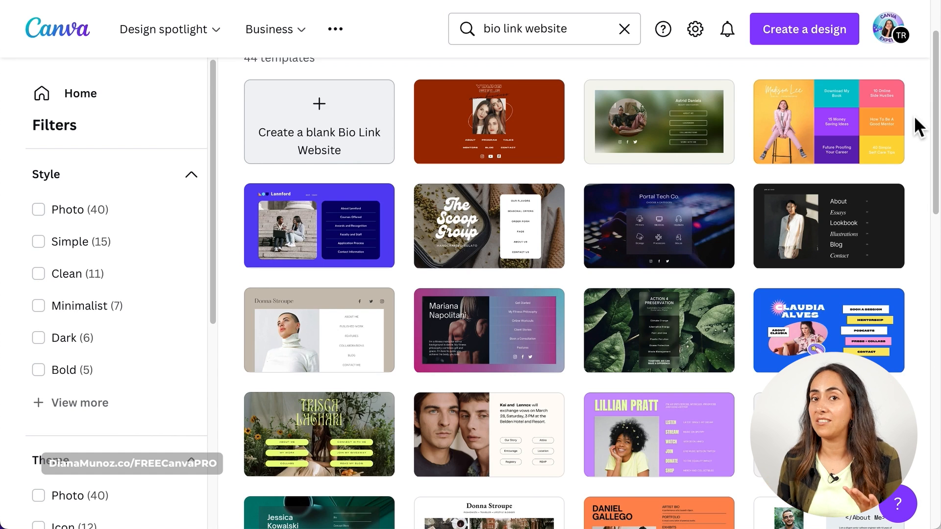
{"action": "scroll", "coordinate": [915, 117], "scroll_direction": "up", "scroll_amount": 2}
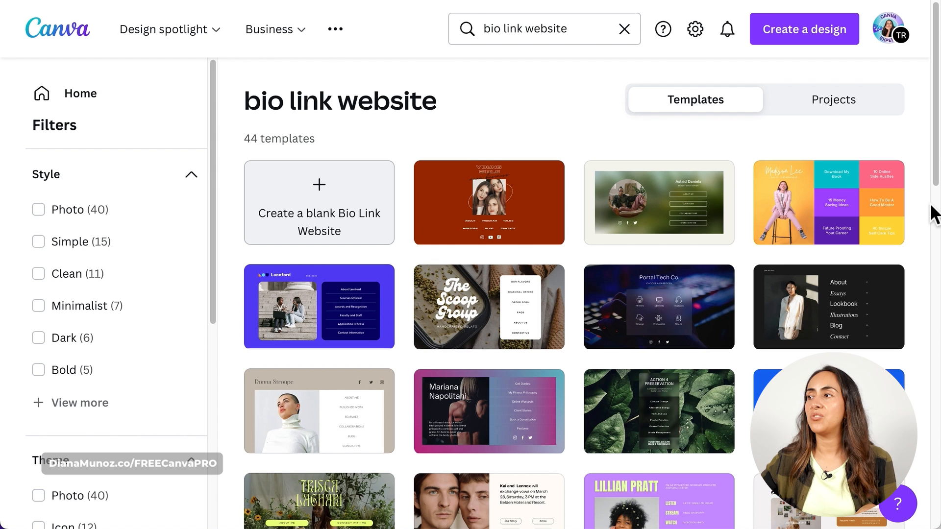
{"action": "scroll", "coordinate": [934, 215], "scroll_direction": "down", "scroll_amount": 1}
{"action": "mouse_move", "coordinate": [568, 162]}
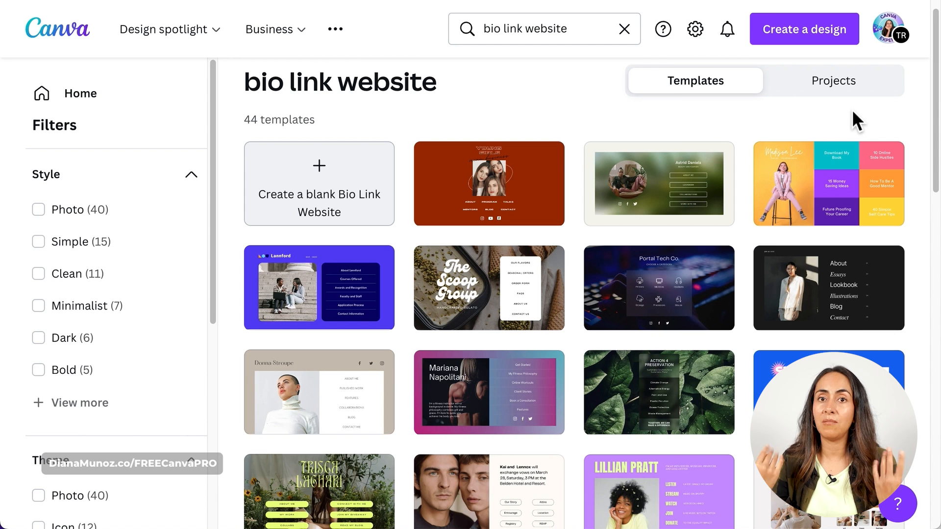
{"action": "left_click", "coordinate": [885, 161]}
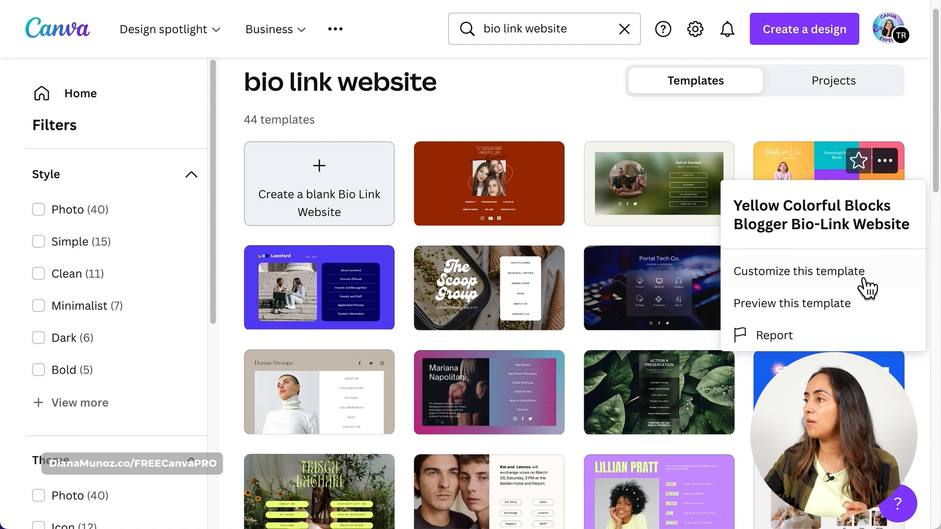
{"action": "left_click", "coordinate": [861, 300]}
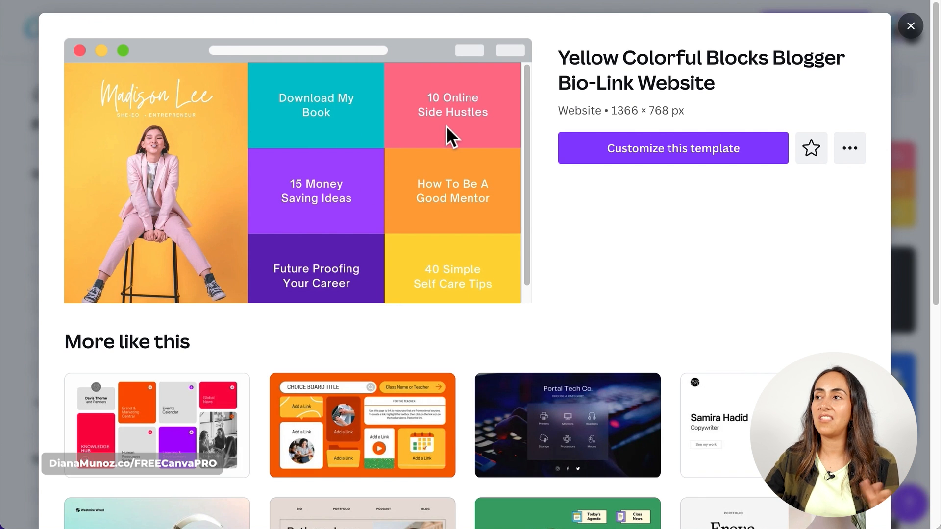
{"action": "left_click", "coordinate": [921, 38]}
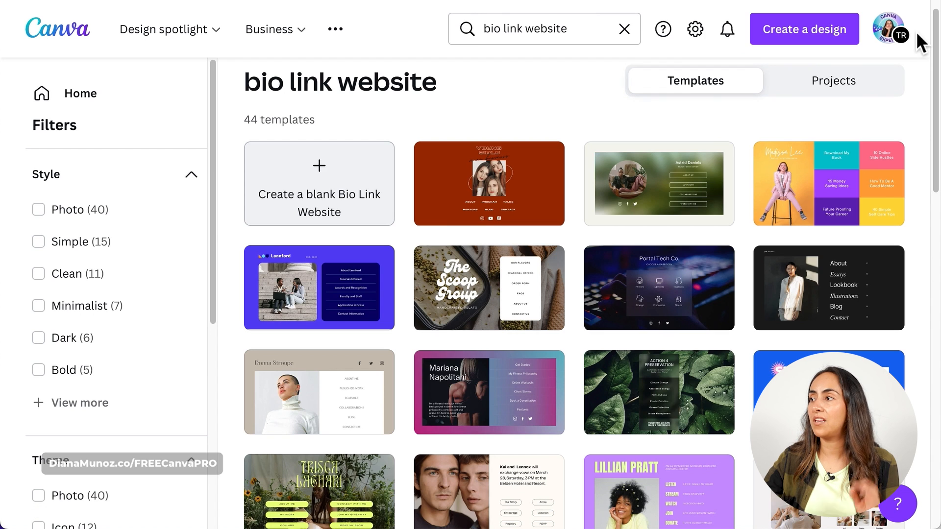
Preview the Purple Colorful Blocks Music Bio Link Website template and return to the results
{"action": "scroll", "coordinate": [928, 385], "scroll_direction": "down", "scroll_amount": 1}
{"action": "scroll", "coordinate": [927, 383], "scroll_direction": "down", "scroll_amount": 2}
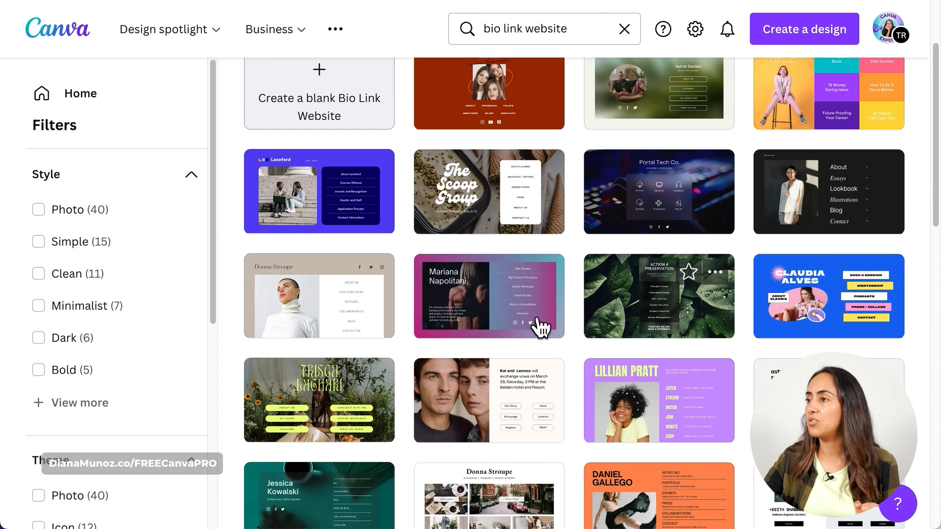
{"action": "scroll", "coordinate": [538, 330], "scroll_direction": "down", "scroll_amount": 2}
{"action": "left_click", "coordinate": [715, 295]}
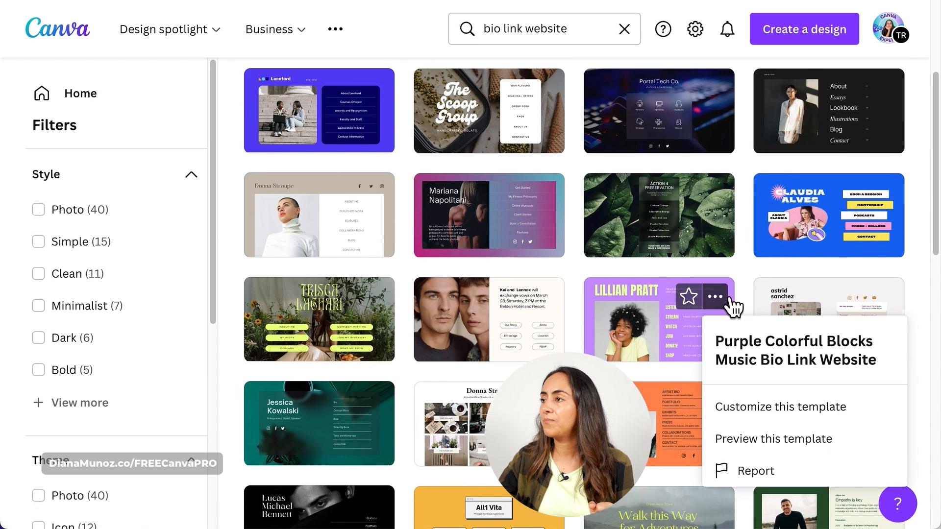
{"action": "left_click", "coordinate": [744, 444]}
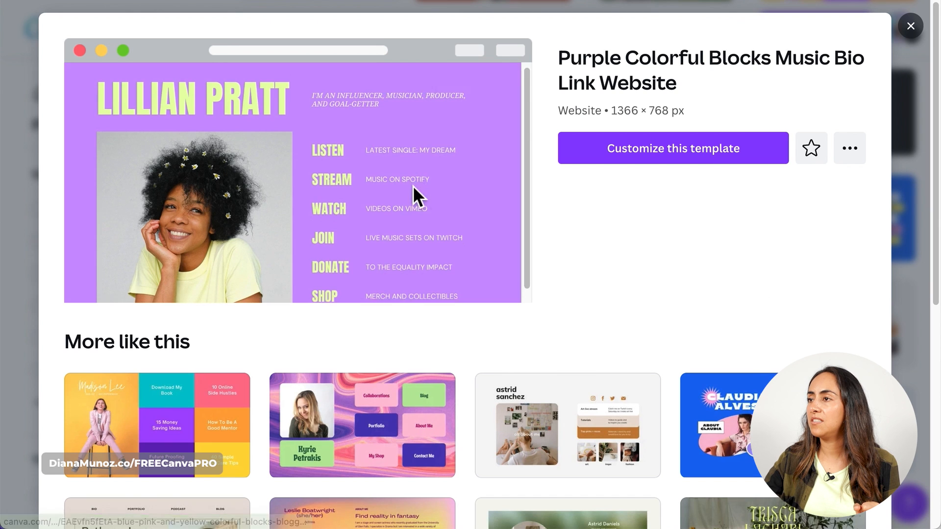
{"action": "left_click", "coordinate": [917, 267]}
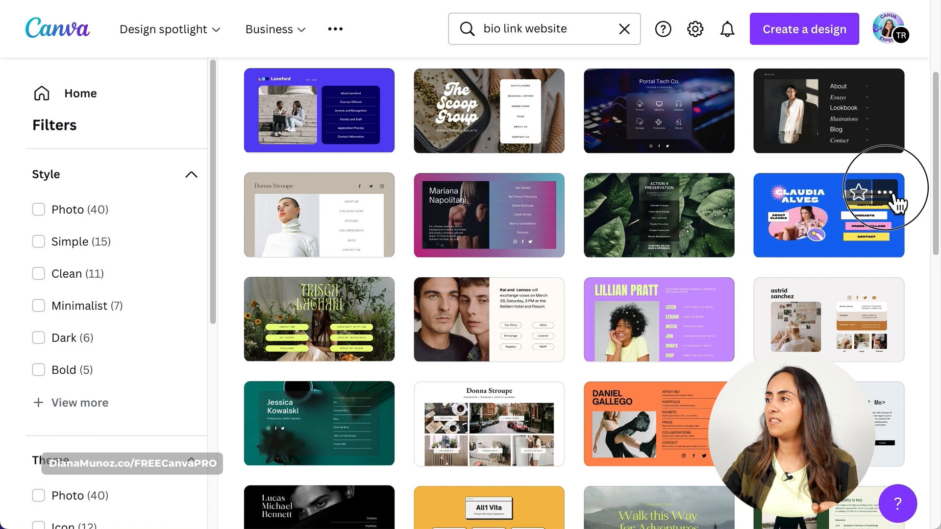
Open the Blue, Pink, and Yellow Colorful Blocks Blogger Bio-Link Website template for customization
{"action": "left_click", "coordinate": [885, 193]}
{"action": "left_click", "coordinate": [872, 355]}
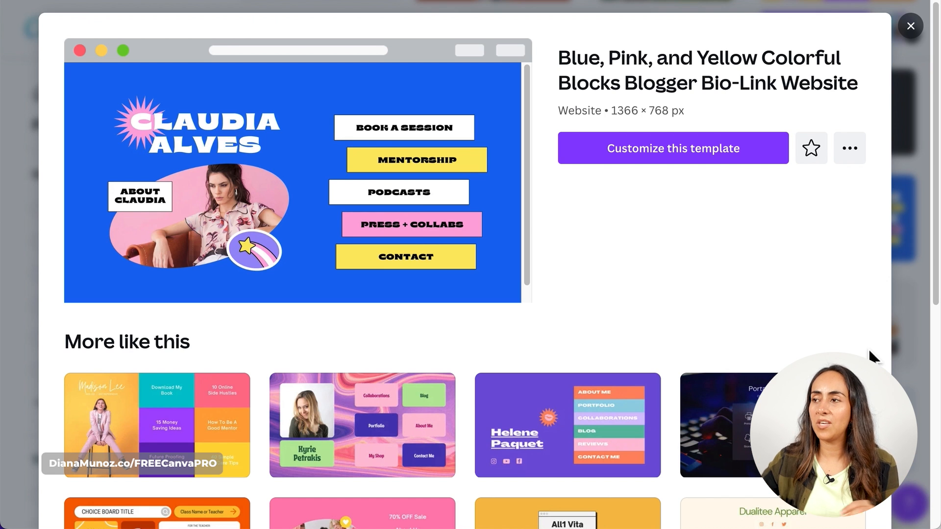
{"action": "left_click", "coordinate": [694, 158]}
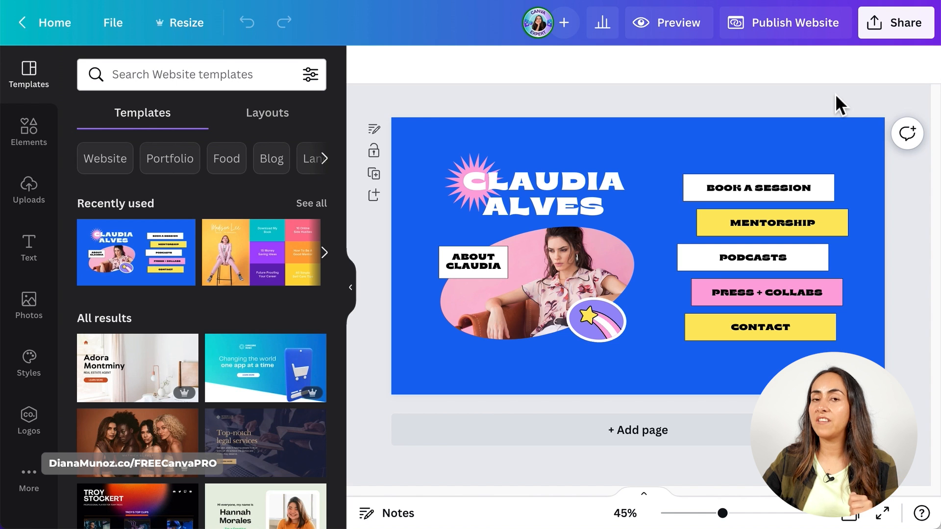
Preview the blue website design in desktop and mobile views, checking the full page in each
{"action": "left_click", "coordinate": [682, 41]}
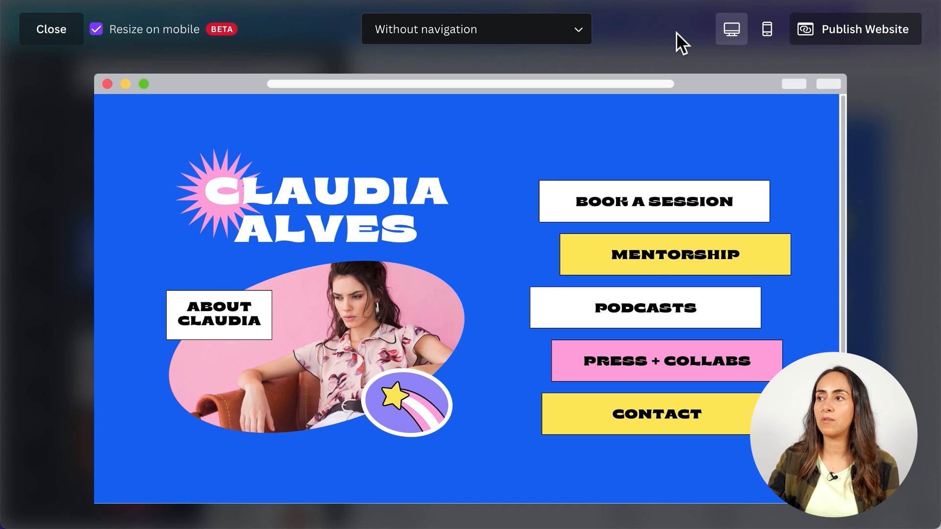
{"action": "scroll", "coordinate": [762, 191], "scroll_direction": "down", "scroll_amount": 1}
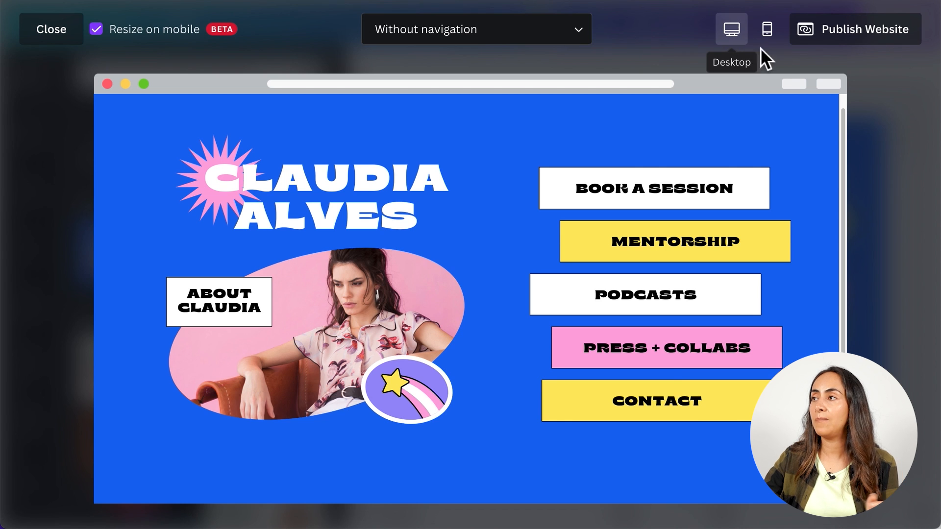
{"action": "scroll", "coordinate": [740, 48], "scroll_direction": "up", "scroll_amount": 1}
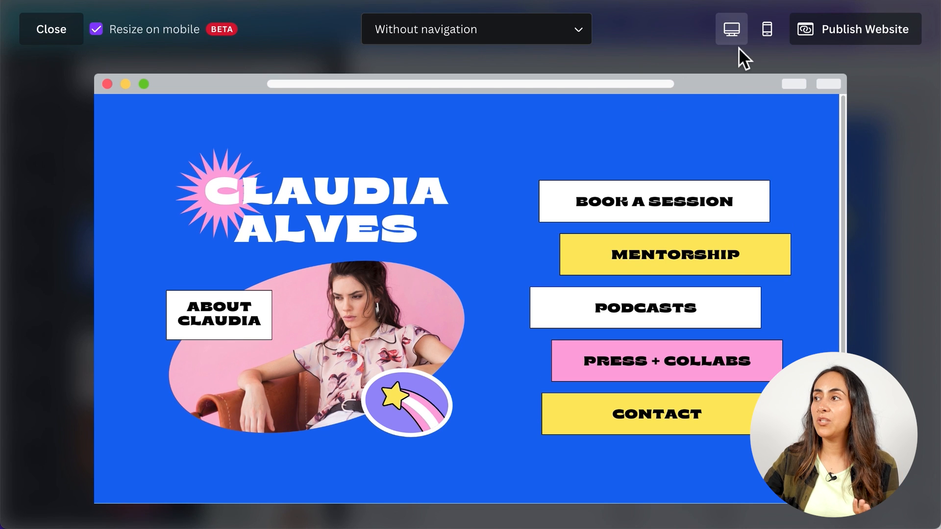
{"action": "left_click", "coordinate": [772, 41]}
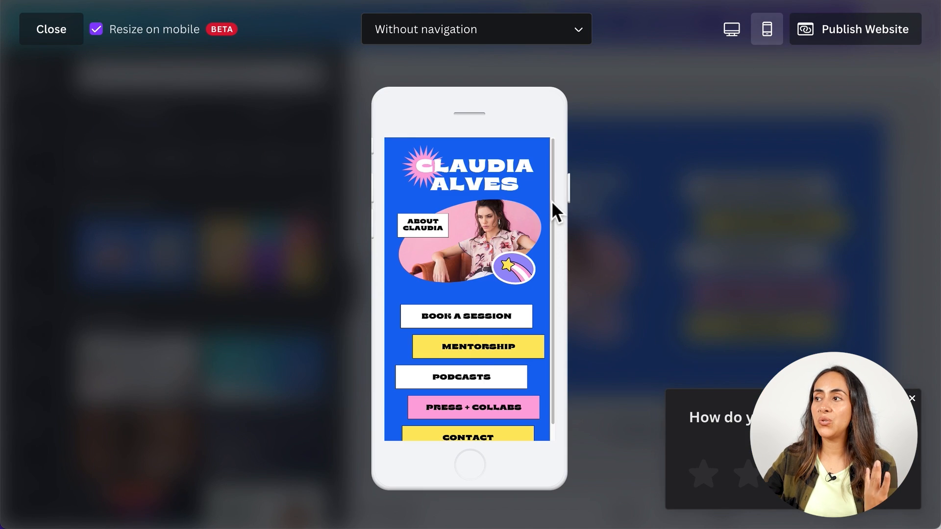
{"action": "scroll", "coordinate": [555, 202], "scroll_direction": "down", "scroll_amount": 1}
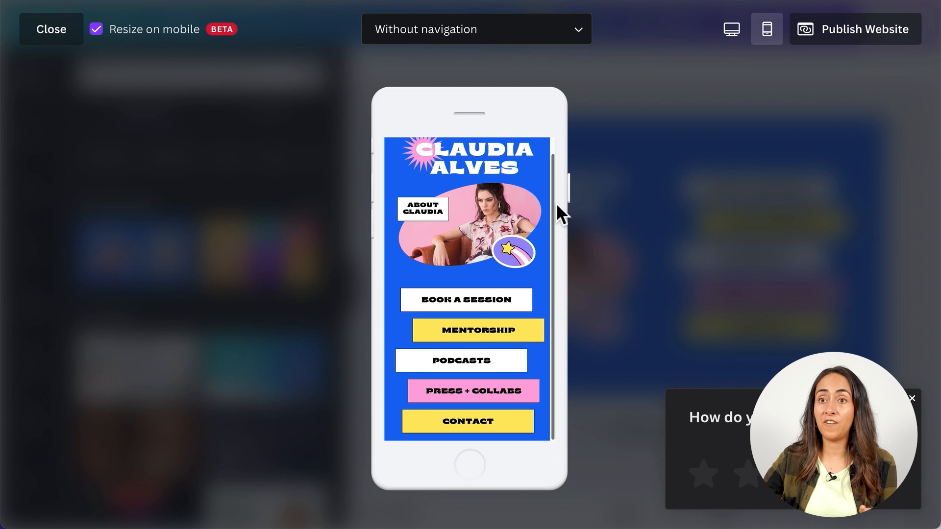
{"action": "scroll", "coordinate": [556, 203], "scroll_direction": "up", "scroll_amount": 1}
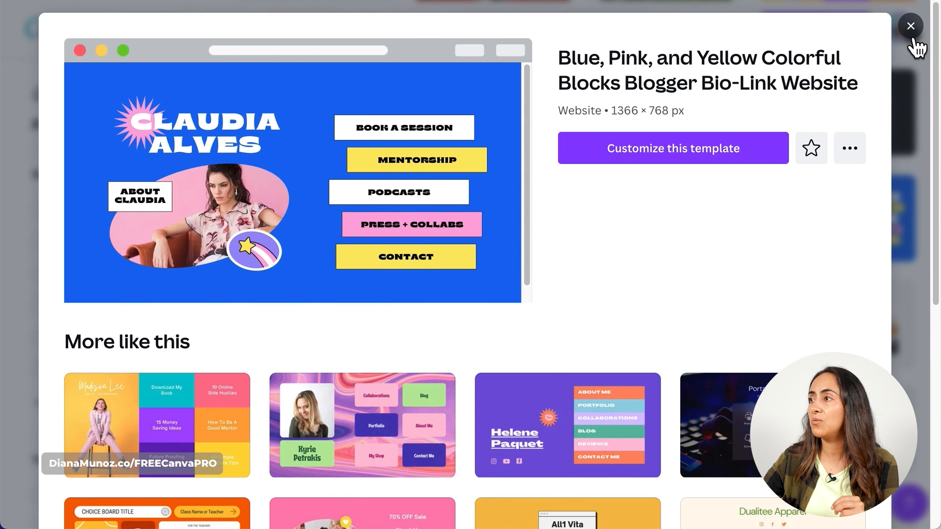
From the similar templates, open the Yellow Colorful Blocks Blogger Bio-Link Website for customization
{"action": "scroll", "coordinate": [726, 282], "scroll_direction": "down", "scroll_amount": 4}
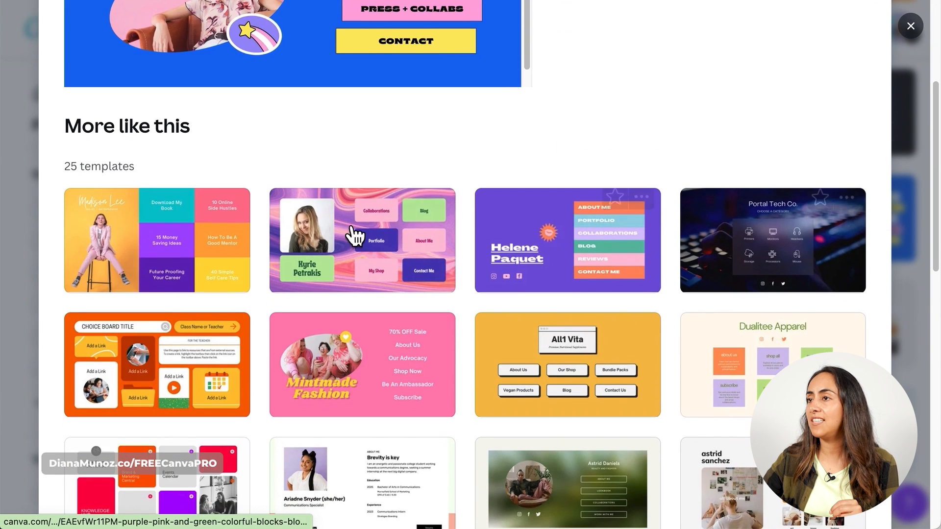
{"action": "left_click", "coordinate": [162, 215]}
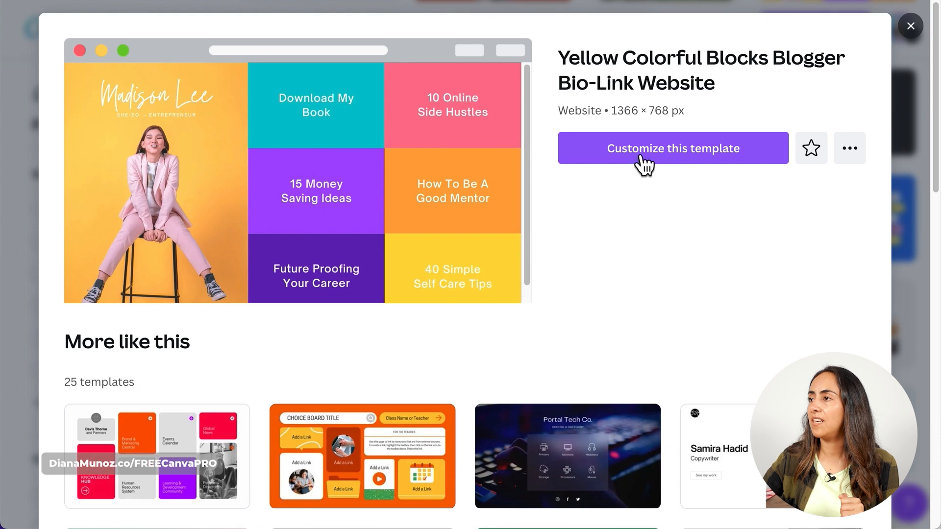
{"action": "left_click", "coordinate": [655, 158]}
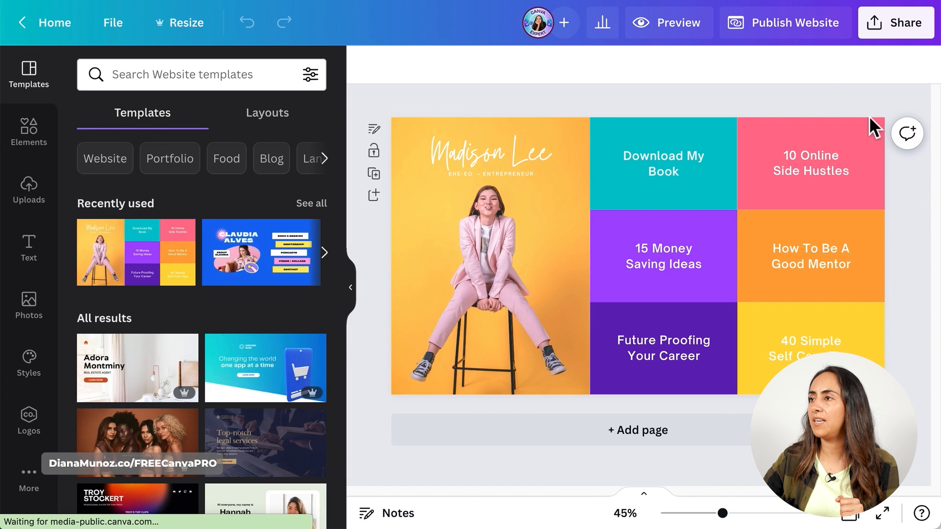
Preview the yellow blocks website in desktop and mobile views, examining how its blocks stack on the phone
{"action": "left_click", "coordinate": [695, 27]}
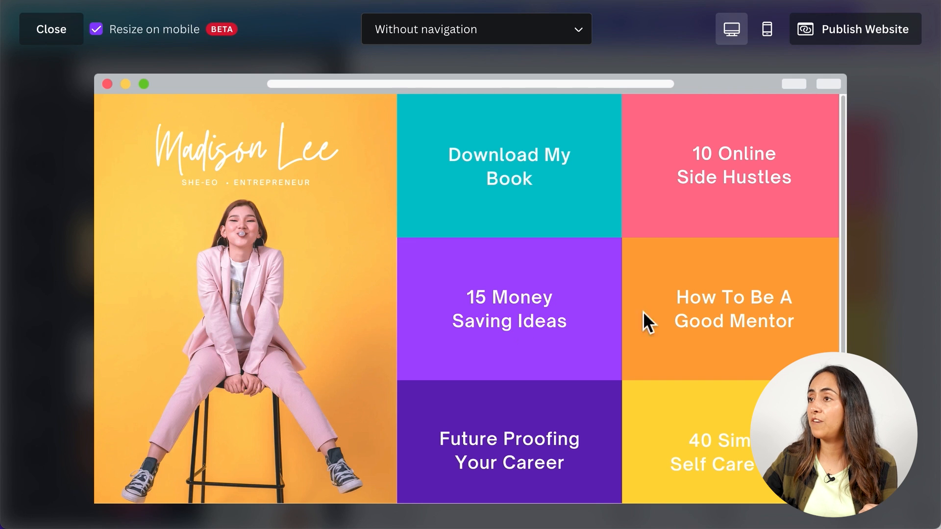
{"action": "left_click", "coordinate": [779, 39]}
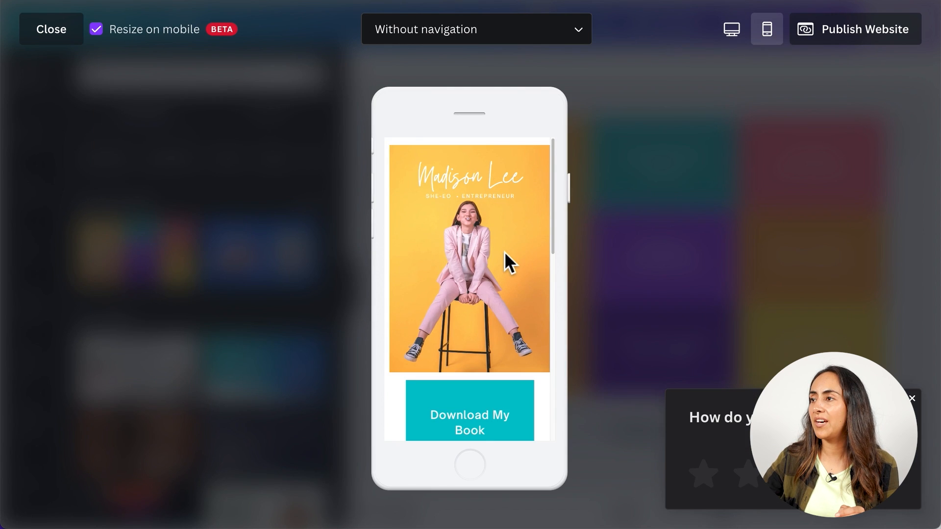
{"action": "left_click_drag", "start_coordinate": [556, 161], "coordinate": [558, 369]}
{"action": "left_click_drag", "start_coordinate": [557, 369], "coordinate": [563, 147]}
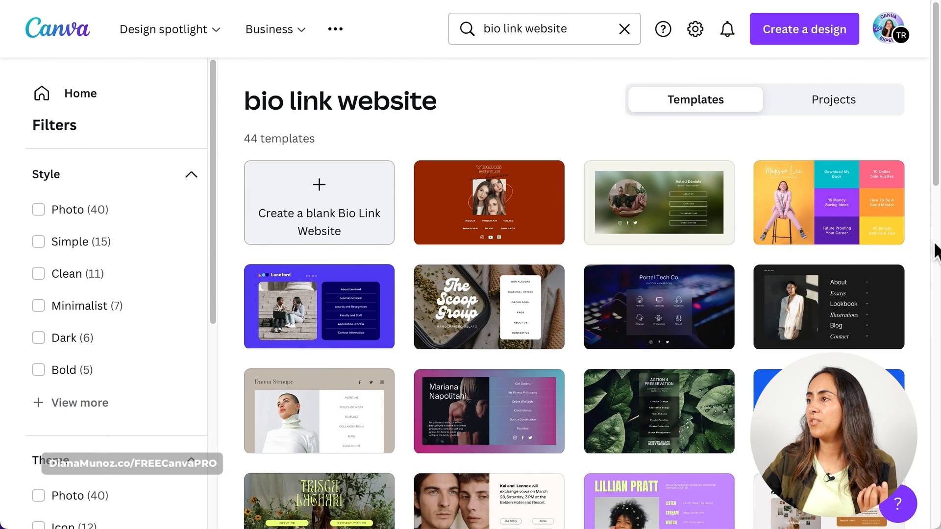
Open the Dark Blue Simple Dark Tech and Gaming Bio-Link Website template for customization and preview it in mobile view
{"action": "scroll", "coordinate": [926, 271], "scroll_direction": "down", "scroll_amount": 3}
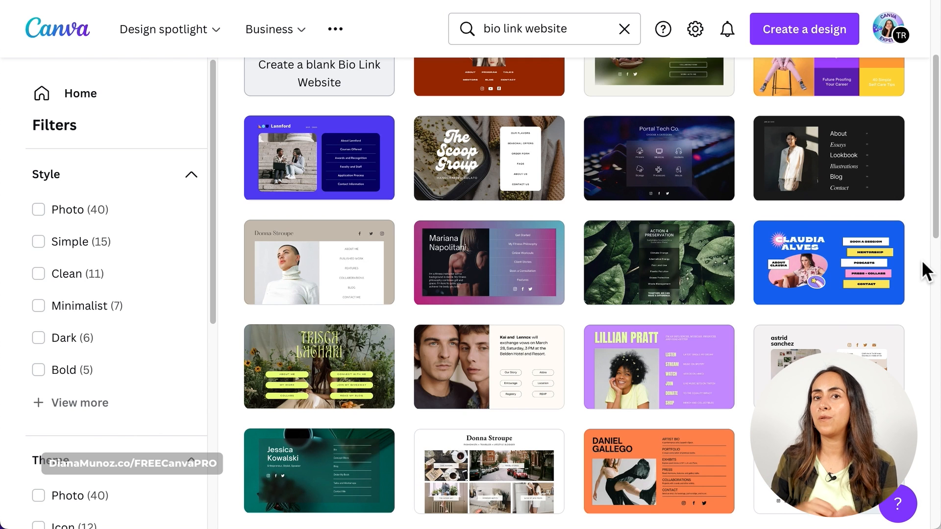
{"action": "left_click", "coordinate": [716, 135]}
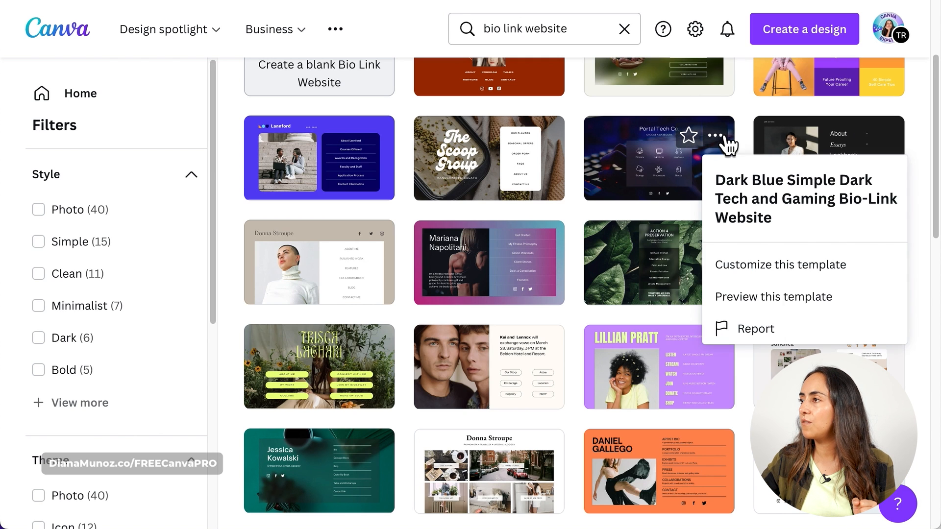
{"action": "left_click", "coordinate": [755, 303]}
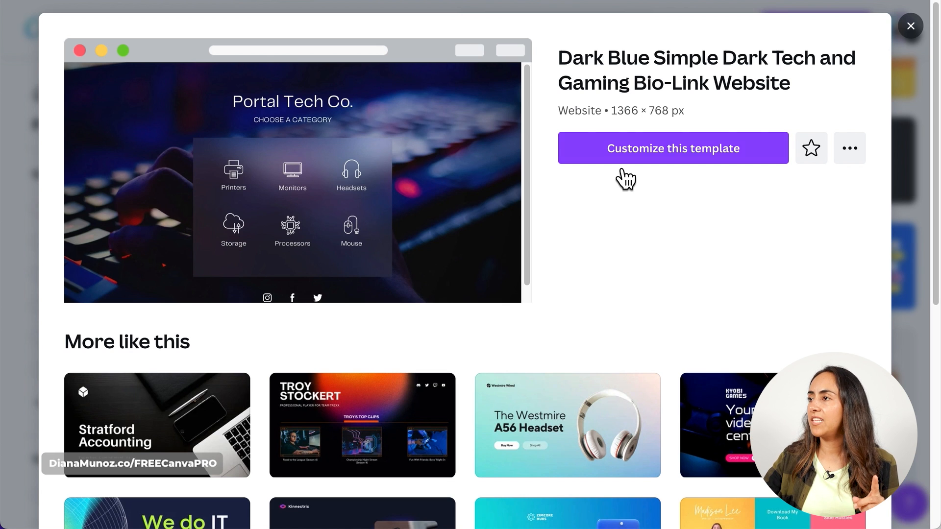
{"action": "left_click", "coordinate": [703, 157]}
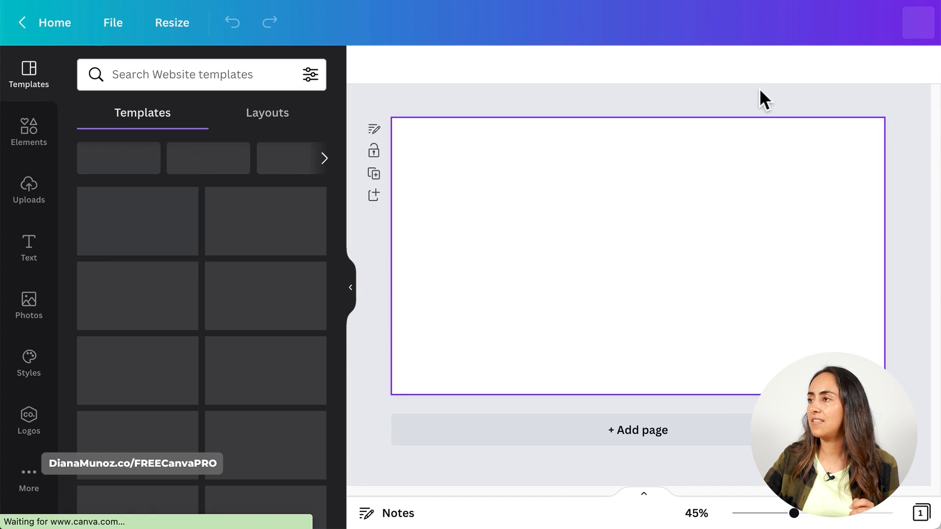
{"action": "left_click", "coordinate": [677, 23]}
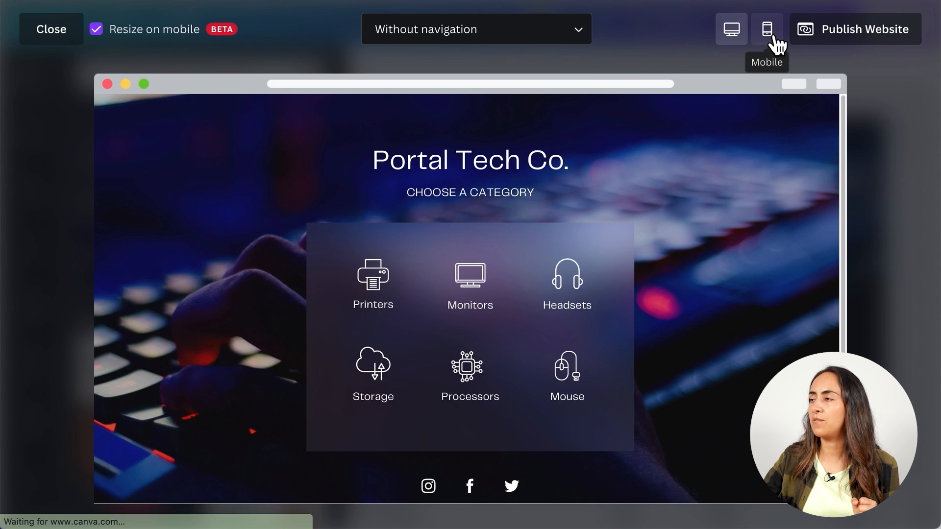
{"action": "left_click", "coordinate": [773, 37]}
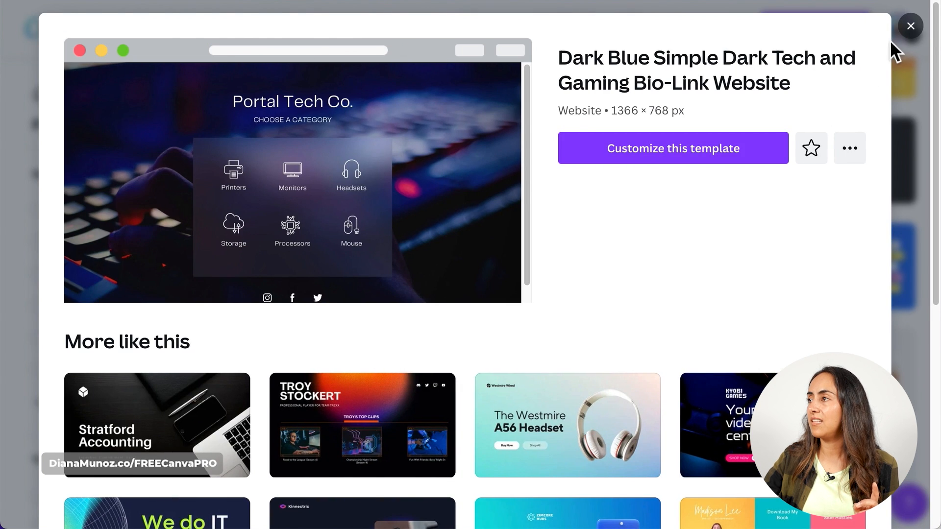
Close the current template preview and preview the White Photocentric Food and Restaurant Bio Link Website template
{"action": "left_click", "coordinate": [909, 25]}
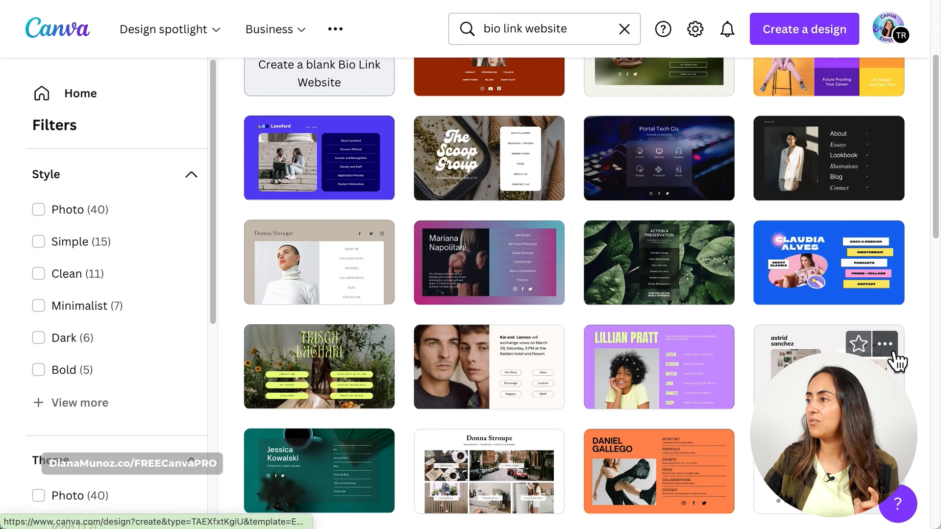
{"action": "scroll", "coordinate": [784, 275], "scroll_direction": "down", "scroll_amount": 1}
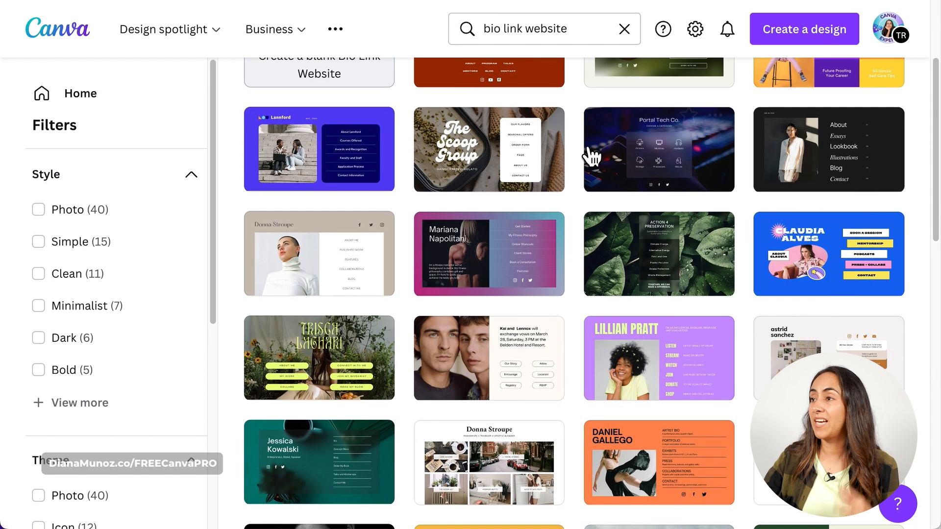
{"action": "left_click", "coordinate": [546, 128]}
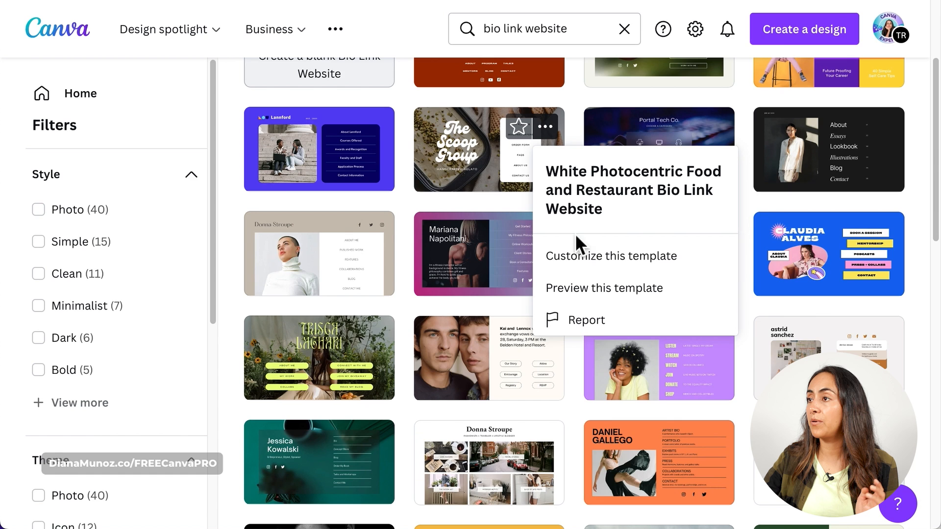
{"action": "left_click", "coordinate": [591, 294]}
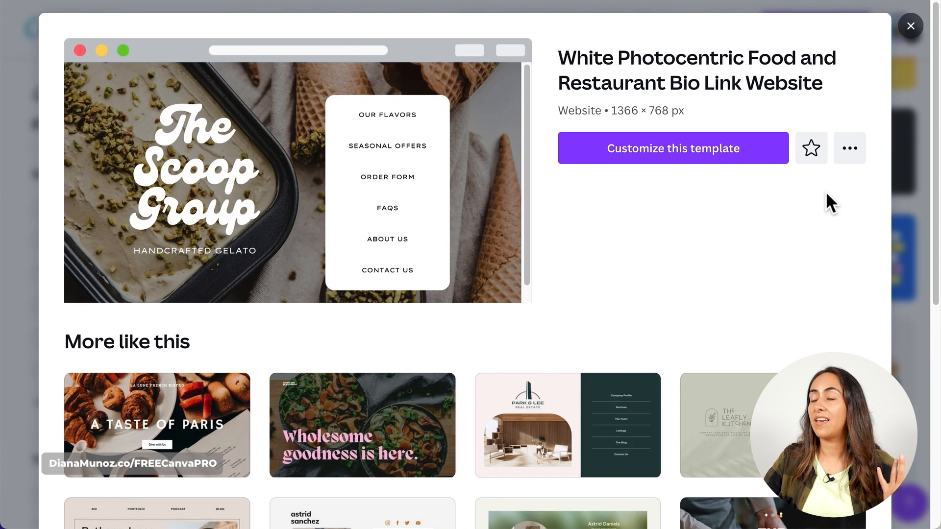
{"action": "left_click", "coordinate": [911, 25]}
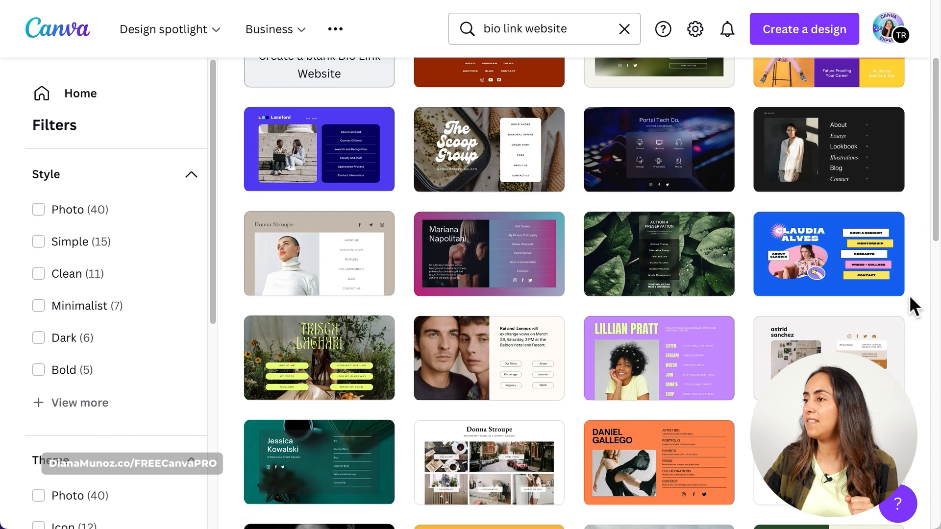
Browse further through the bio link results and preview the Purple, Pink, and Yellow Colorful Blocks Fitness Bio-Link Website
{"action": "scroll", "coordinate": [899, 319], "scroll_direction": "down", "scroll_amount": 6}
{"action": "scroll", "coordinate": [899, 319], "scroll_direction": "down", "scroll_amount": 6}
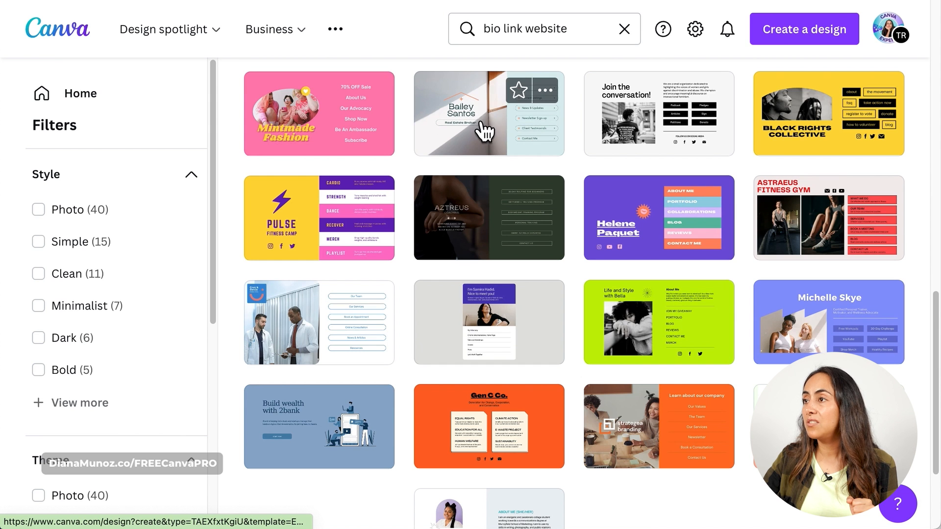
{"action": "left_click", "coordinate": [375, 195]}
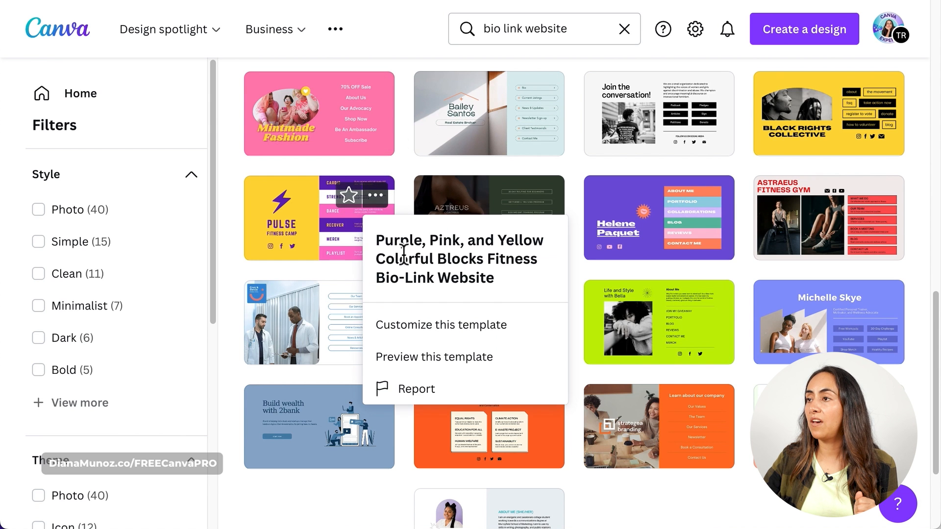
{"action": "left_click", "coordinate": [425, 357]}
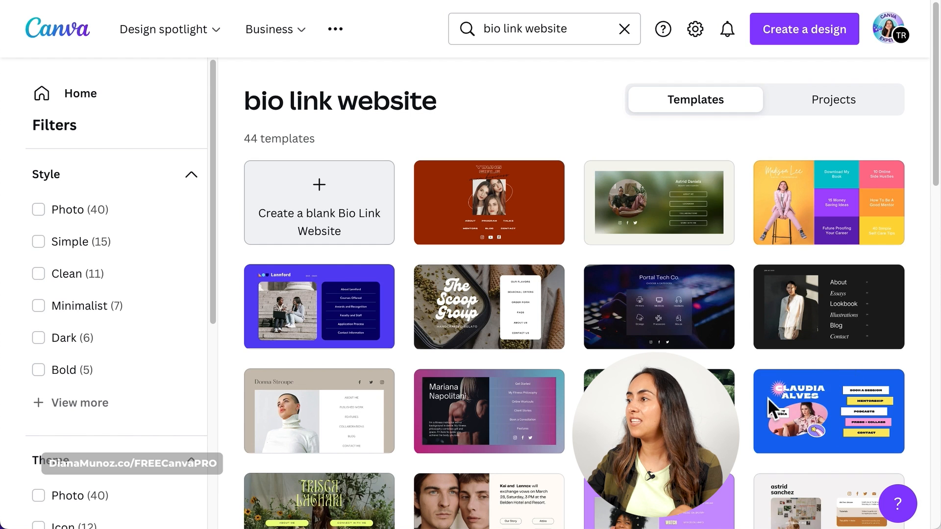
Open the blue bio link template with the oval portrait for customization and replace its heading with the owner's full name on two lines
{"action": "left_click", "coordinate": [801, 416]}
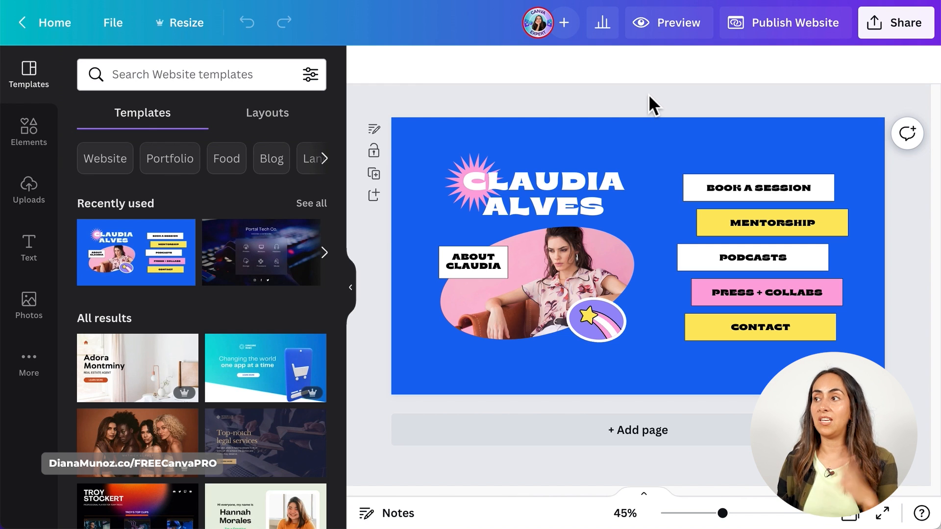
{"action": "double_click", "coordinate": [579, 189]}
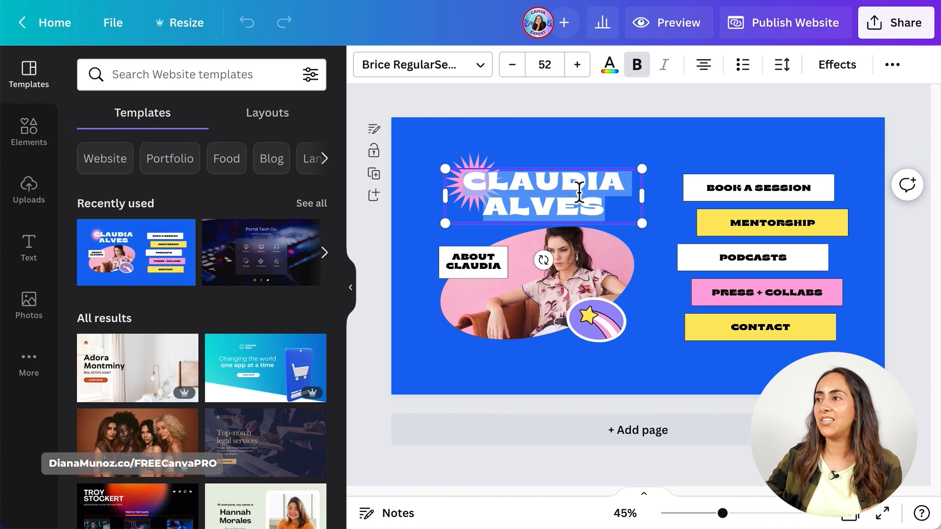
{"action": "type", "text": "DIANA"}
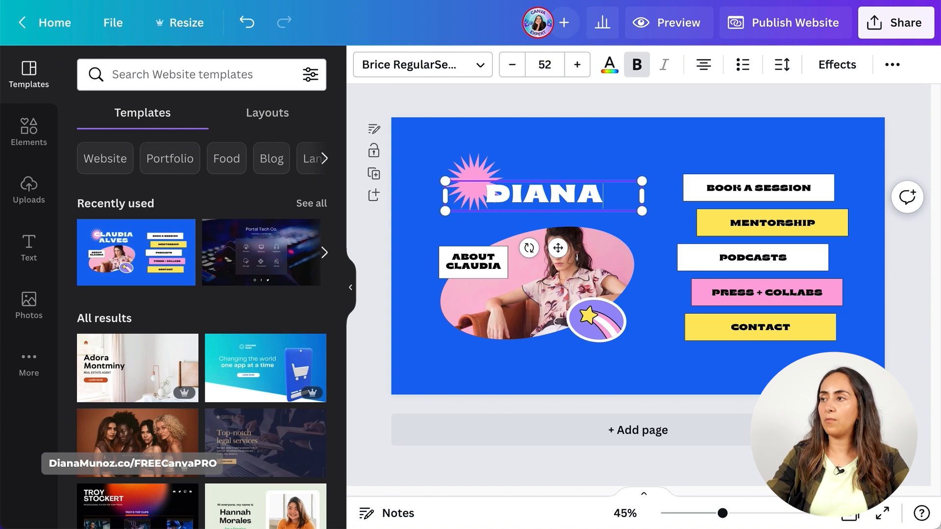
{"action": "key", "text": "Return"}
{"action": "type", "text": "MUN"}
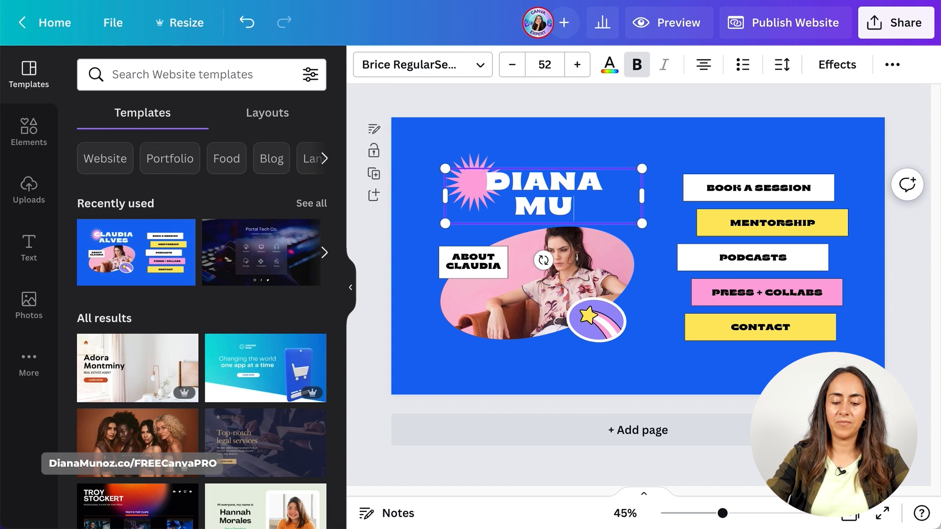
{"action": "type", "text": "1"}
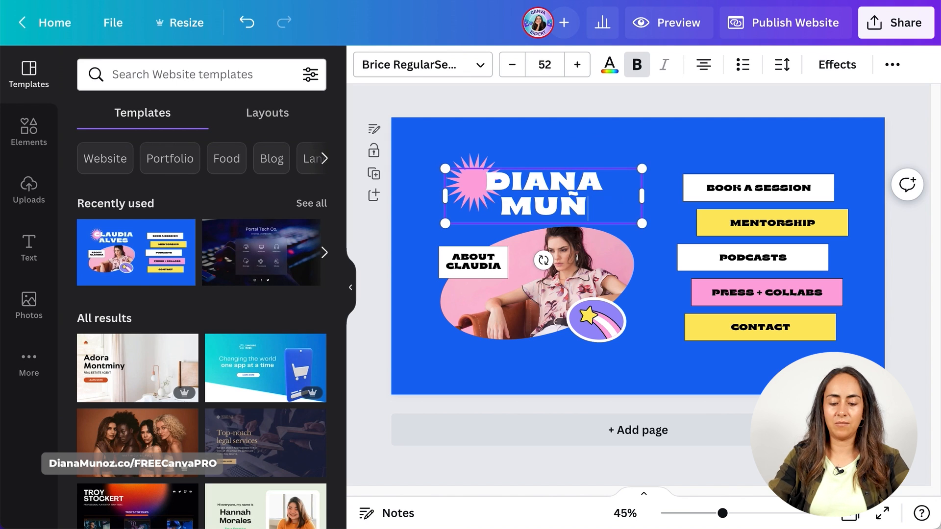
{"action": "type", "text": "OZ"}
Change the white label beside the portrait to "ABOUT" followed by the owner's first name
{"action": "left_click", "coordinate": [479, 264]}
{"action": "left_click", "coordinate": [486, 273]}
{"action": "left_click", "coordinate": [487, 274]}
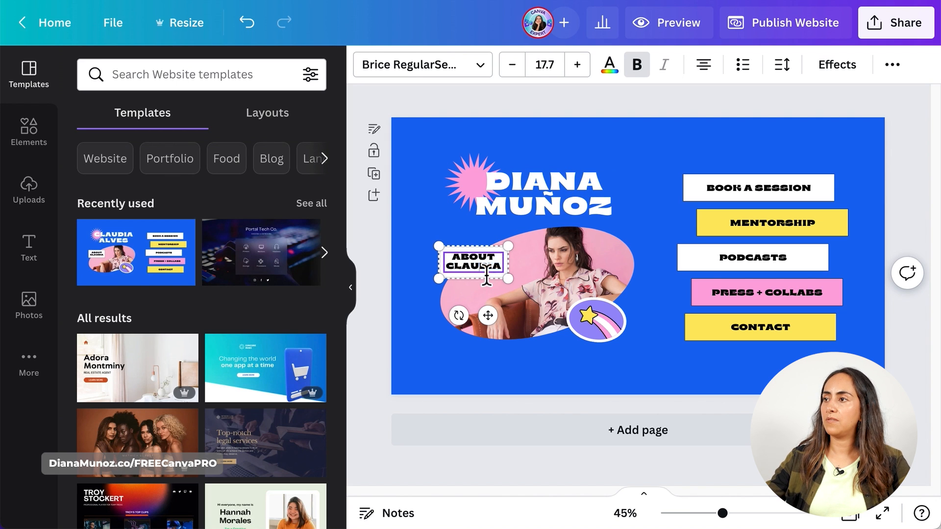
{"action": "key", "text": "ctrl+a"}
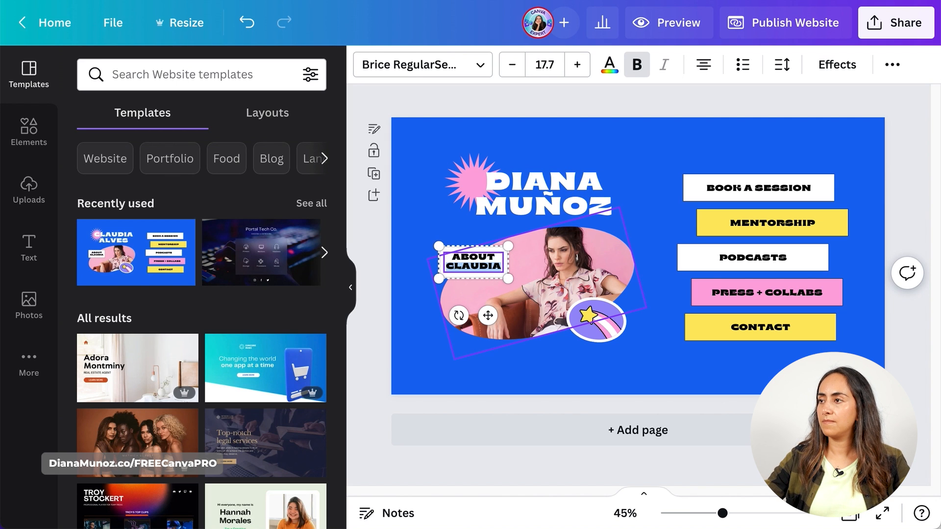
{"action": "type", "text": "ABOUT D"}
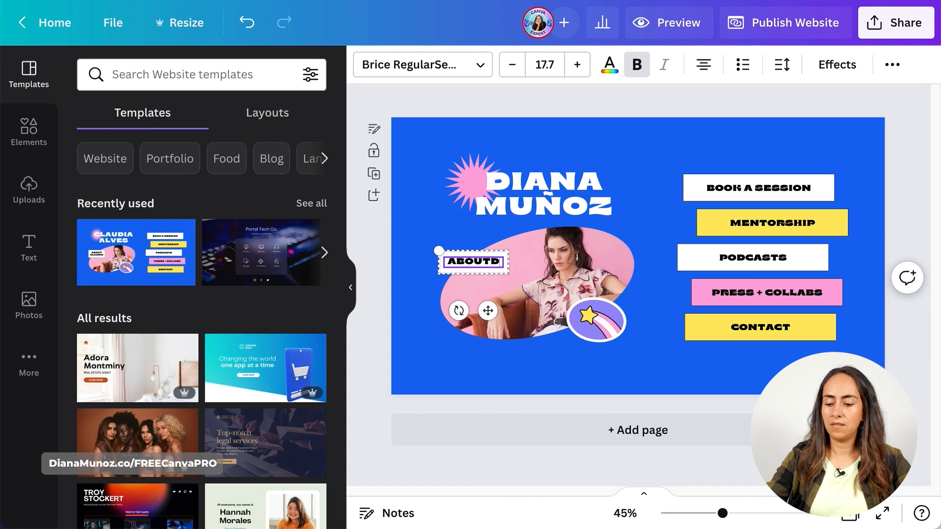
{"action": "type", "text": "IANA"}
Relabel the first two link buttons "FREE TRIAL" and "CANVA COURSES"
{"action": "double_click", "coordinate": [717, 188]}
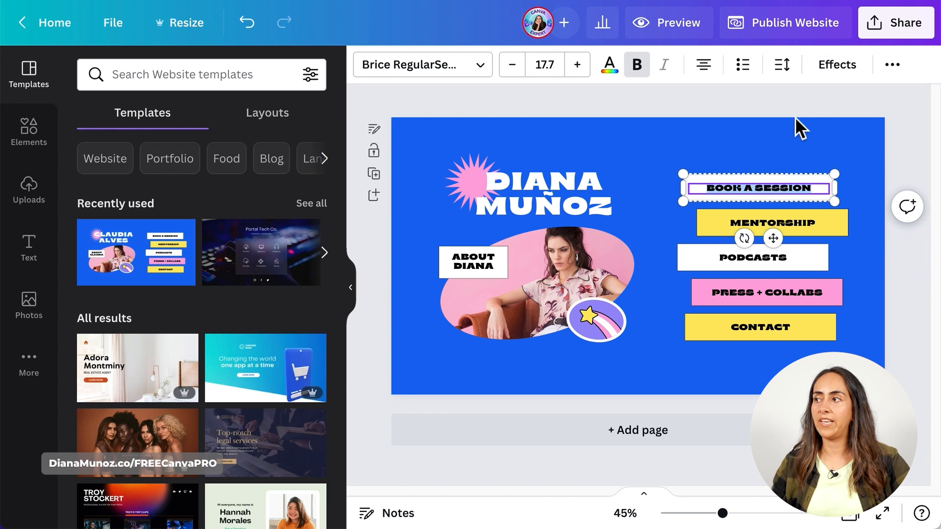
{"action": "type", "text": "CANVA PRO FREE TR"}
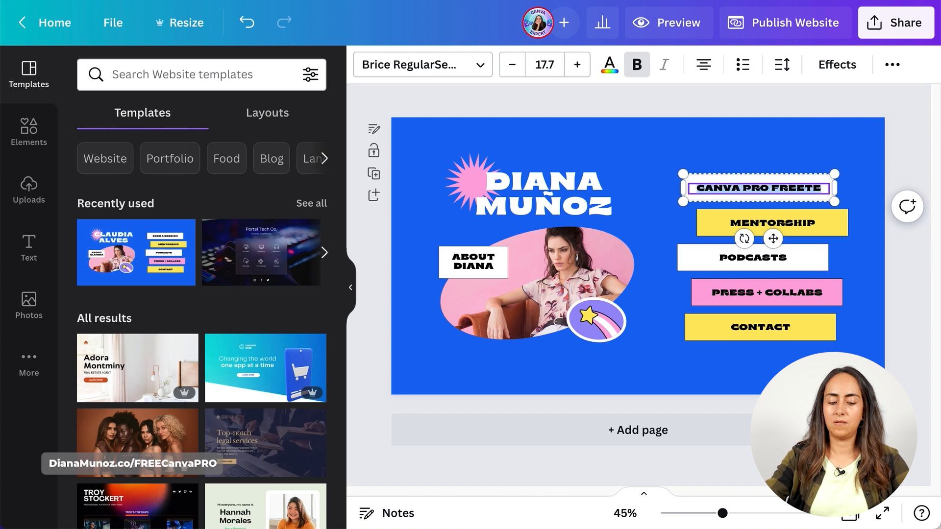
{"action": "key", "text": "super+a"}
{"action": "type", "text": "FREE TRIAL"}
{"action": "double_click", "coordinate": [819, 234]}
{"action": "type", "text": "CANVA COURSES"}
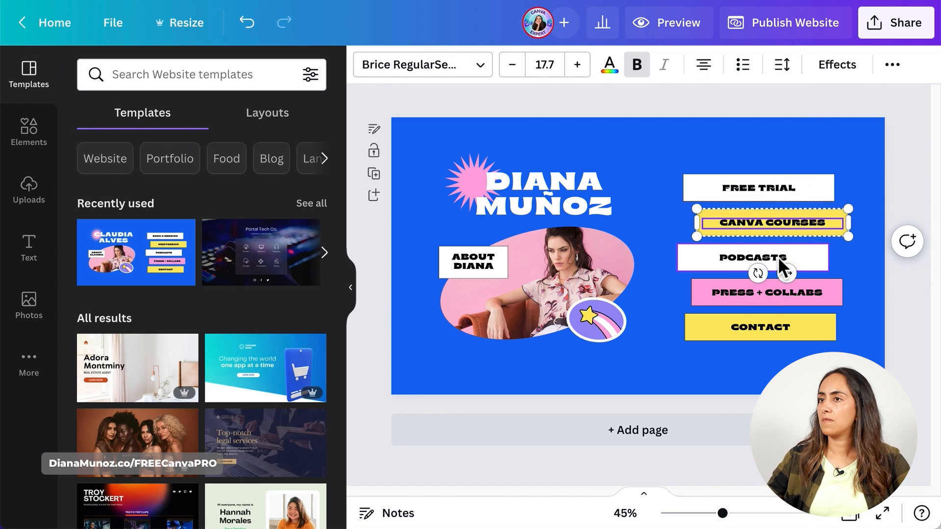
Relabel the third and fourth link buttons "YOUTUBE" and "TEMPLATES"
{"action": "double_click", "coordinate": [781, 262]}
{"action": "type", "text": "YOUTUBE"}
{"action": "double_click", "coordinate": [815, 293]}
{"action": "type", "text": "TEMPLATES"}
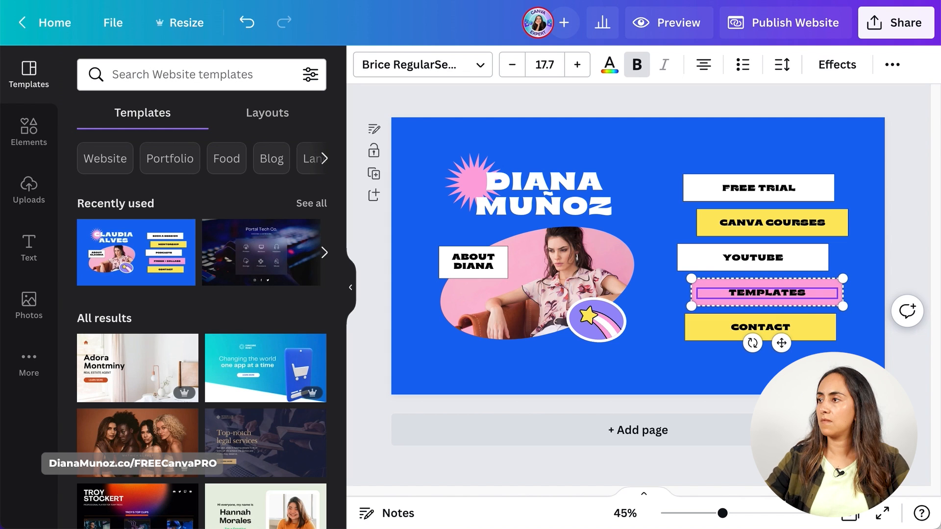
{"action": "left_click", "coordinate": [761, 327]}
{"action": "left_click", "coordinate": [710, 356]}
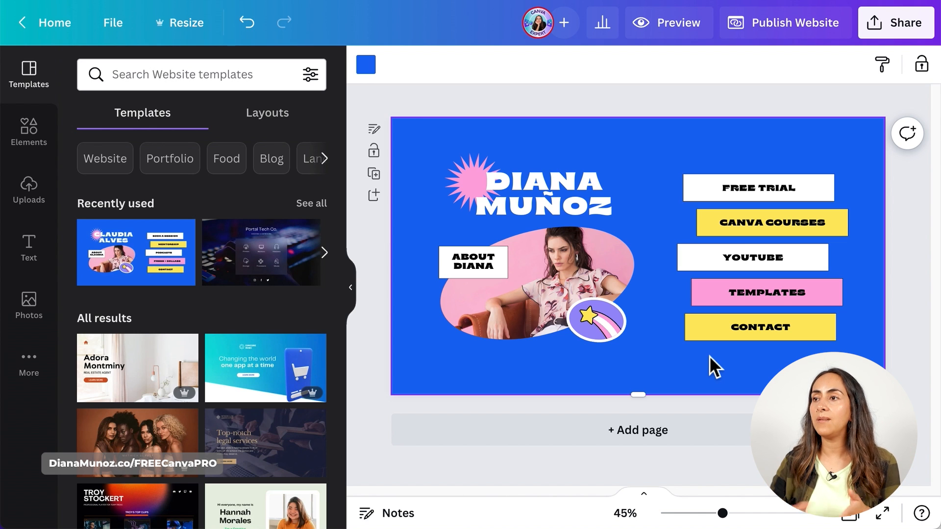
Open the Styles options and look through the brand color packs, color palettes, font sets and combinations
{"action": "left_click", "coordinate": [36, 381]}
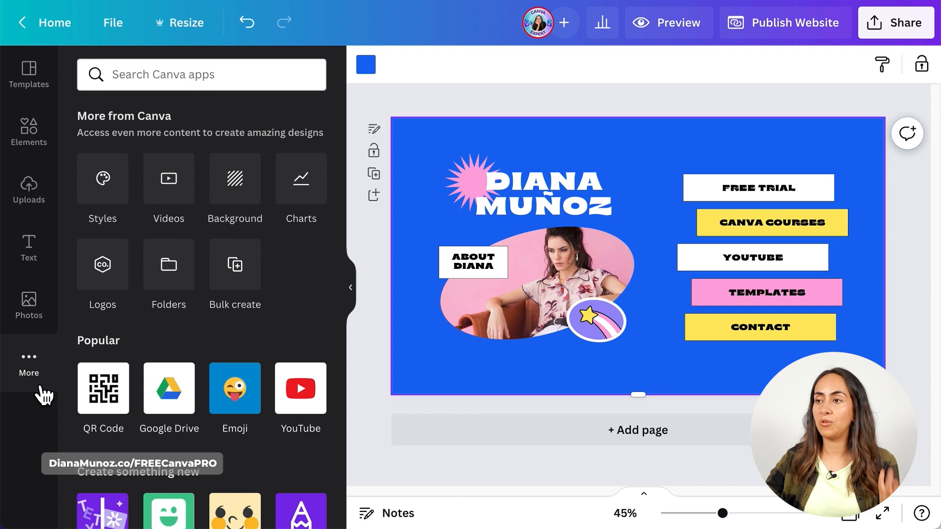
{"action": "left_click", "coordinate": [120, 196]}
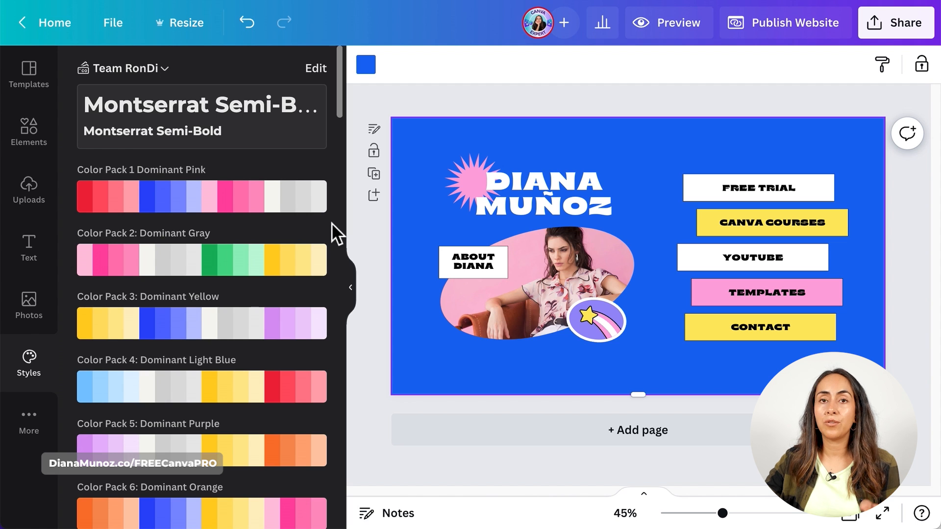
{"action": "scroll", "coordinate": [332, 222], "scroll_direction": "down", "scroll_amount": 10}
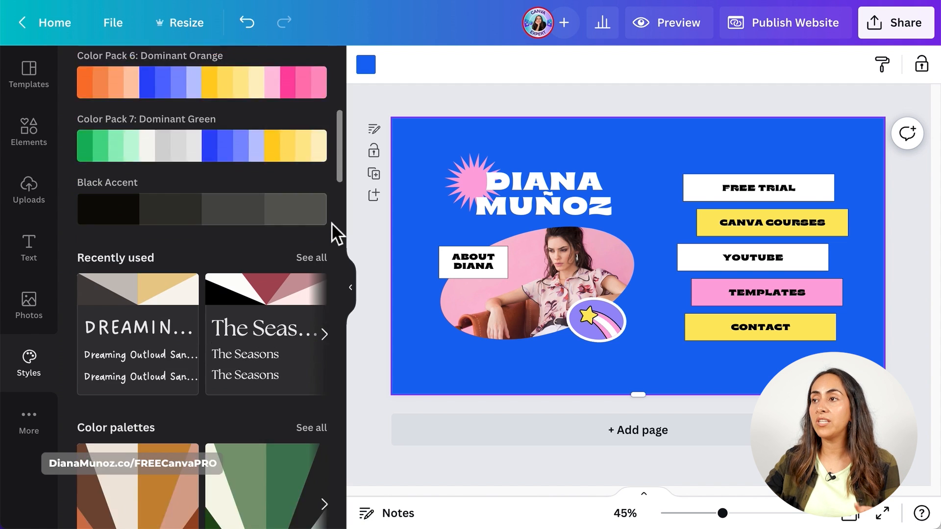
{"action": "scroll", "coordinate": [316, 324], "scroll_direction": "down", "scroll_amount": 5}
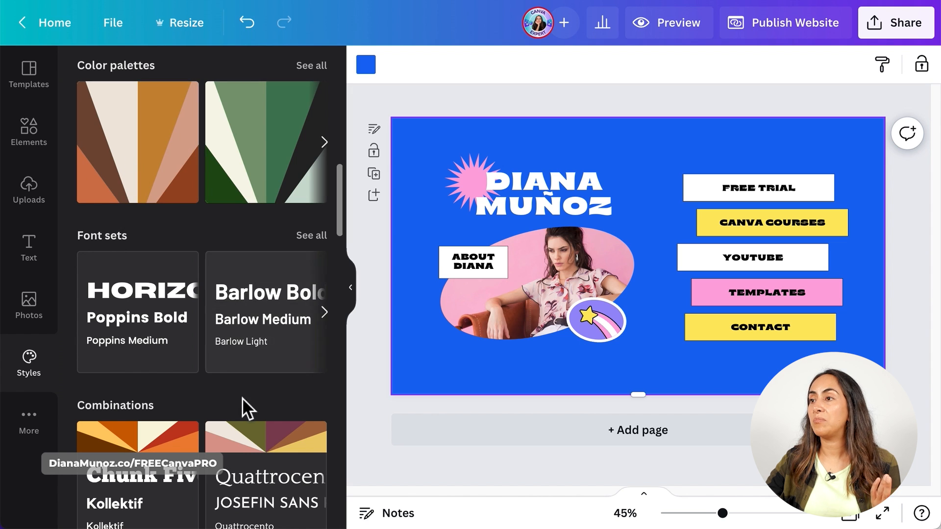
{"action": "scroll", "coordinate": [270, 503], "scroll_direction": "down", "scroll_amount": 3}
{"action": "scroll", "coordinate": [271, 504], "scroll_direction": "down", "scroll_amount": 4}
{"action": "scroll", "coordinate": [271, 504], "scroll_direction": "up", "scroll_amount": 12}
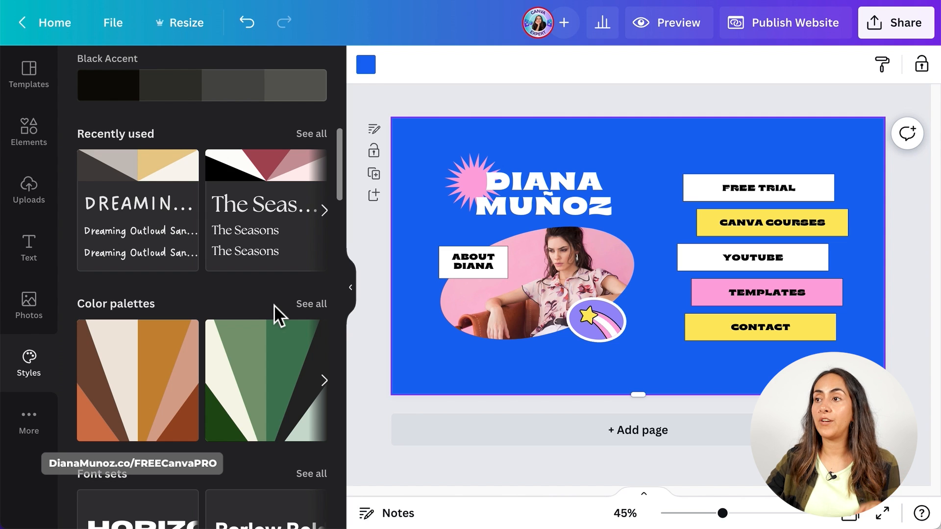
Browse the full set of color palettes, apply the pink one to the page and shuffle its colors twice
{"action": "left_click", "coordinate": [311, 304]}
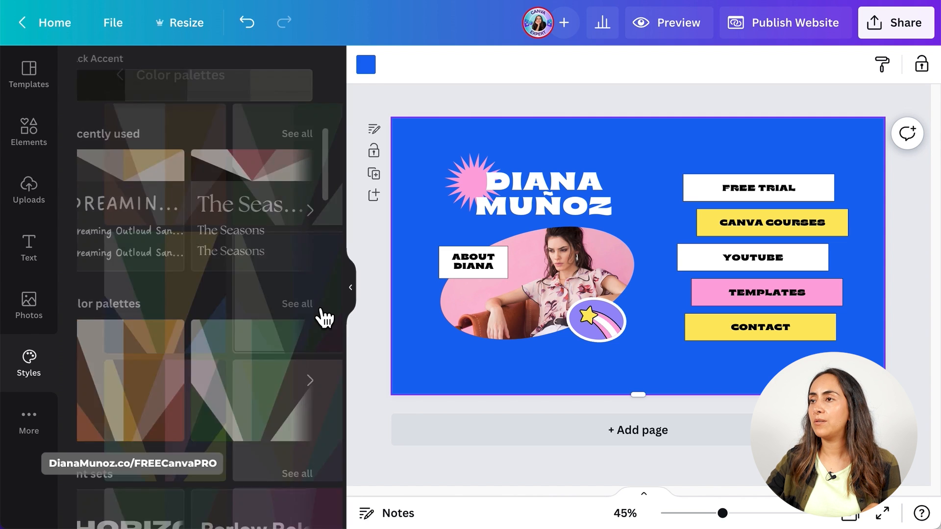
{"action": "scroll", "coordinate": [323, 317], "scroll_direction": "down", "scroll_amount": 3}
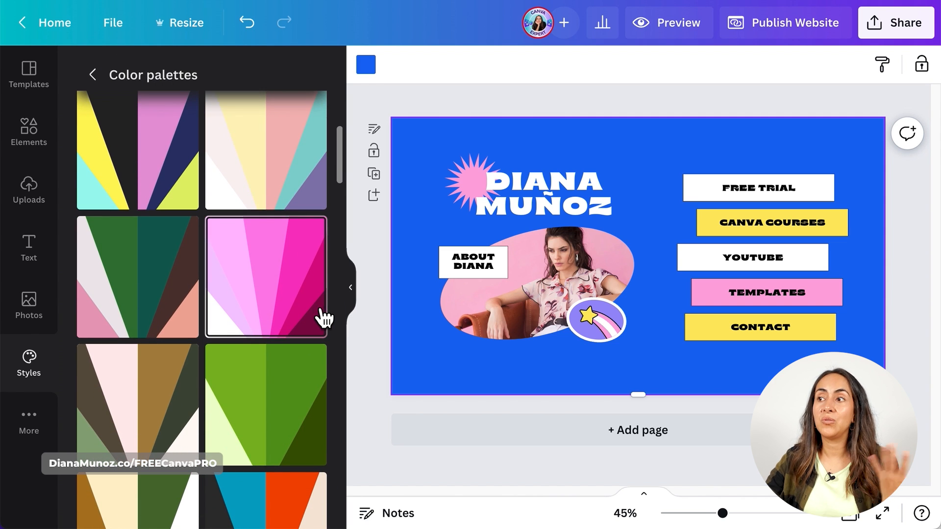
{"action": "scroll", "coordinate": [252, 410], "scroll_direction": "down", "scroll_amount": 5}
{"action": "scroll", "coordinate": [260, 432], "scroll_direction": "up", "scroll_amount": 7}
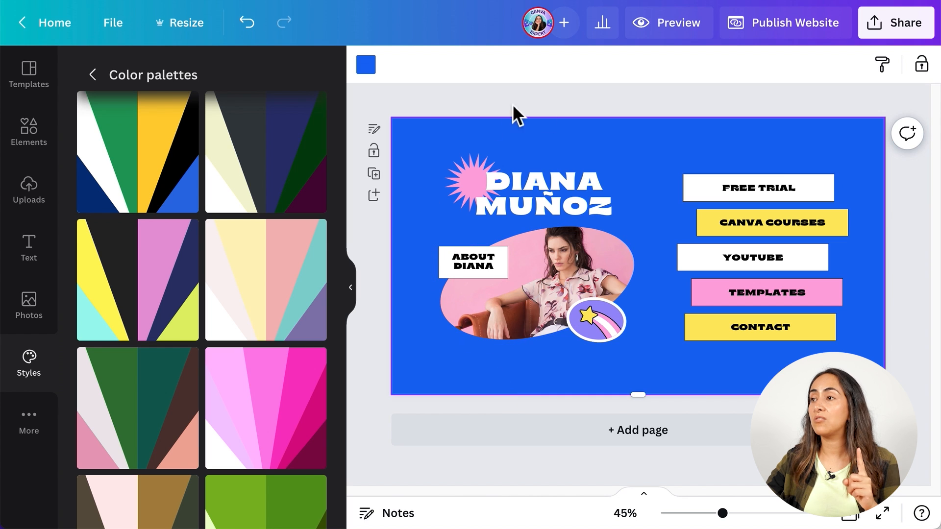
{"action": "left_click", "coordinate": [268, 423]}
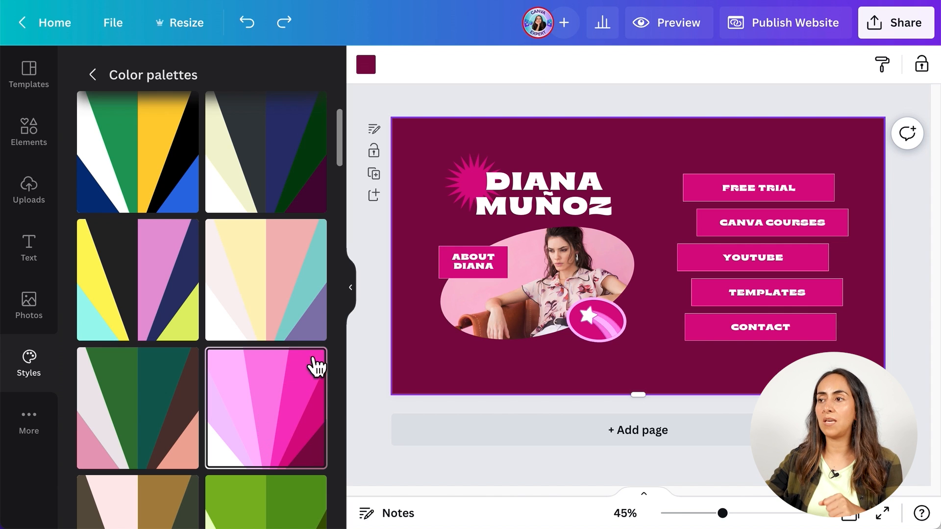
{"action": "left_click", "coordinate": [286, 405]}
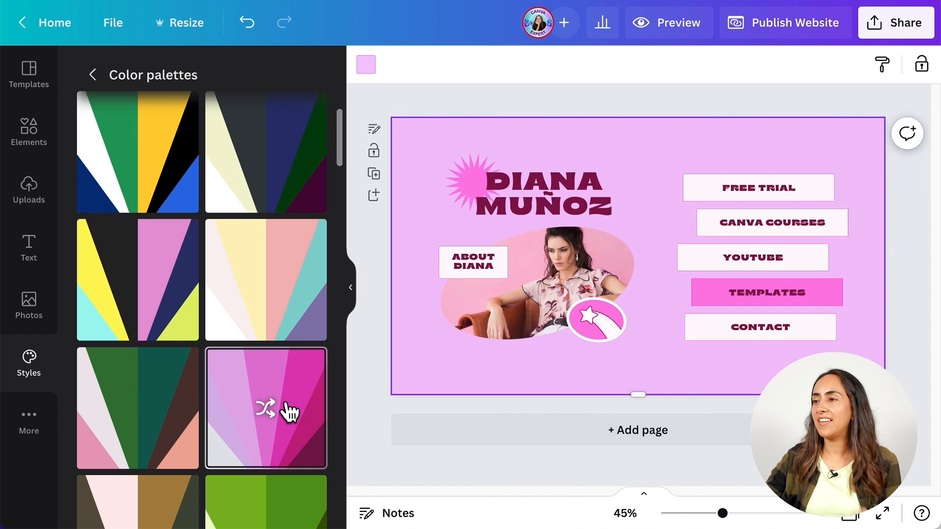
{"action": "left_click", "coordinate": [288, 406]}
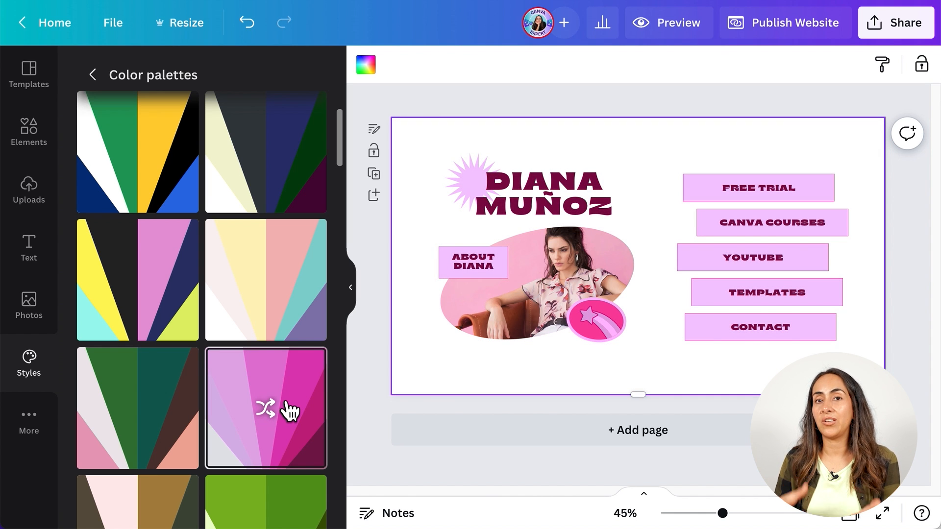
Undo both color shuffles and the pink palette applied to the page
{"action": "left_click", "coordinate": [264, 32]}
{"action": "left_click", "coordinate": [263, 32]}
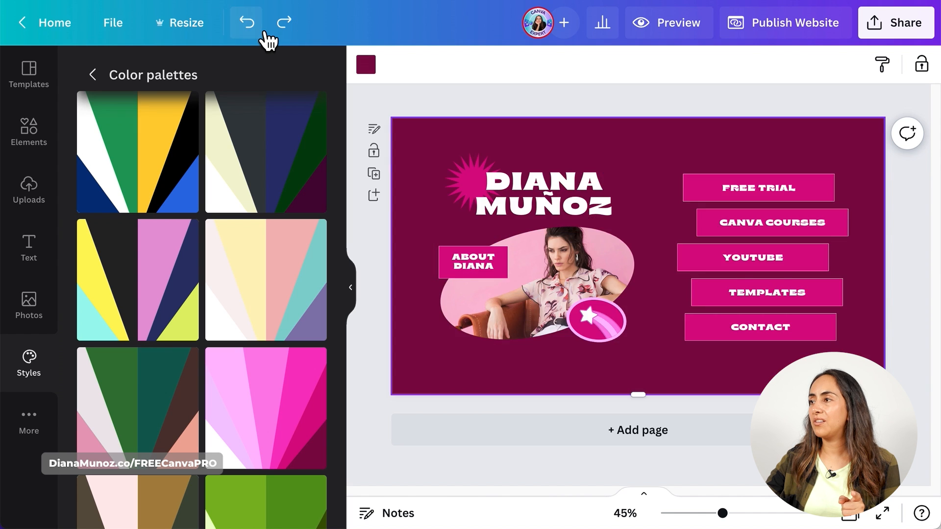
{"action": "left_click", "coordinate": [263, 33]}
Change the page's background color to the yellow from the default colors
{"action": "left_click", "coordinate": [350, 288]}
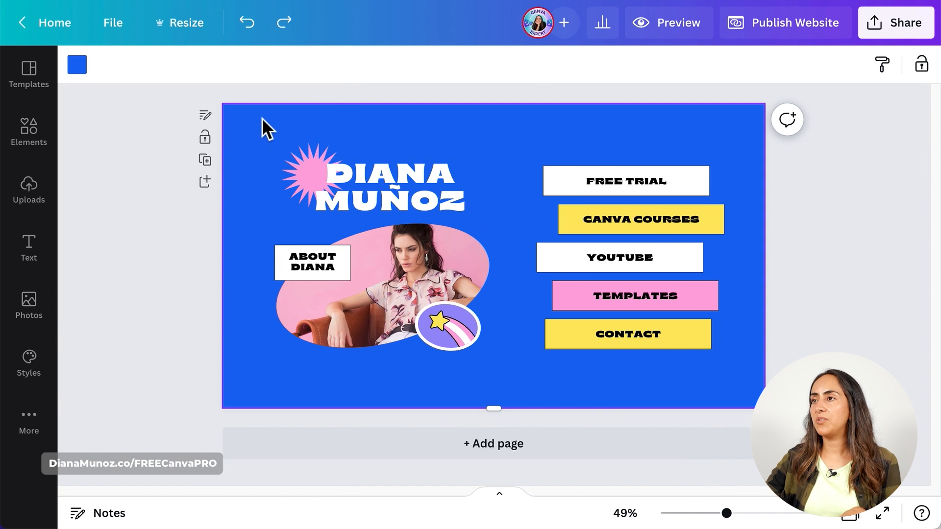
{"action": "left_click", "coordinate": [90, 78]}
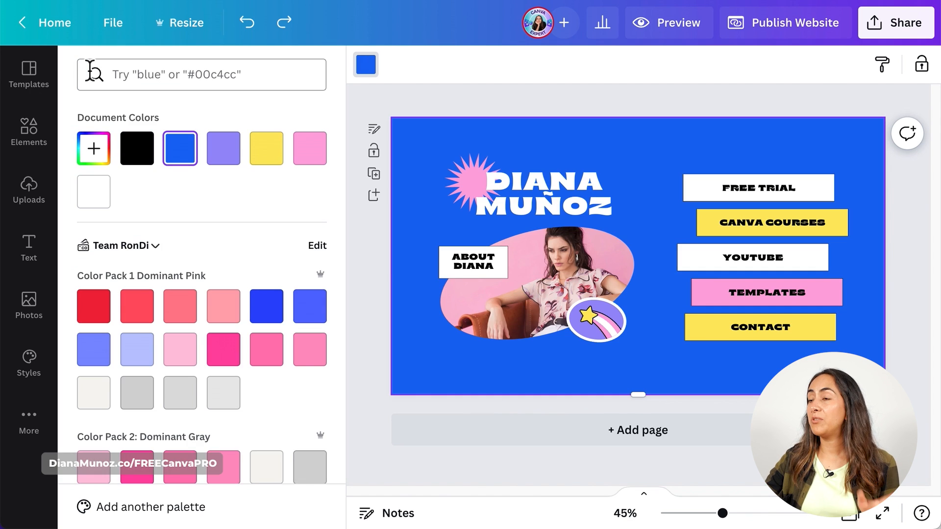
{"action": "scroll", "coordinate": [203, 312], "scroll_direction": "down", "scroll_amount": 15}
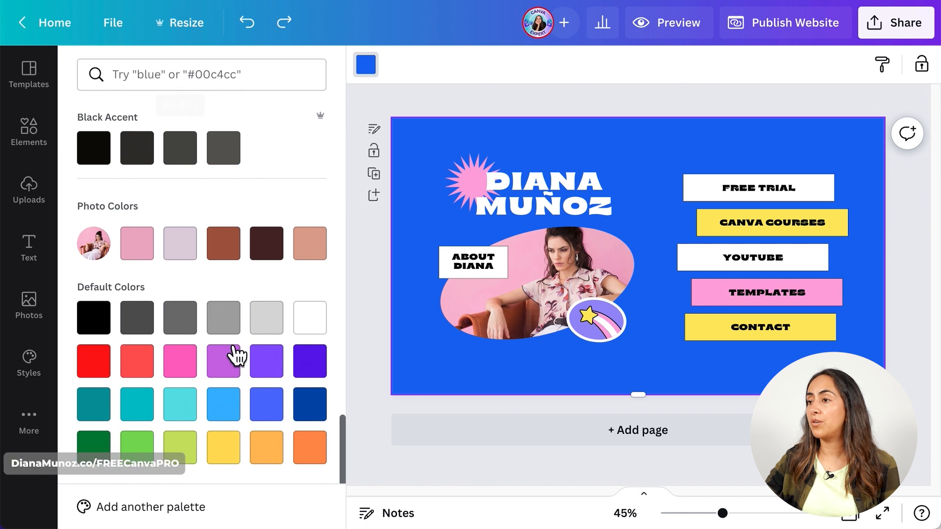
{"action": "left_click", "coordinate": [225, 449]}
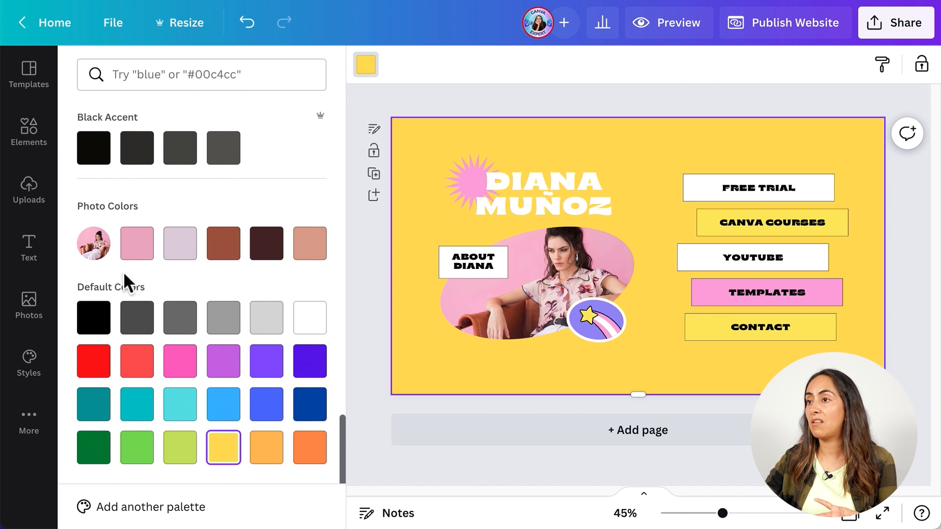
Fill the "CANVA COURSES" link button with the darker orange from the default colors
{"action": "left_click", "coordinate": [705, 226]}
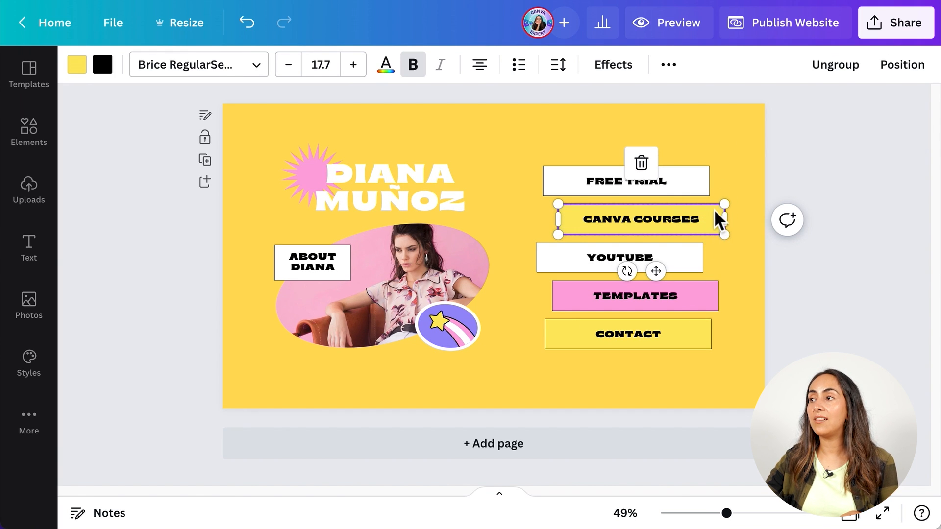
{"action": "left_click", "coordinate": [77, 64]}
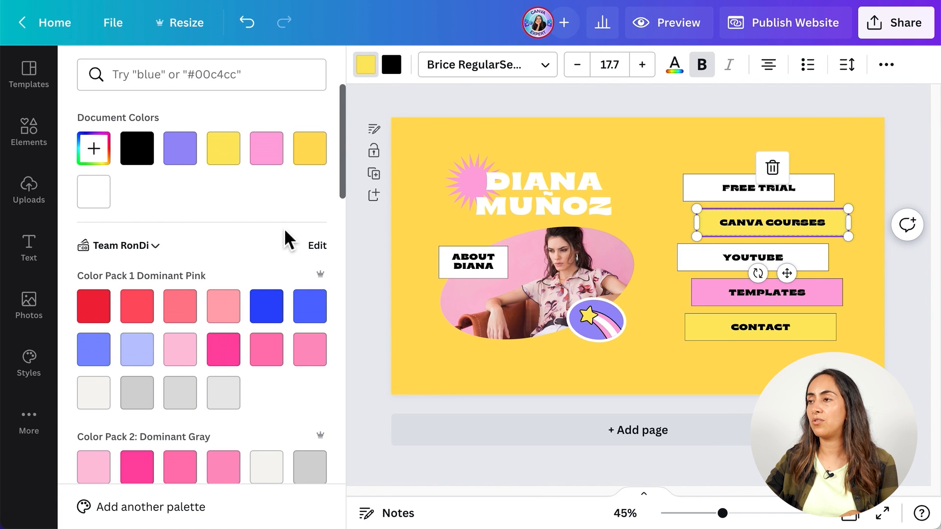
{"action": "scroll", "coordinate": [285, 230], "scroll_direction": "down", "scroll_amount": 15}
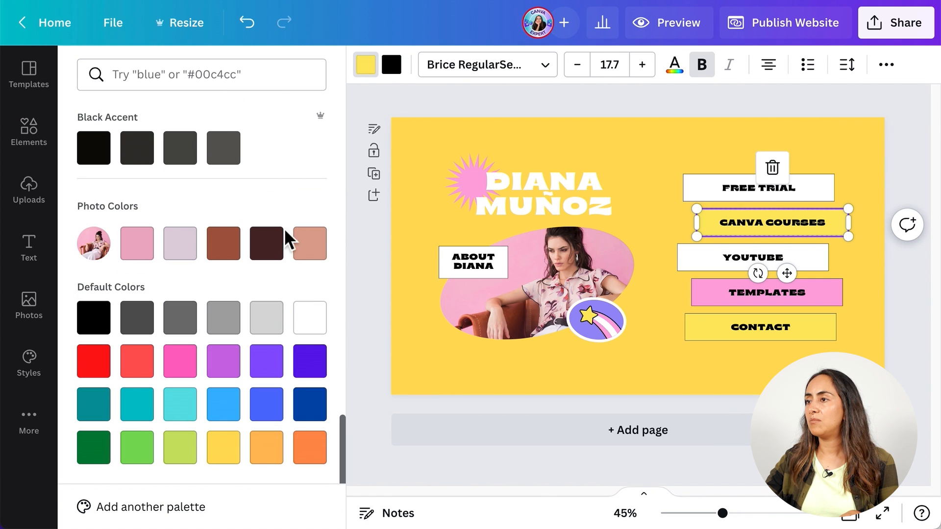
{"action": "left_click", "coordinate": [309, 442]}
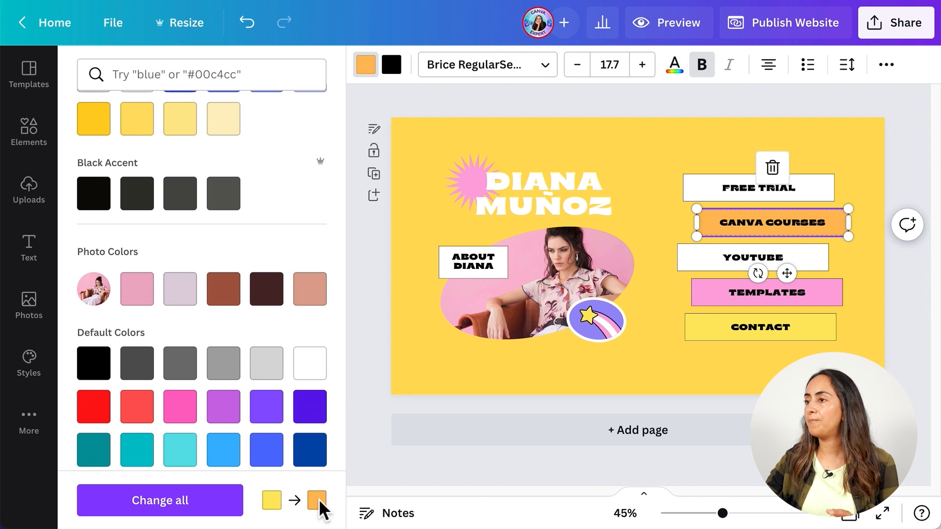
{"action": "scroll", "coordinate": [280, 245], "scroll_direction": "down", "scroll_amount": 3}
{"action": "left_click", "coordinate": [311, 433]}
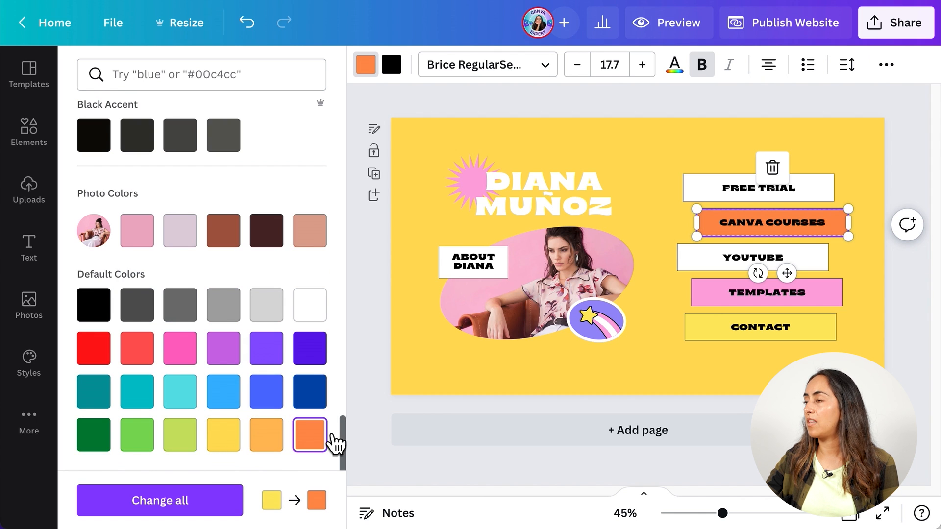
Fill the "TEMPLATES" link button with the light orange from the default colors
{"action": "left_click", "coordinate": [820, 296]}
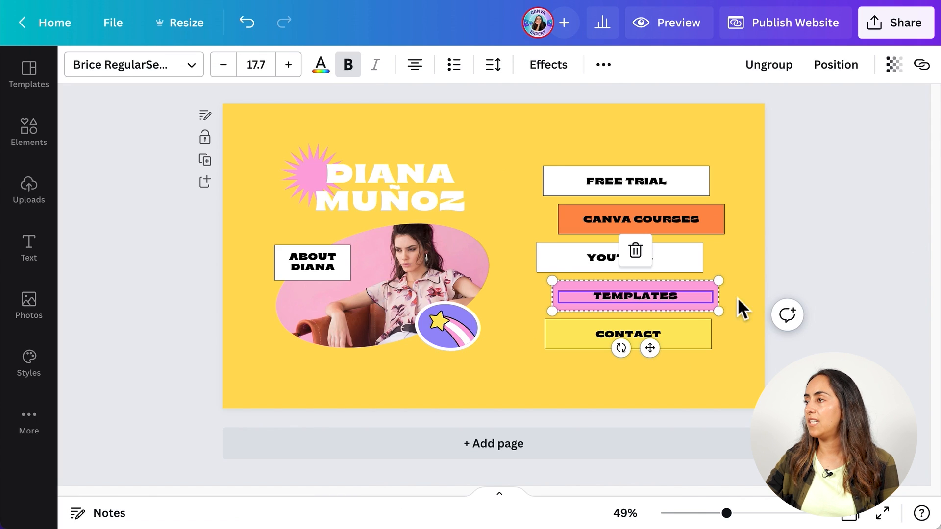
{"action": "left_click", "coordinate": [709, 290]}
{"action": "left_click", "coordinate": [79, 63]}
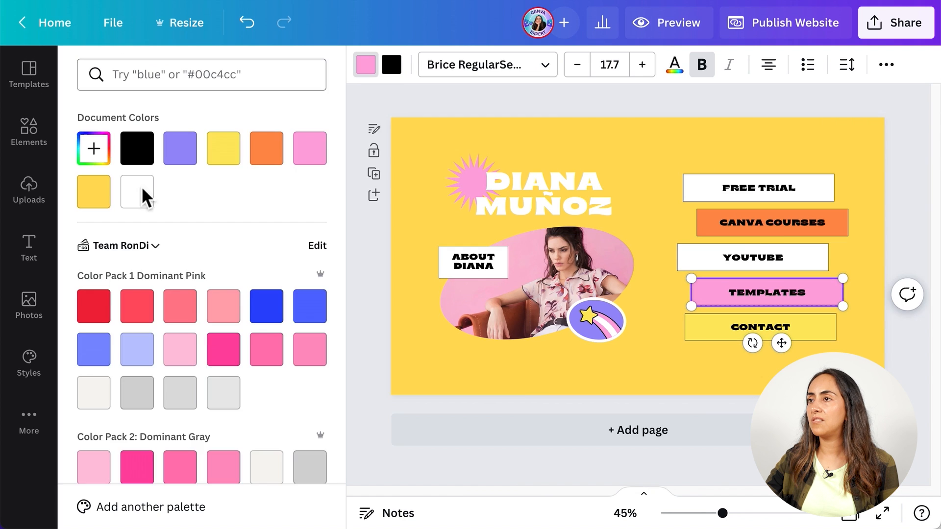
{"action": "scroll", "coordinate": [212, 365], "scroll_direction": "down", "scroll_amount": 10}
{"action": "left_click", "coordinate": [266, 448]}
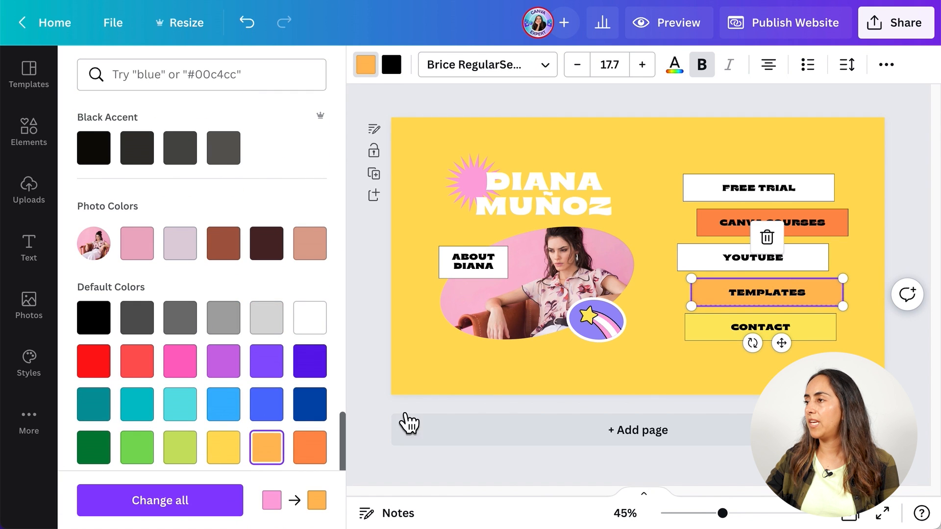
Fill the "CONTACT" link button with the same darker orange as the "CANVA COURSES" button
{"action": "left_click", "coordinate": [696, 331]}
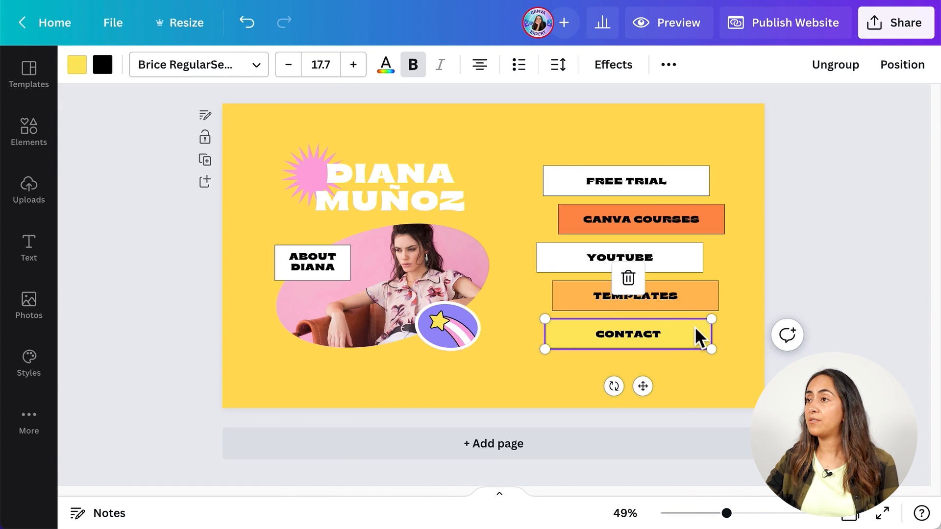
{"action": "left_click", "coordinate": [77, 64]}
{"action": "scroll", "coordinate": [289, 454], "scroll_direction": "down", "scroll_amount": 15}
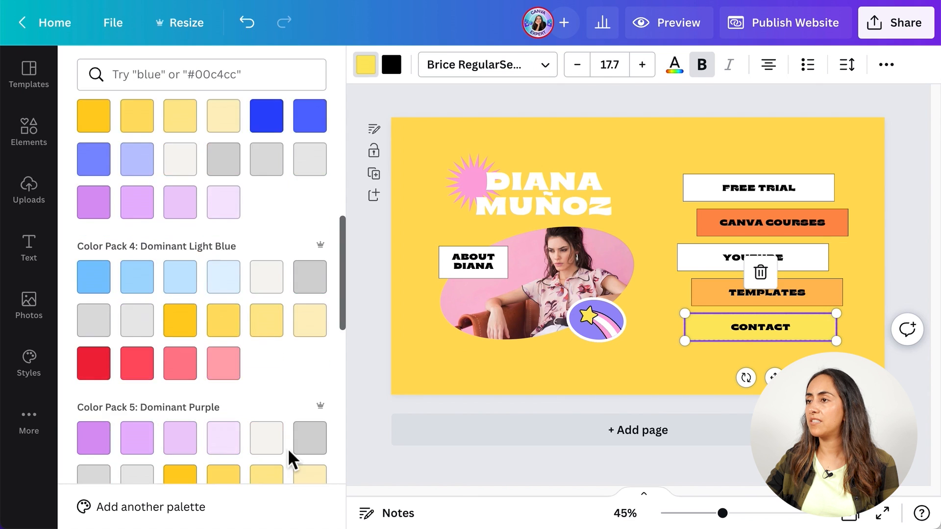
{"action": "left_click", "coordinate": [312, 451]}
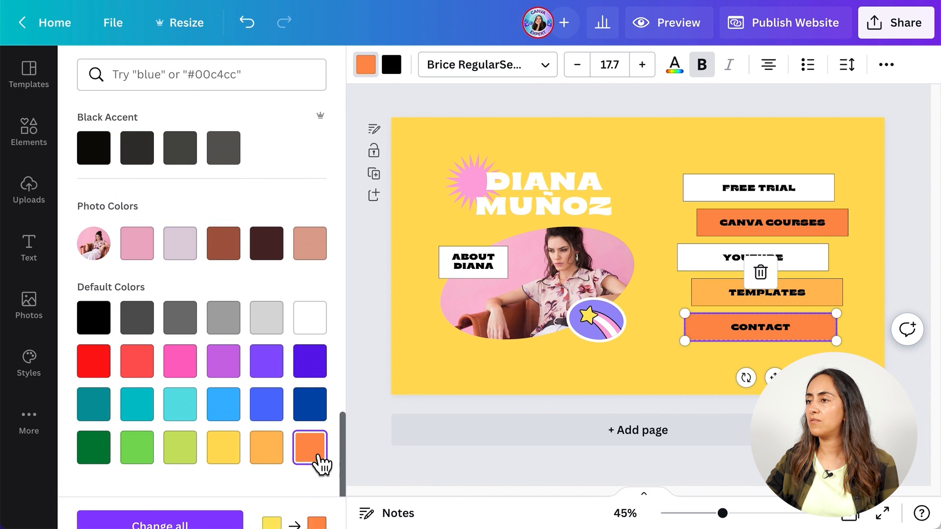
{"action": "left_click", "coordinate": [646, 160]}
{"action": "left_click", "coordinate": [647, 159]}
Recolor the pink starburst behind the name heading to the light orange from the document colors
{"action": "left_click", "coordinate": [304, 149]}
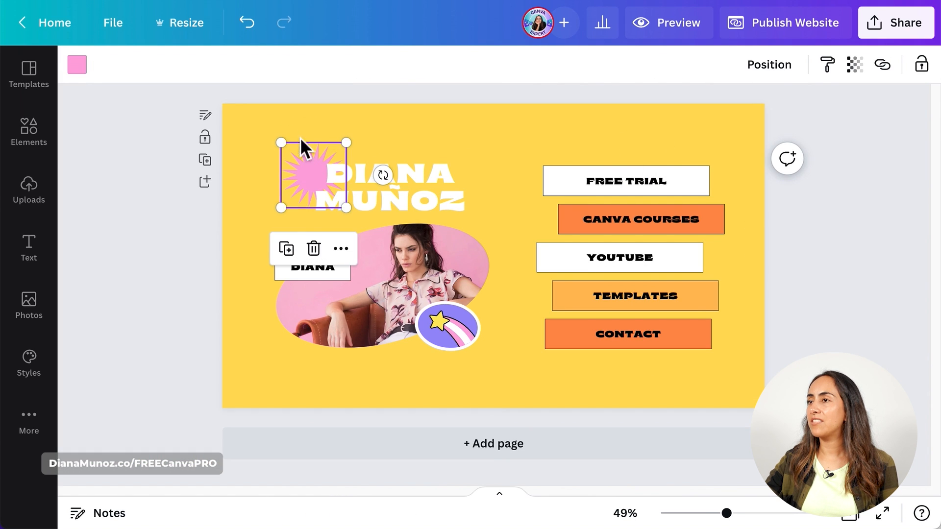
{"action": "left_click", "coordinate": [91, 72]}
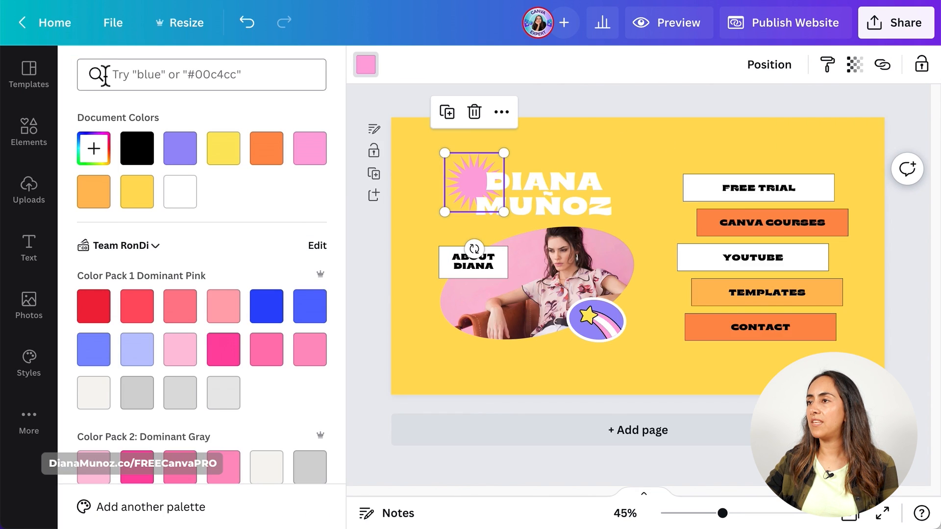
{"action": "left_click", "coordinate": [139, 201]}
{"action": "left_click", "coordinate": [223, 161]}
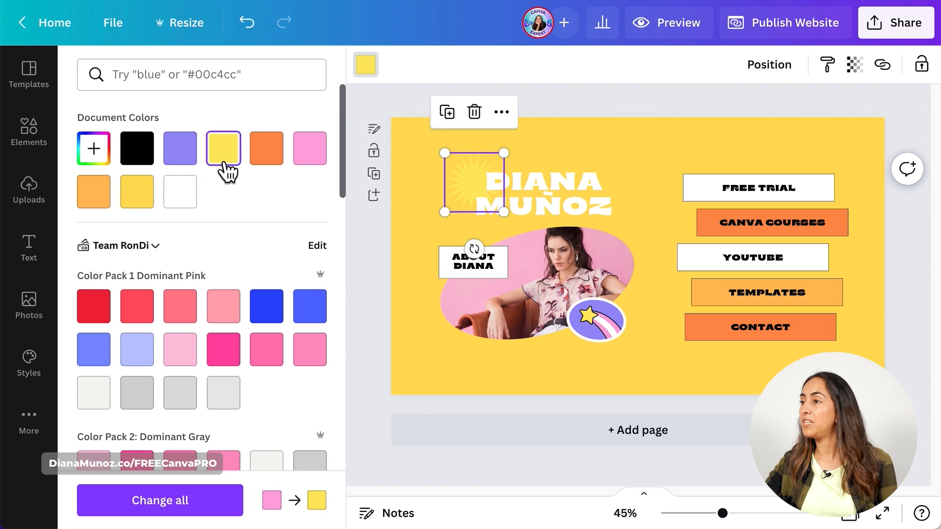
{"action": "left_click", "coordinate": [93, 191]}
{"action": "left_click", "coordinate": [647, 154]}
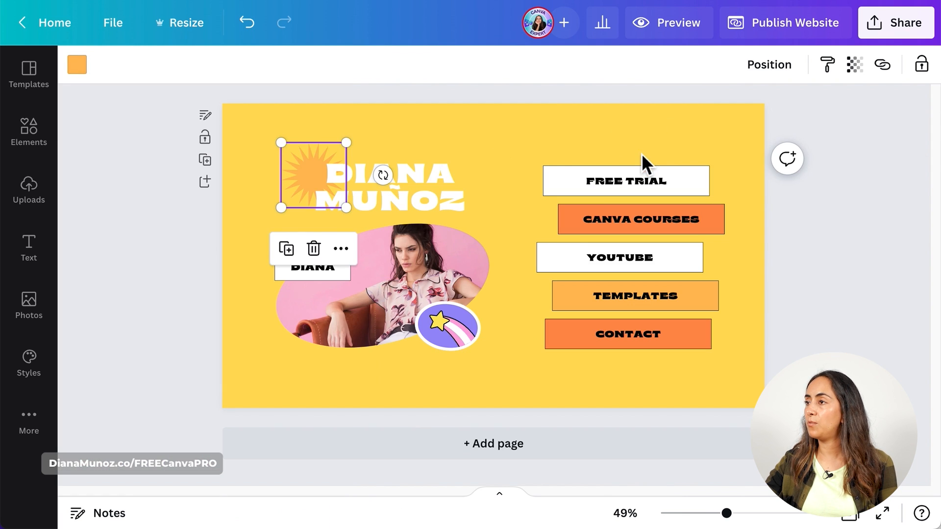
Delete the shooting star sticker overlapping the photo
{"action": "left_click", "coordinate": [473, 338]}
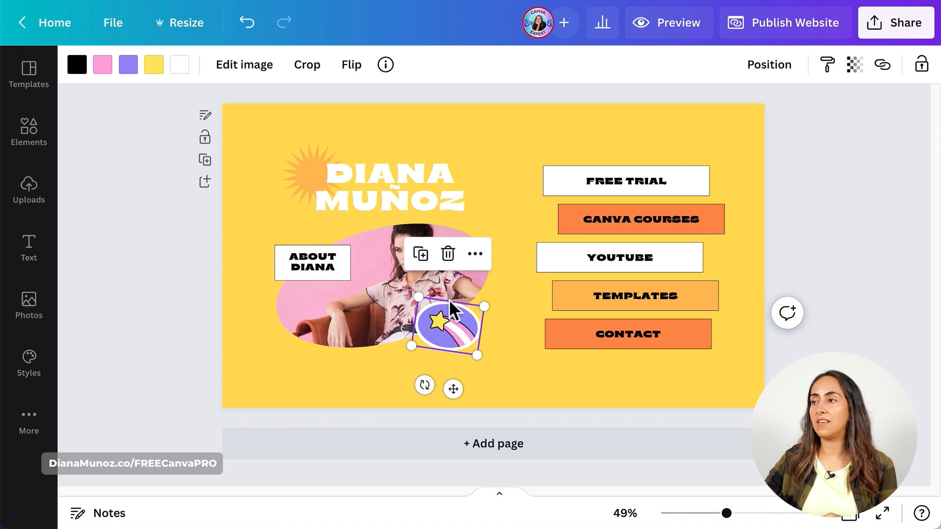
{"action": "left_click", "coordinate": [448, 255]}
{"action": "left_click", "coordinate": [505, 182]}
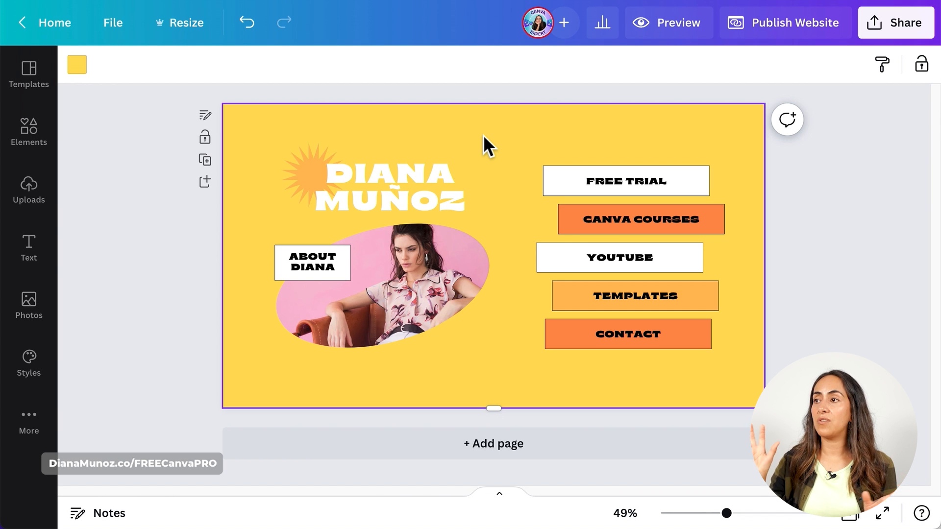
Browse the fonts, set the name heading to Montserrat Extra-Bold and apply that font change to all text in the design
{"action": "left_click", "coordinate": [443, 165]}
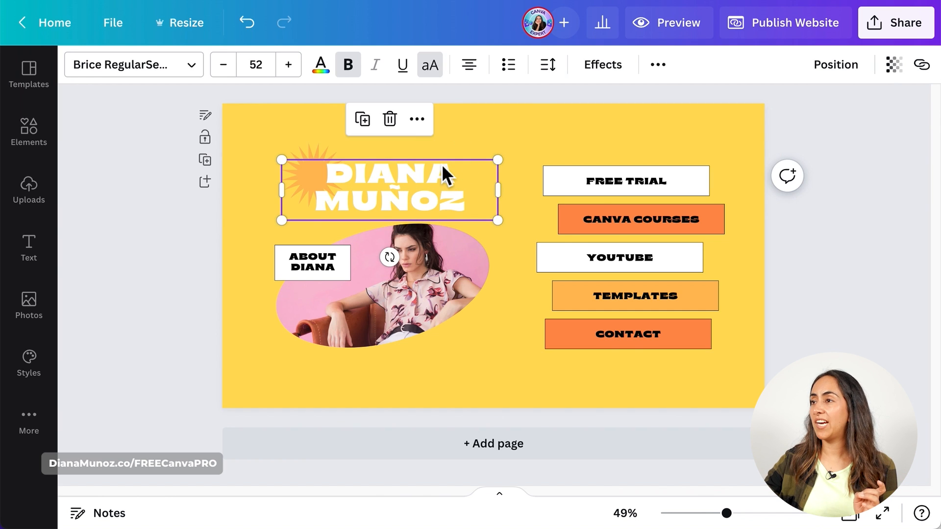
{"action": "left_click", "coordinate": [661, 180]}
{"action": "left_click", "coordinate": [672, 220]}
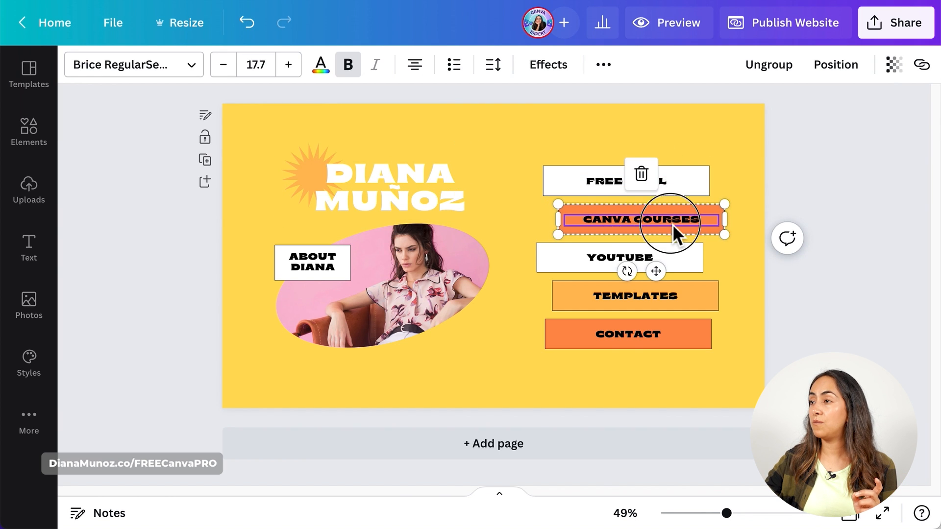
{"action": "left_click", "coordinate": [399, 205]}
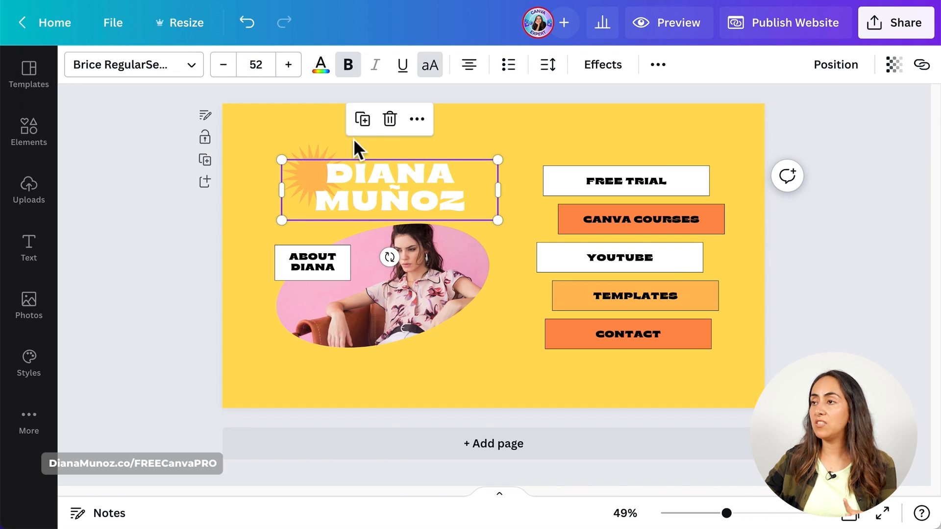
{"action": "left_click", "coordinate": [150, 66]}
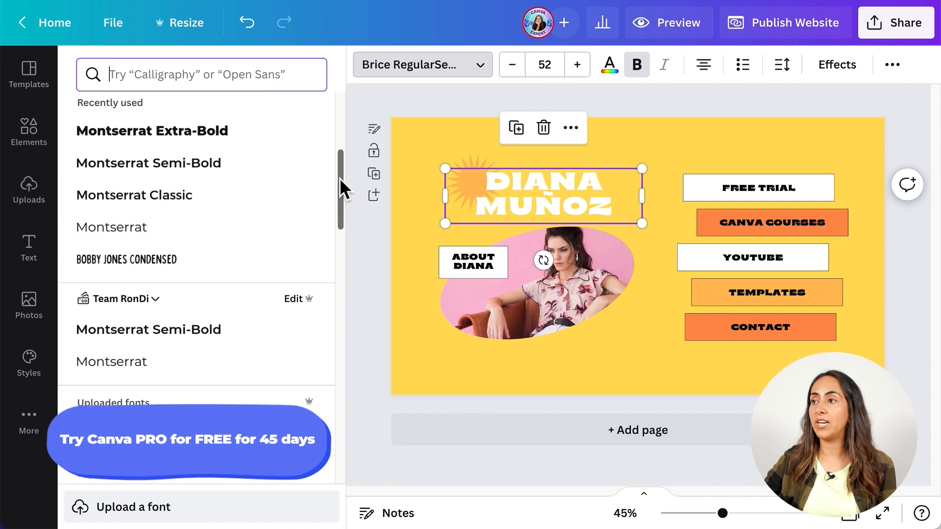
{"action": "left_click_drag", "start_coordinate": [340, 177], "coordinate": [329, 238]}
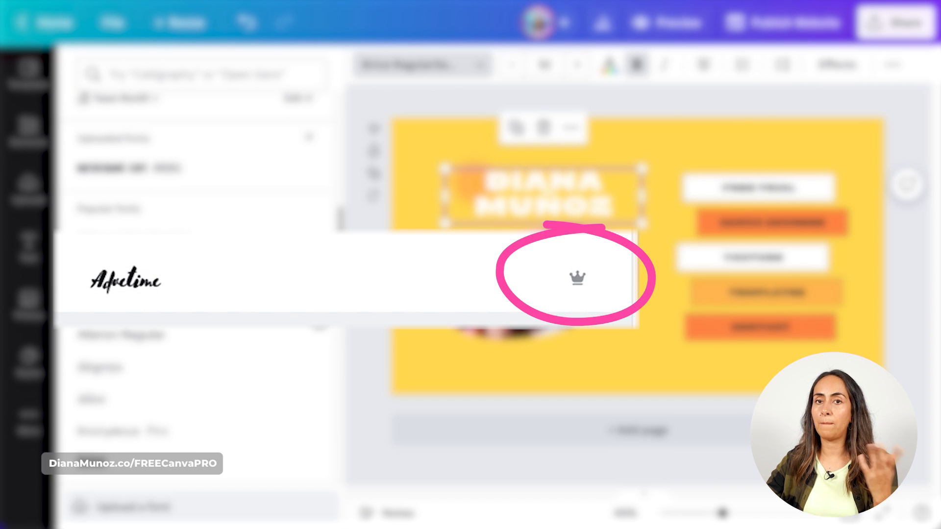
{"action": "scroll", "coordinate": [316, 314], "scroll_direction": "up", "scroll_amount": 8}
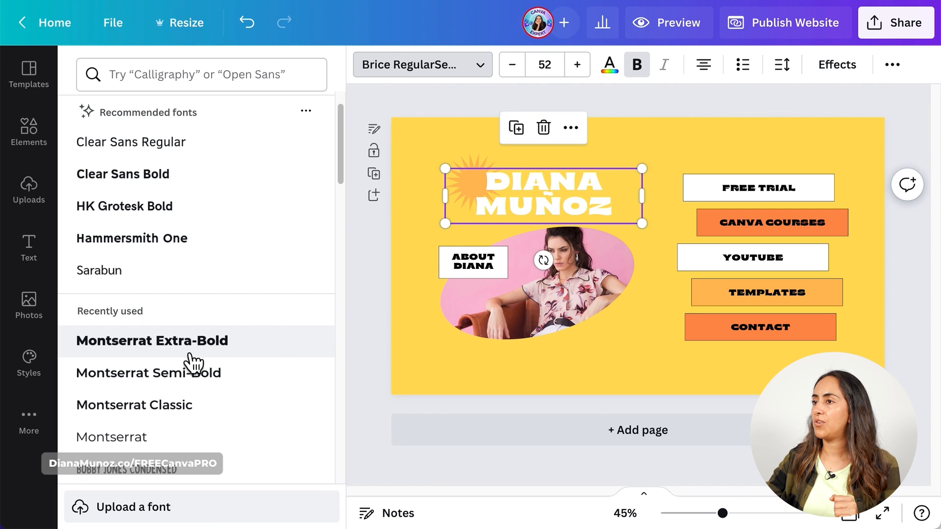
{"action": "left_click", "coordinate": [248, 353]}
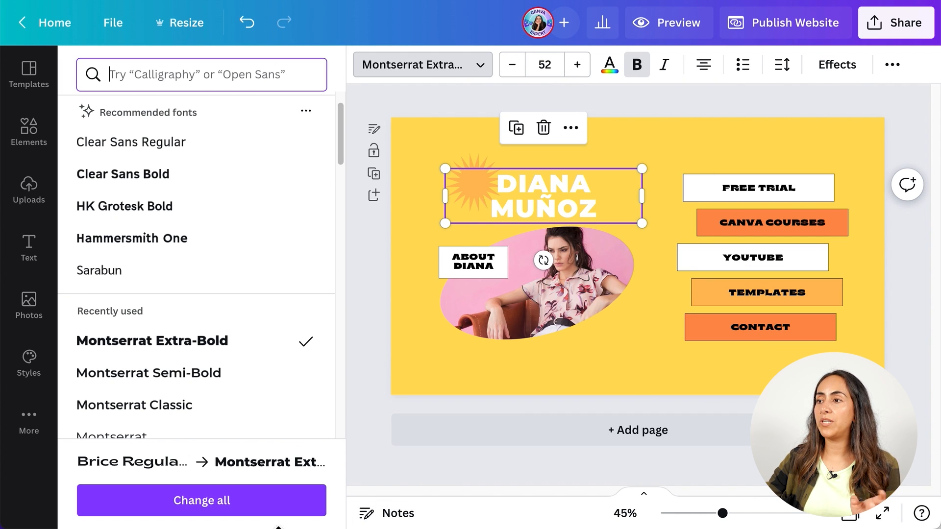
{"action": "left_click", "coordinate": [283, 503]}
{"action": "left_click", "coordinate": [793, 143]}
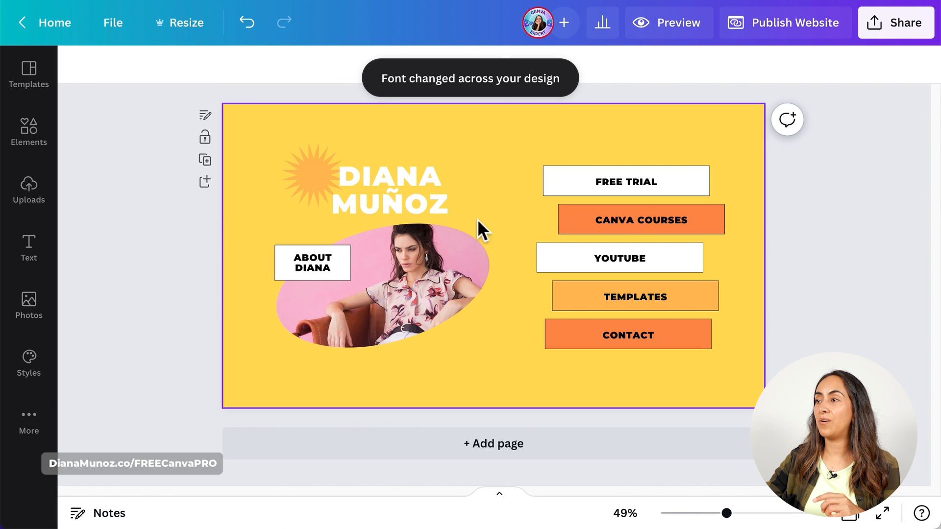
Enlarge the name heading by scaling its text box outward above the photo
{"action": "left_click", "coordinate": [433, 205]}
{"action": "left_click_drag", "start_coordinate": [282, 159], "coordinate": [263, 154]}
{"action": "left_click_drag", "start_coordinate": [498, 154], "coordinate": [537, 152]}
{"action": "left_click", "coordinate": [652, 134]}
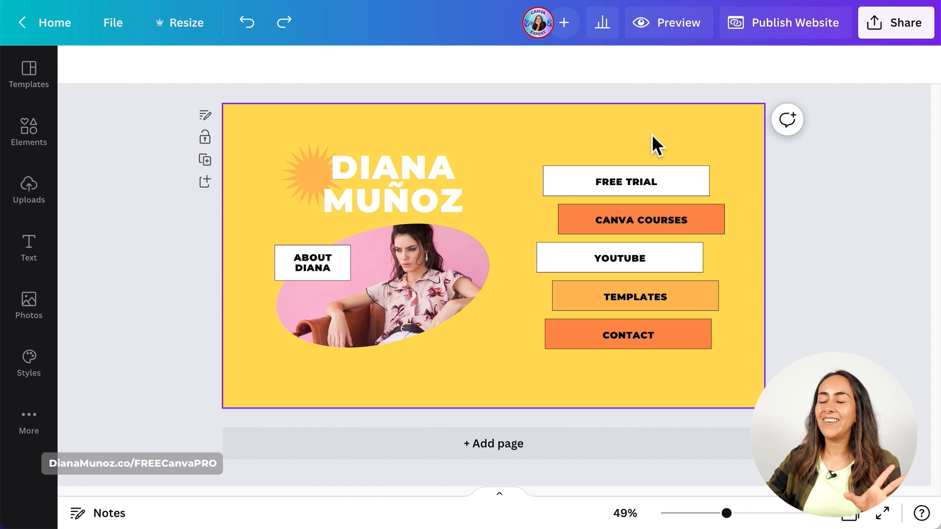
Color the "FREE TRIAL" button text the darker orange and the "CANVA COURSES" button text white
{"action": "left_click", "coordinate": [619, 184]}
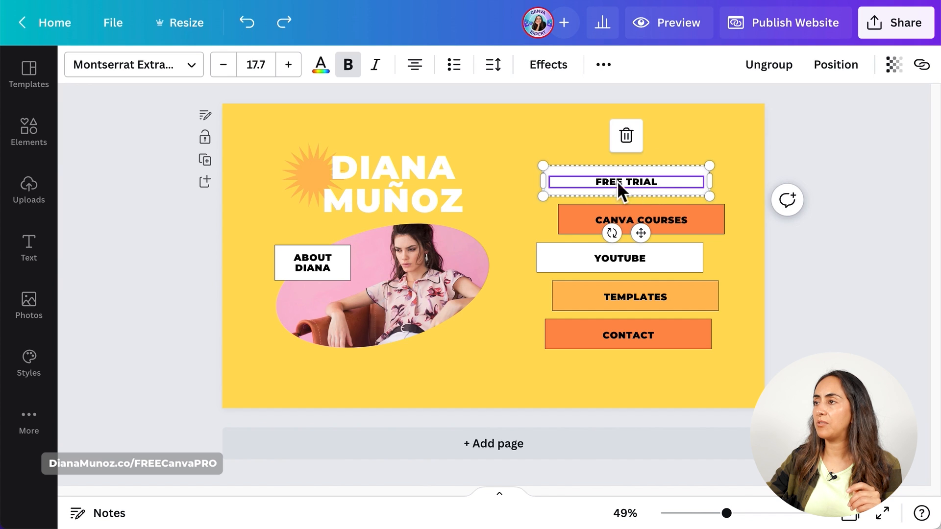
{"action": "left_click", "coordinate": [321, 66]}
{"action": "left_click", "coordinate": [180, 148]}
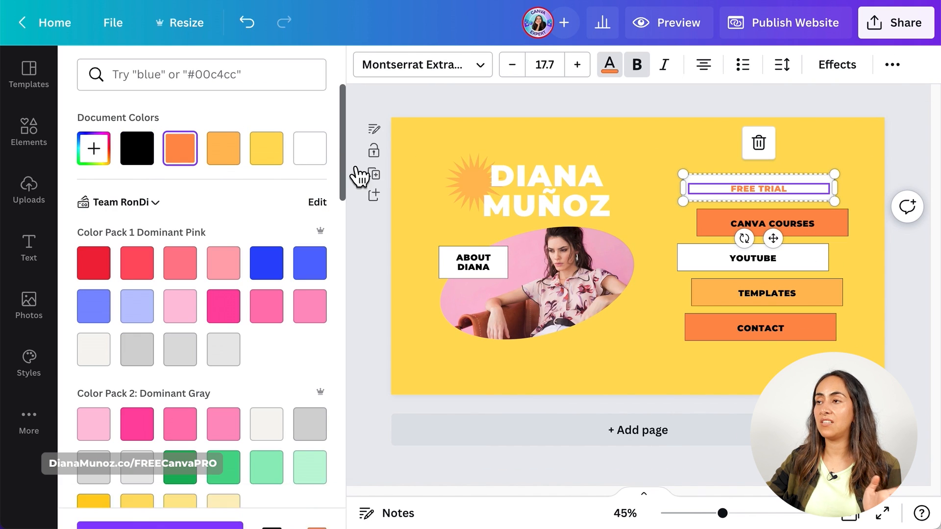
{"action": "left_click", "coordinate": [817, 223]}
{"action": "left_click", "coordinate": [310, 148]}
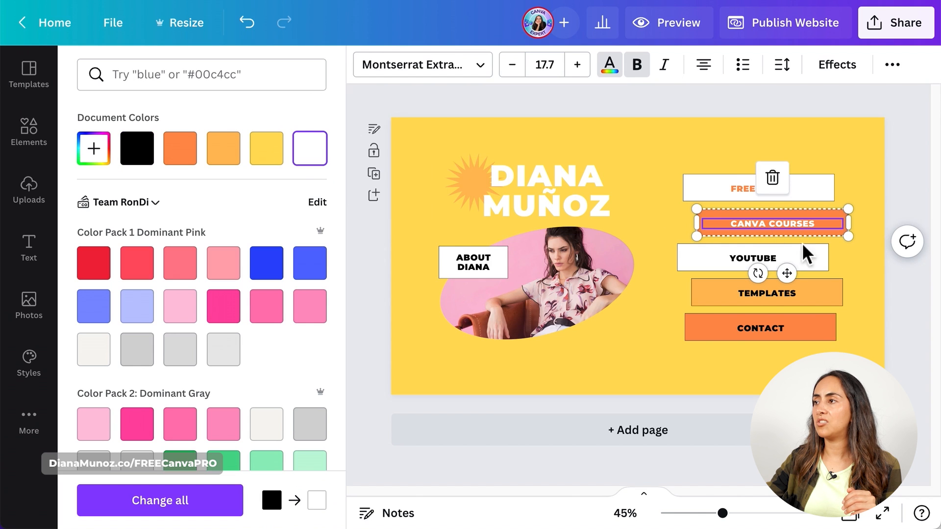
Color the "YOUTUBE" button text the darker orange from the document colors
{"action": "left_click", "coordinate": [774, 258]}
{"action": "left_click", "coordinate": [774, 258]}
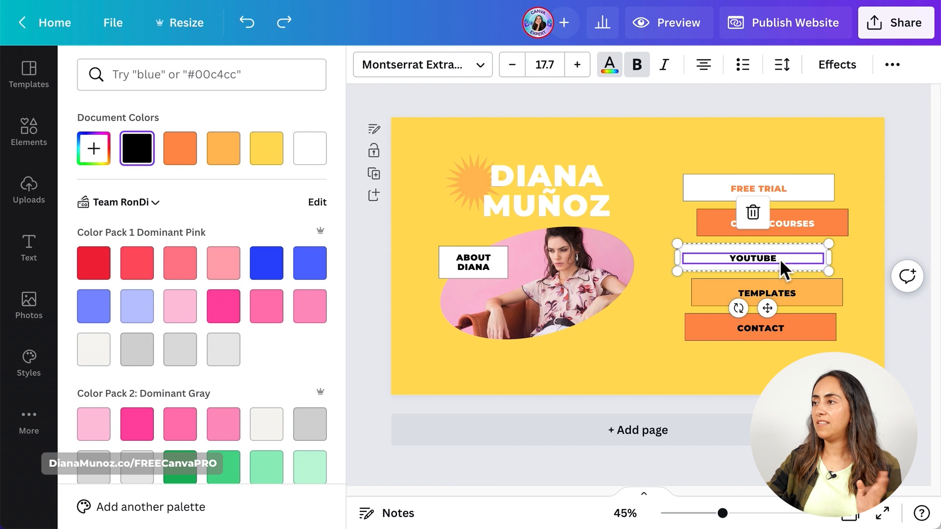
{"action": "left_click", "coordinate": [192, 150]}
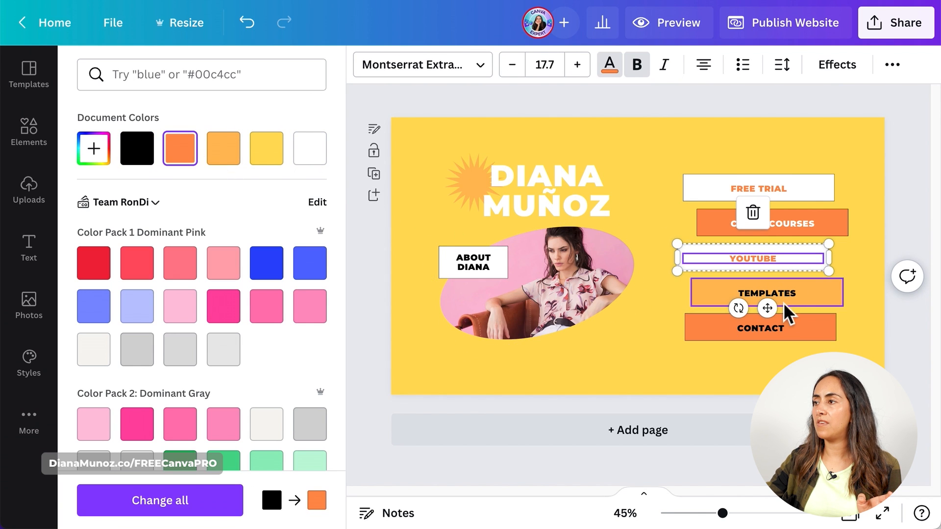
Color the "TEMPLATES" button text white from the document colors
{"action": "left_click", "coordinate": [733, 301]}
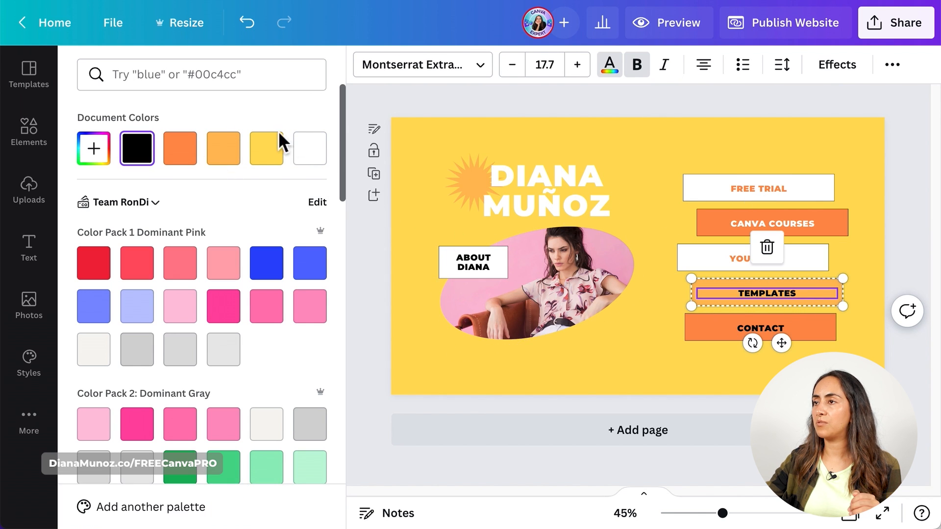
{"action": "left_click", "coordinate": [310, 148]}
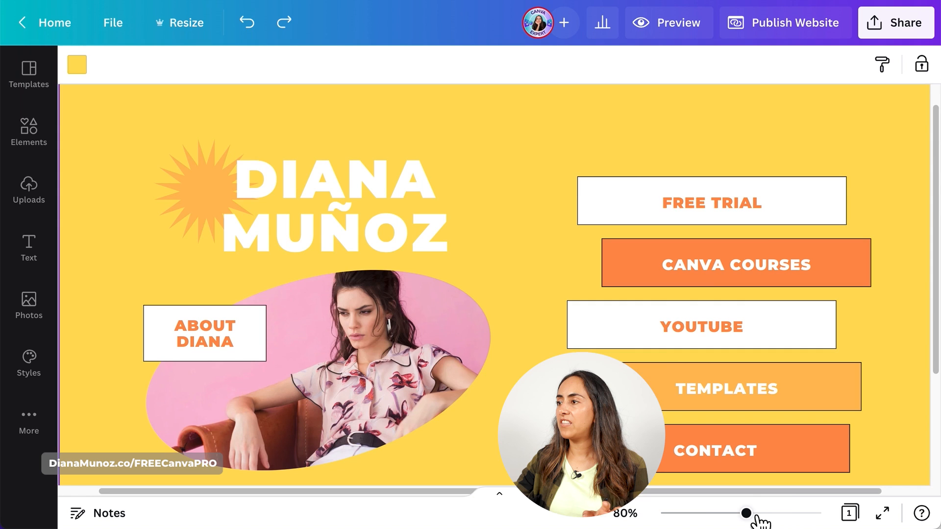
Change the "FREE TRIAL" button's black border to the background yellow and apply that color change to all black elements in the design
{"action": "left_click_drag", "start_coordinate": [748, 514], "coordinate": [761, 514]}
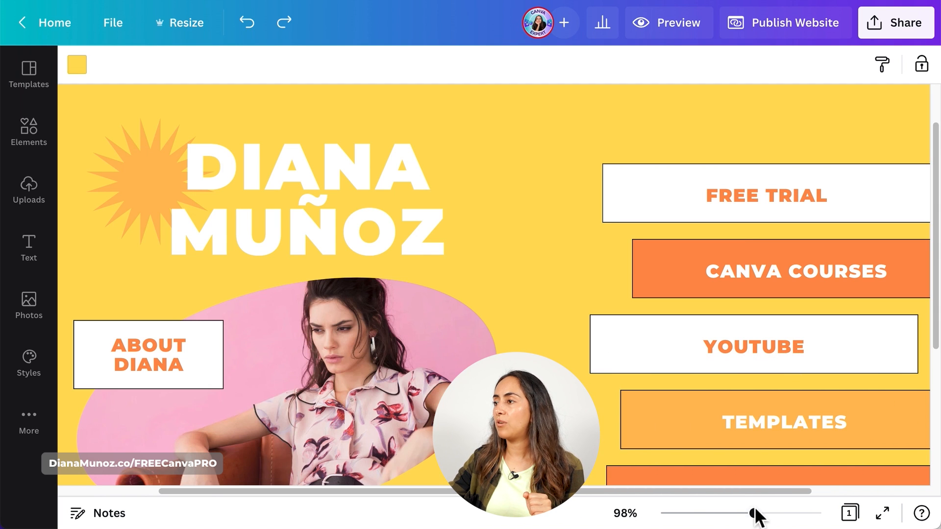
{"action": "left_click_drag", "start_coordinate": [756, 513], "coordinate": [735, 514]}
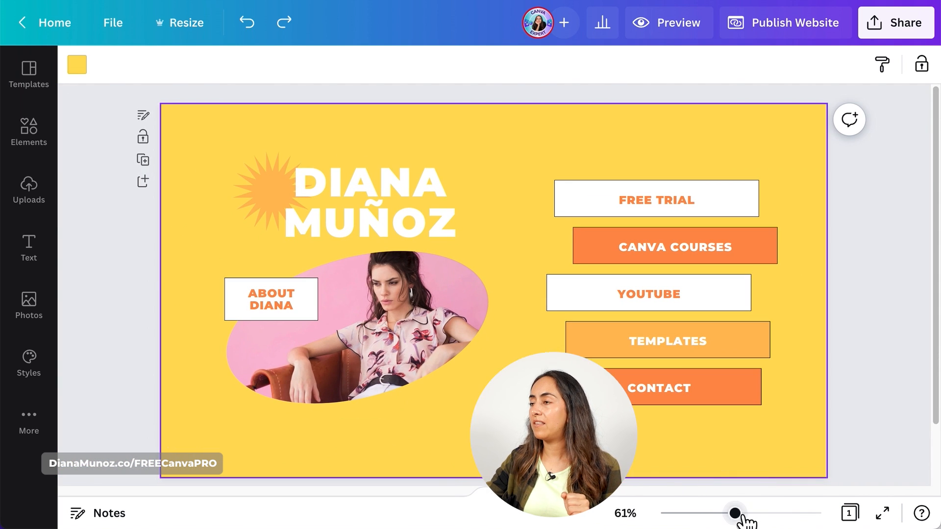
{"action": "left_click", "coordinate": [565, 189]}
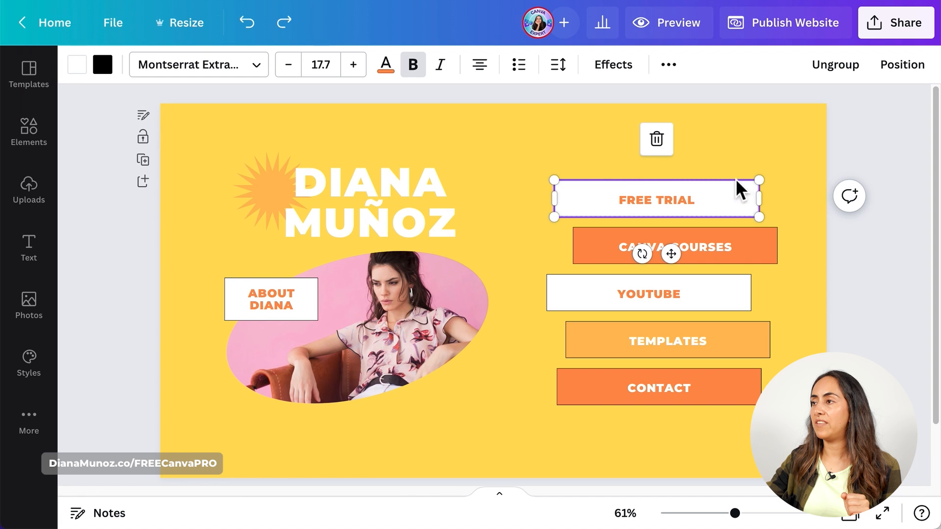
{"action": "left_click", "coordinate": [117, 70]}
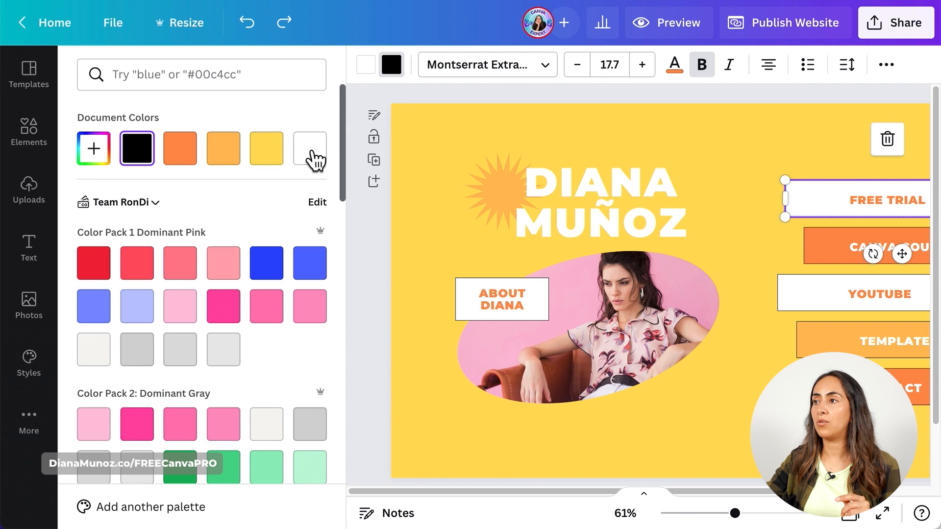
{"action": "left_click", "coordinate": [269, 149]}
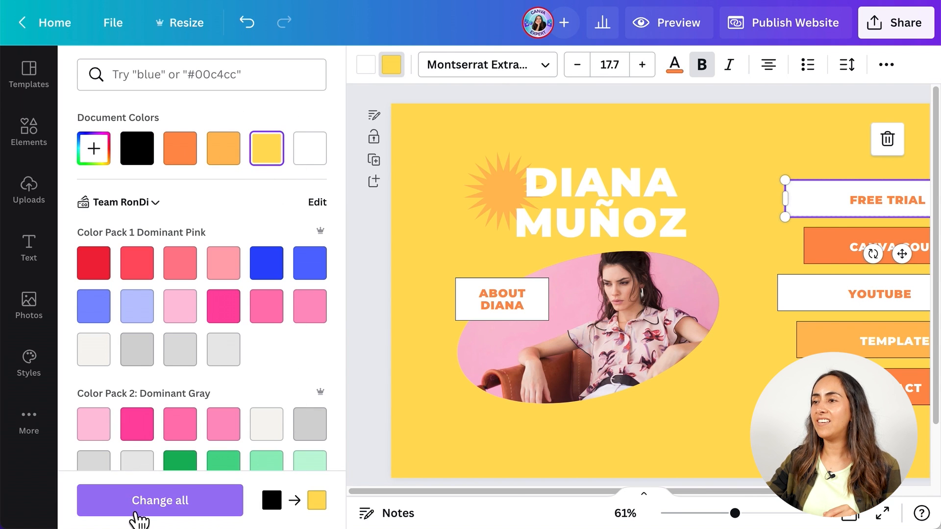
{"action": "left_click", "coordinate": [157, 504]}
{"action": "left_click", "coordinate": [683, 419]}
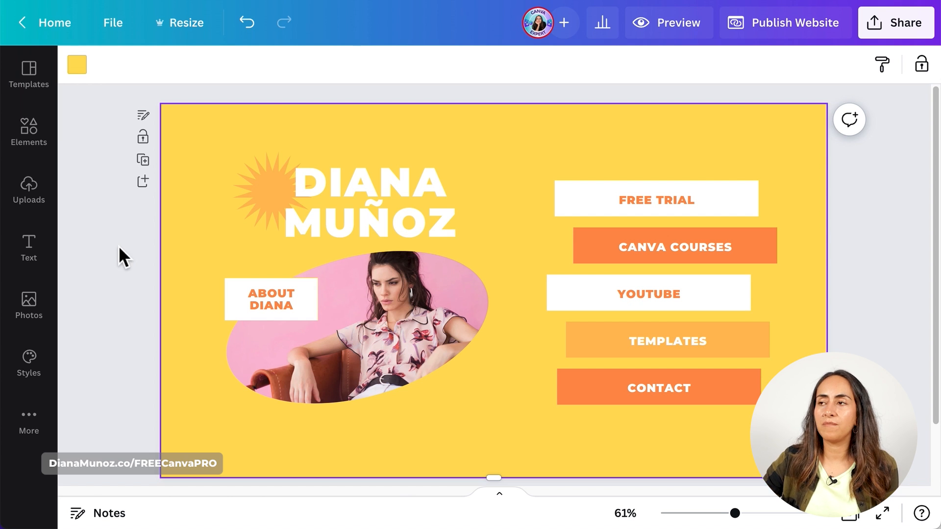
Replace the photo in the oval frame with the uploaded portrait on a light blue background
{"action": "left_click", "coordinate": [39, 205]}
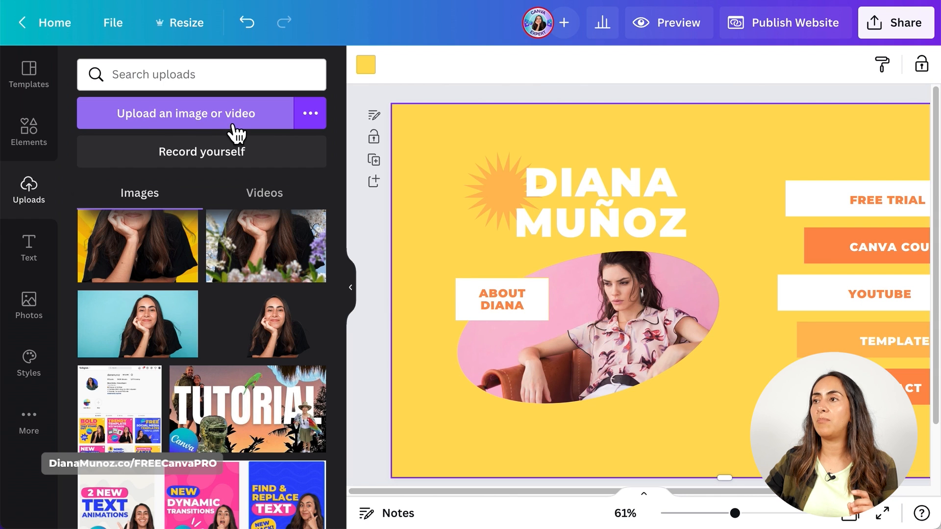
{"action": "key", "text": "ctrl+z"}
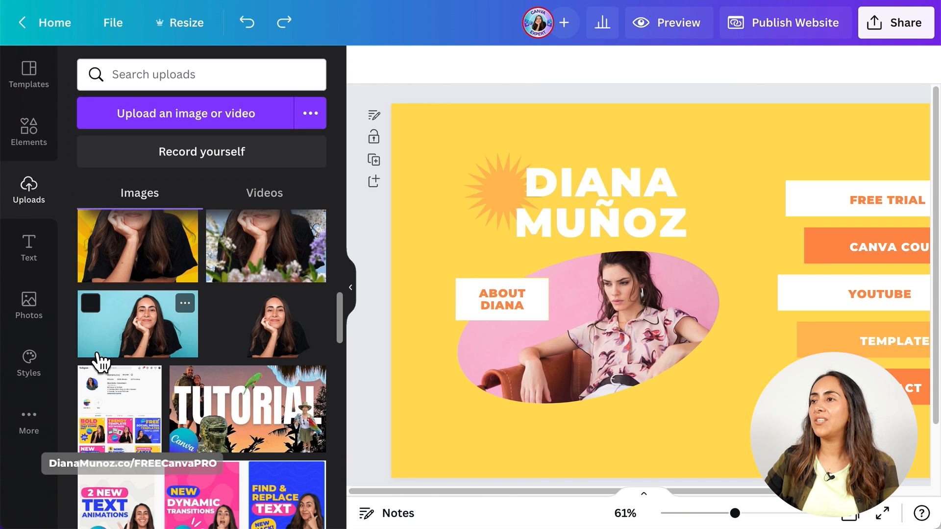
{"action": "left_click_drag", "start_coordinate": [133, 343], "coordinate": [606, 326]}
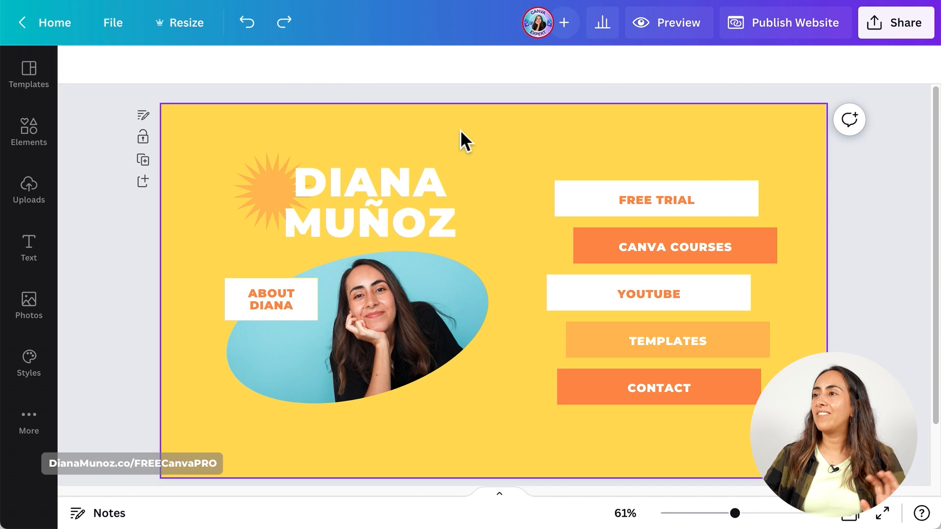
Color the name heading the darker orange from the document colors
{"action": "left_click", "coordinate": [422, 198]}
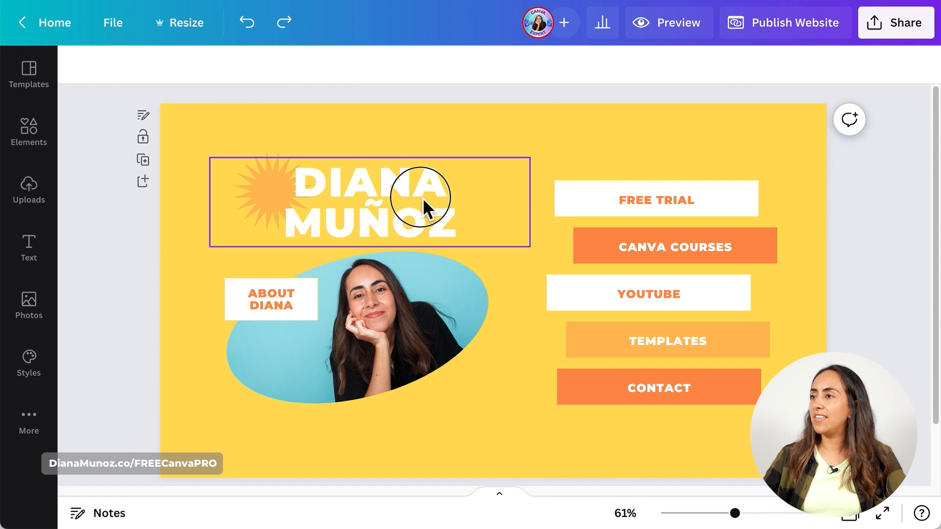
{"action": "left_click", "coordinate": [328, 69]}
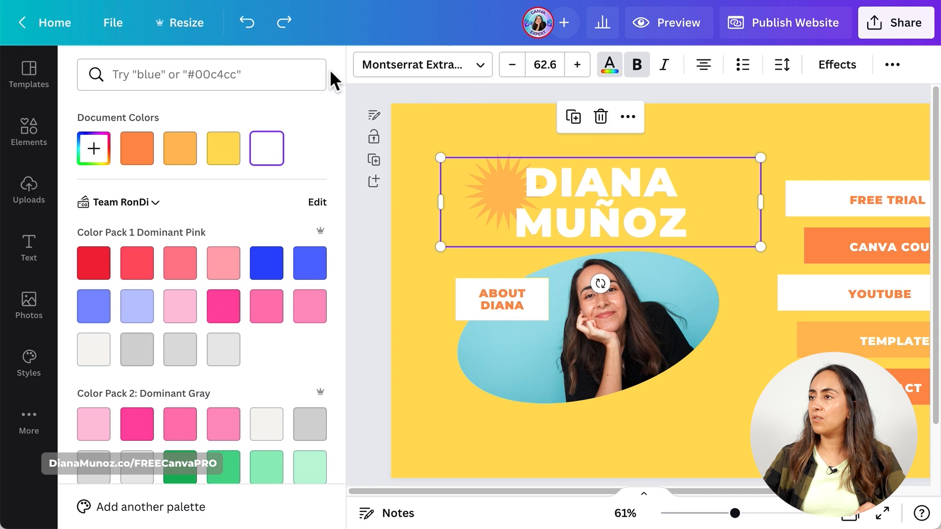
{"action": "left_click", "coordinate": [137, 148]}
{"action": "left_click", "coordinate": [809, 122]}
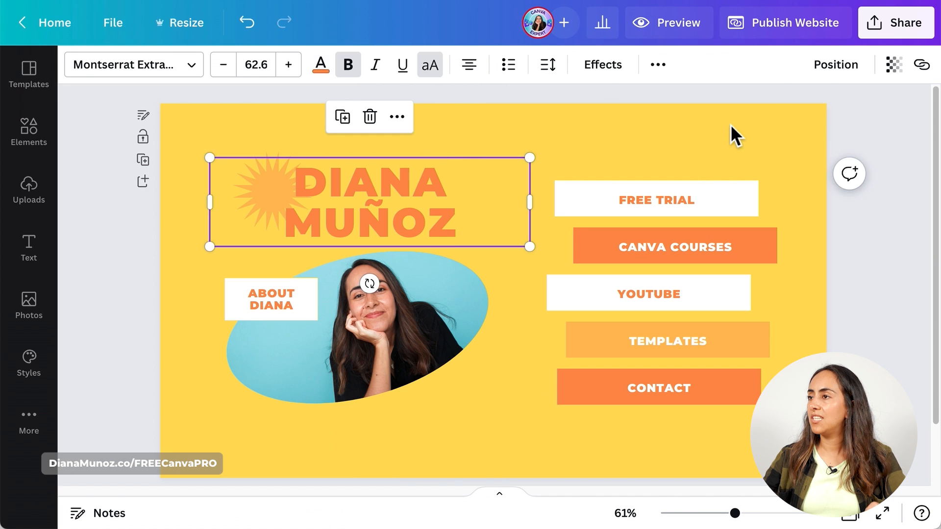
{"action": "left_click", "coordinate": [730, 125]}
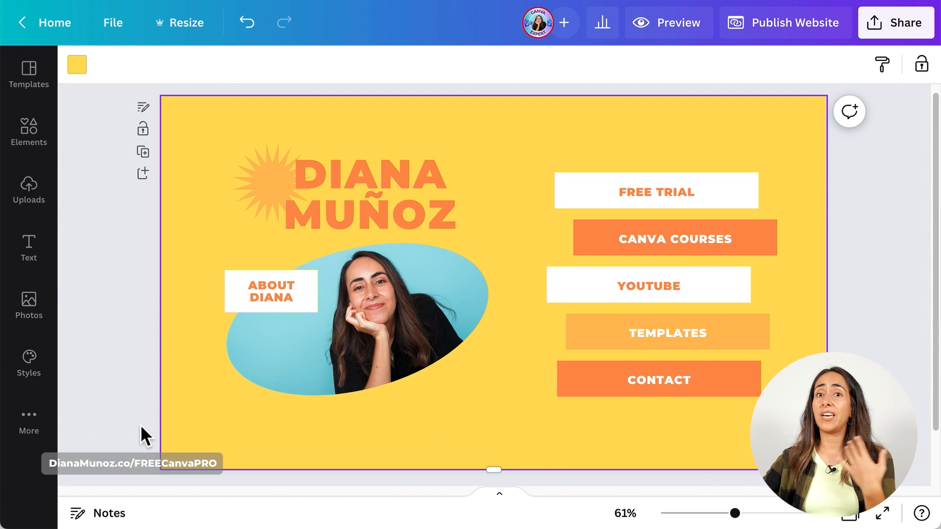
Switch to the notes window and copy the first link, the one ending in FREEcanvaPRO
{"action": "key", "text": "super+Tab"}
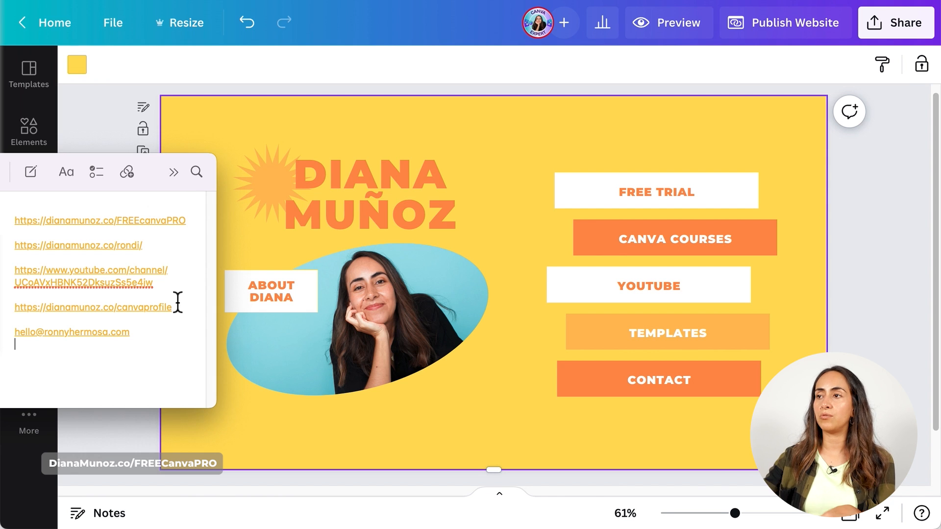
{"action": "left_click_drag", "start_coordinate": [191, 223], "coordinate": [10, 221]}
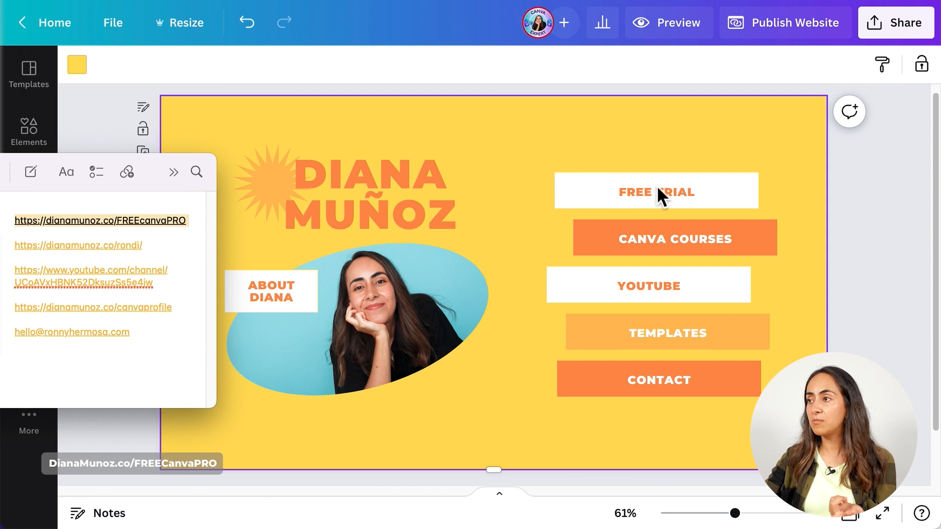
{"action": "left_click", "coordinate": [170, 254]}
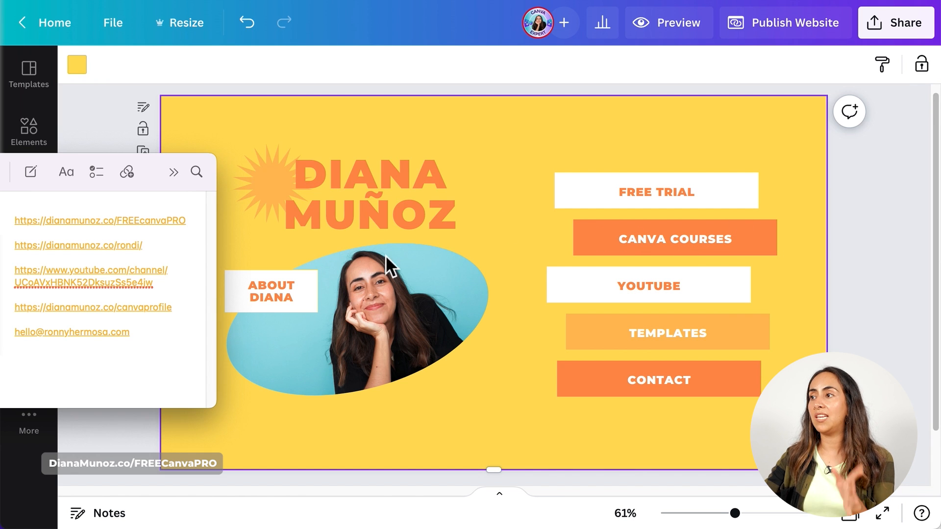
{"action": "left_click_drag", "start_coordinate": [196, 221], "coordinate": [16, 219]}
{"action": "right_click", "coordinate": [31, 221]}
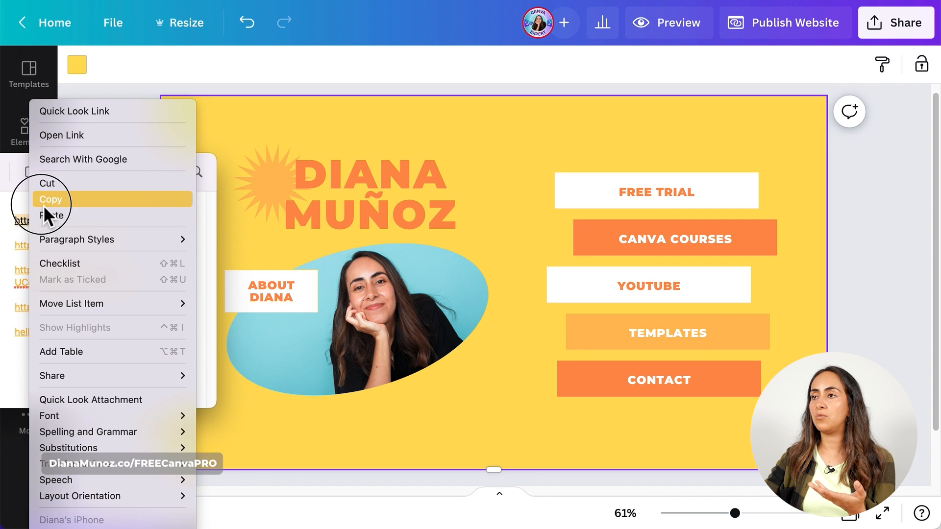
{"action": "left_click", "coordinate": [43, 201]}
Return to Canva and add the copied FREEcanvaPRO link to the "FREE TRIAL" text inside its button
{"action": "left_click", "coordinate": [748, 194]}
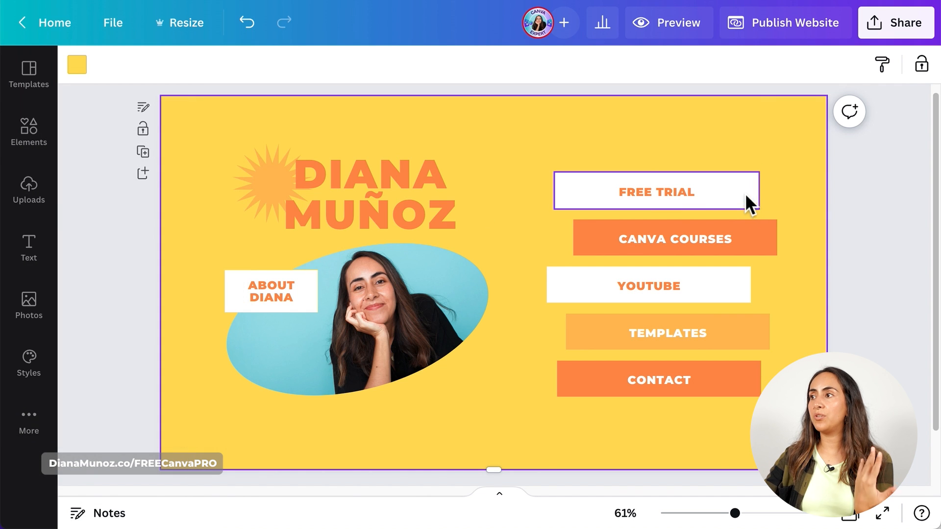
{"action": "left_click", "coordinate": [676, 190]}
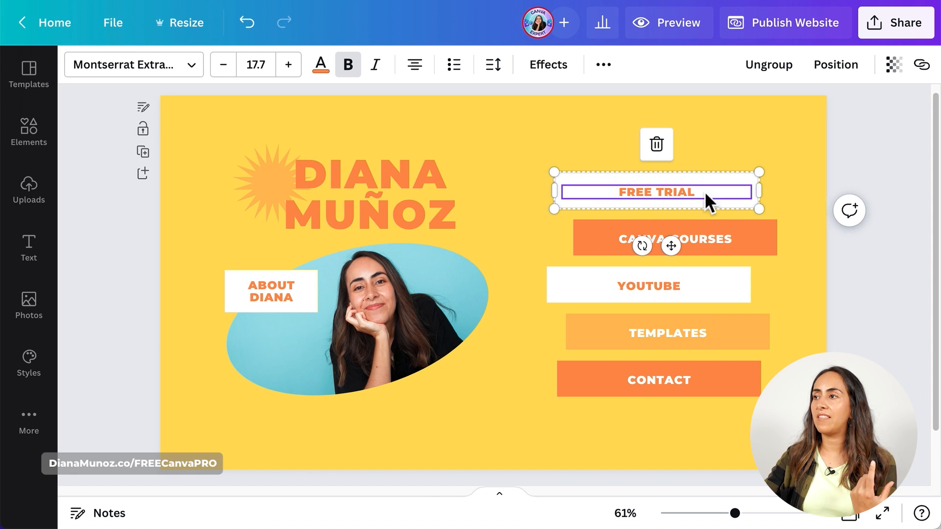
{"action": "left_click", "coordinate": [922, 64]}
{"action": "right_click", "coordinate": [761, 141]}
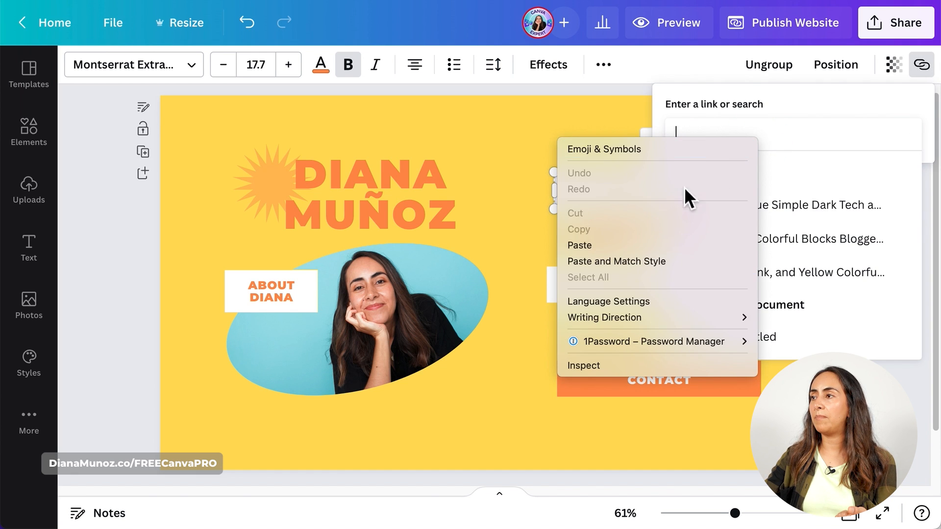
{"action": "left_click", "coordinate": [632, 262]}
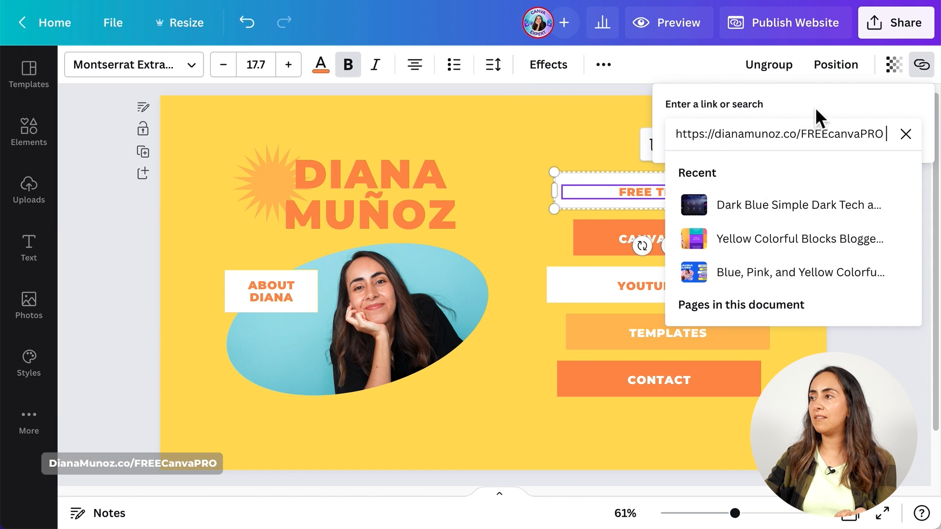
{"action": "key", "text": "Return"}
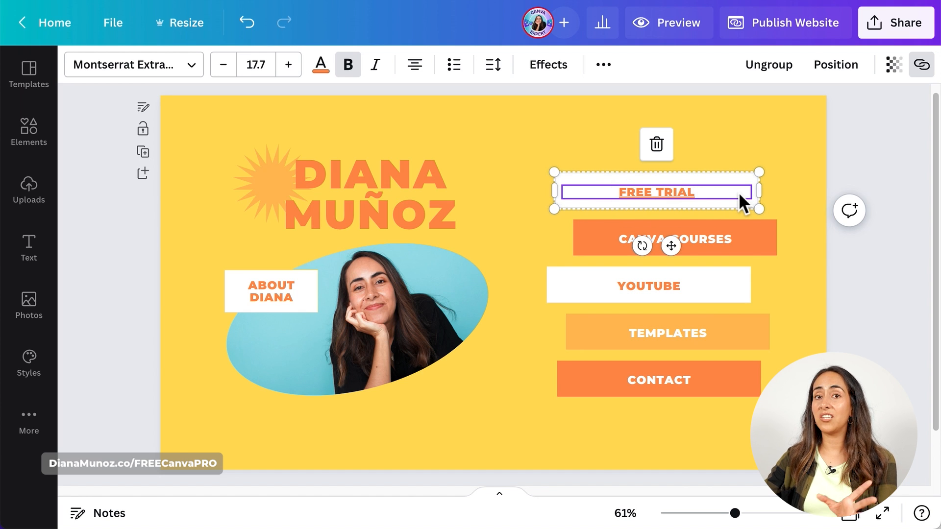
Remove the underline from the "FREE TRIAL" text and clear the link attached to it
{"action": "left_click", "coordinate": [922, 65]}
{"action": "left_click", "coordinate": [702, 58]}
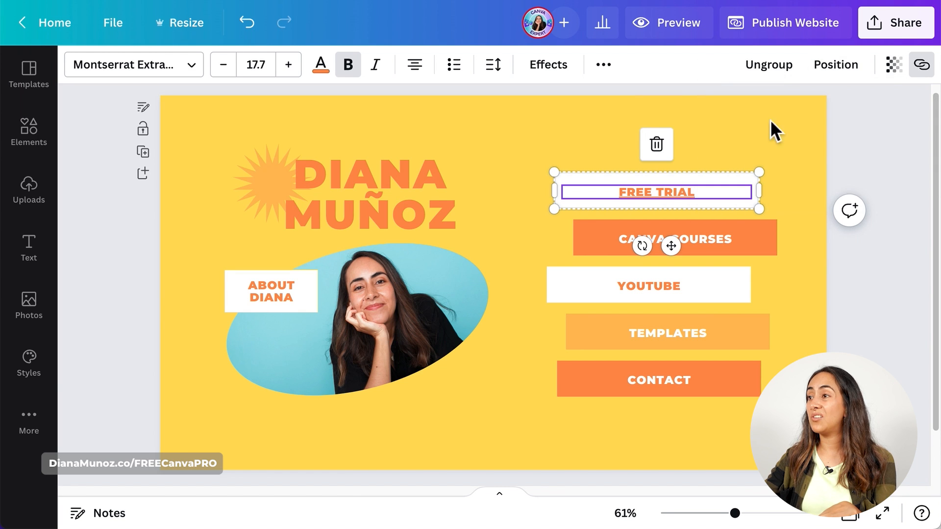
{"action": "left_click", "coordinate": [865, 151]}
{"action": "left_click", "coordinate": [687, 192]}
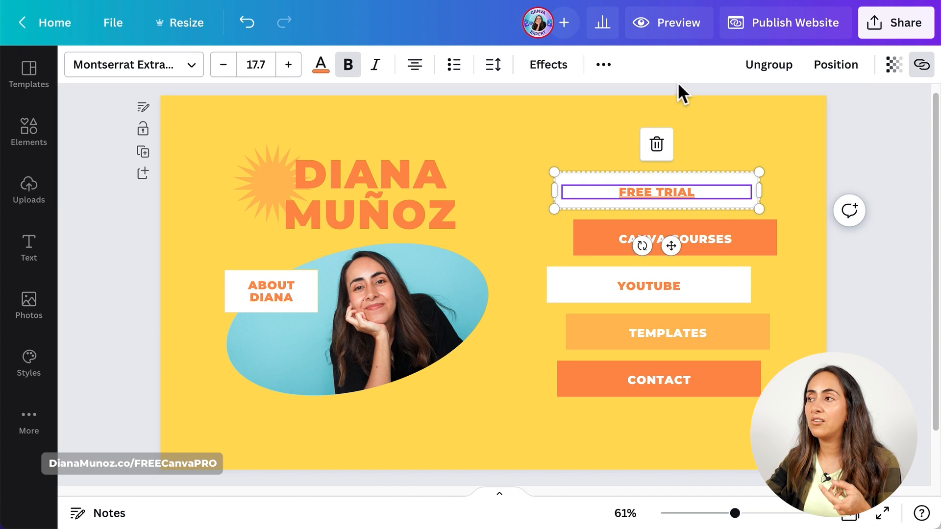
{"action": "left_click", "coordinate": [606, 73]}
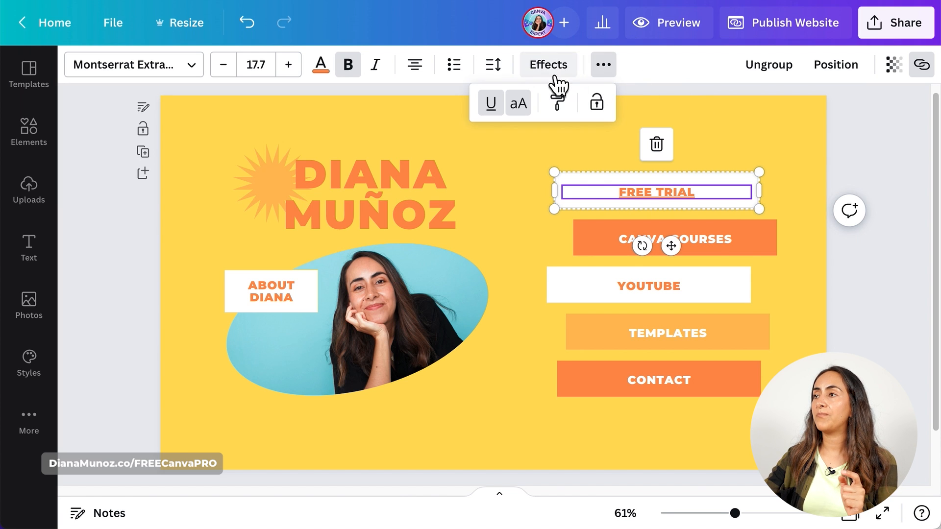
{"action": "left_click", "coordinate": [492, 104]}
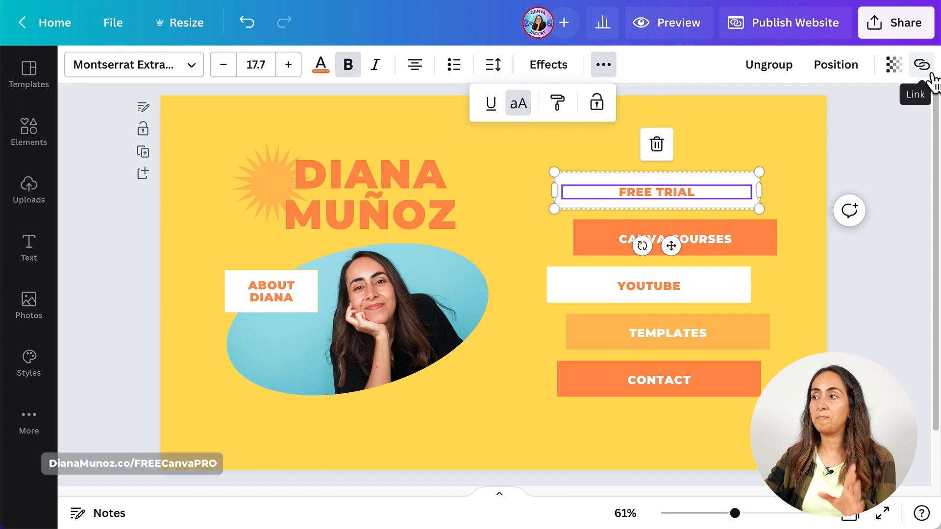
{"action": "left_click", "coordinate": [904, 135]}
{"action": "left_click", "coordinate": [905, 137]}
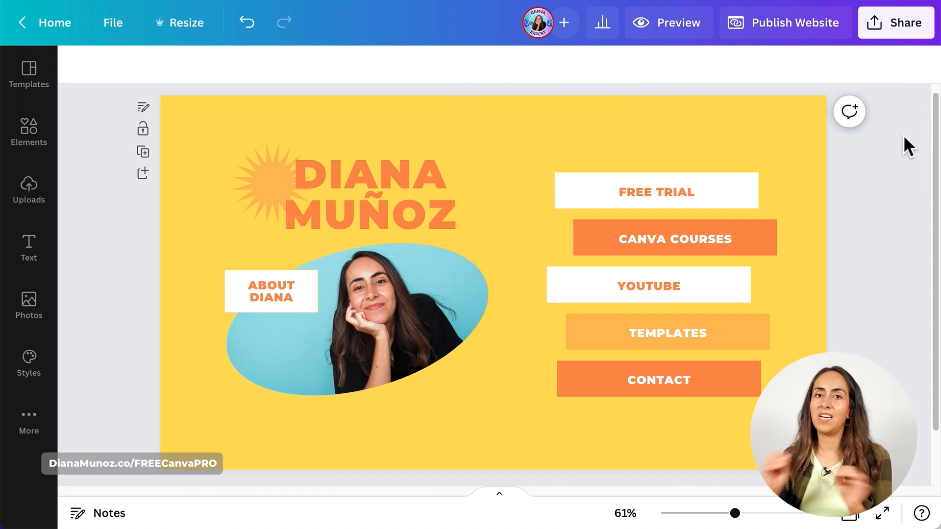
Add the copied FREEcanvaPRO link to the whole "FREE TRIAL" button group rather than only its text
{"action": "left_click", "coordinate": [737, 183]}
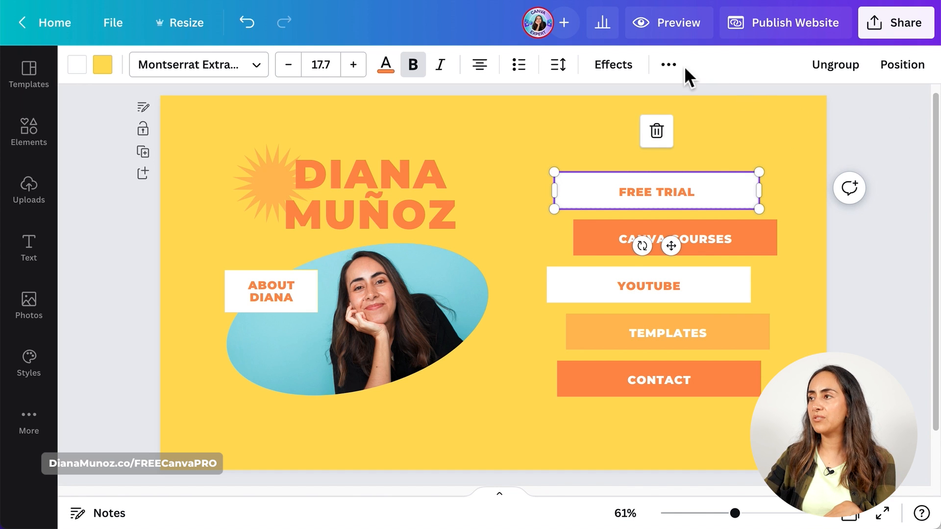
{"action": "left_click", "coordinate": [670, 68]}
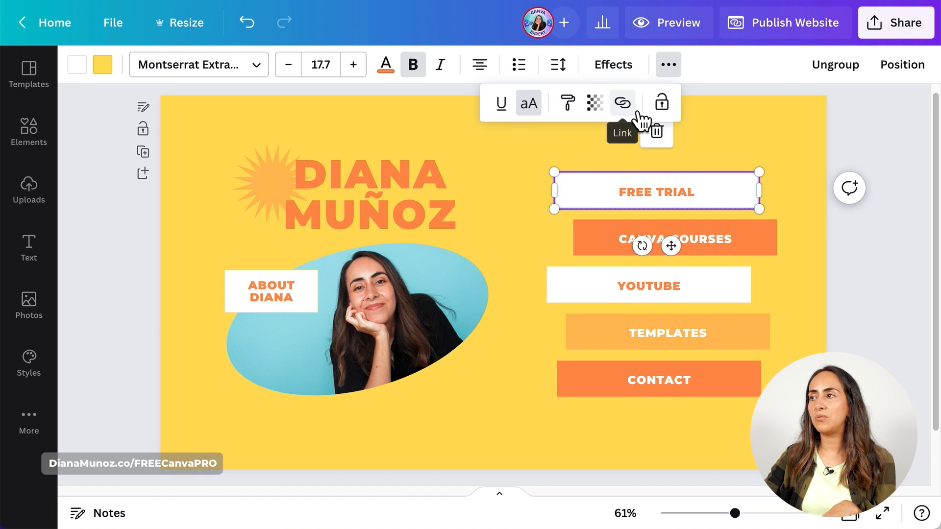
{"action": "left_click", "coordinate": [624, 104]}
{"action": "right_click", "coordinate": [542, 181]}
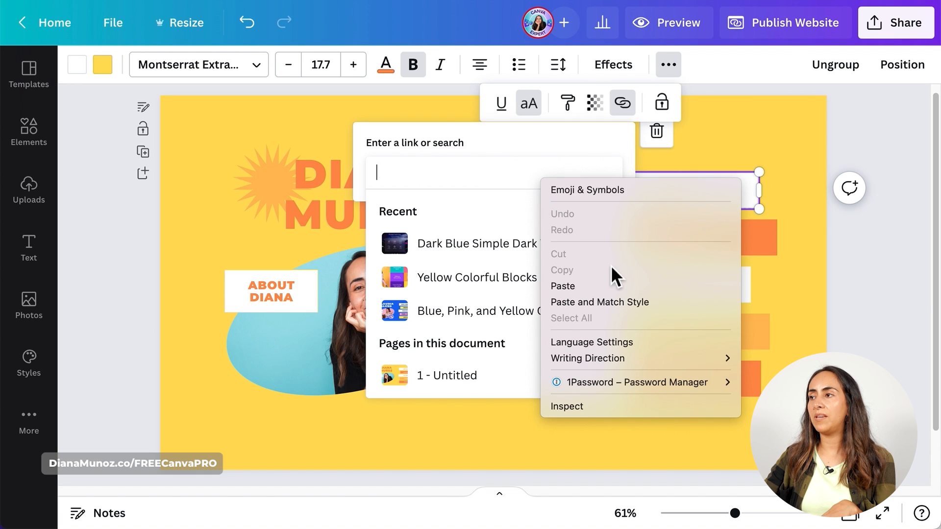
{"action": "left_click", "coordinate": [611, 286]}
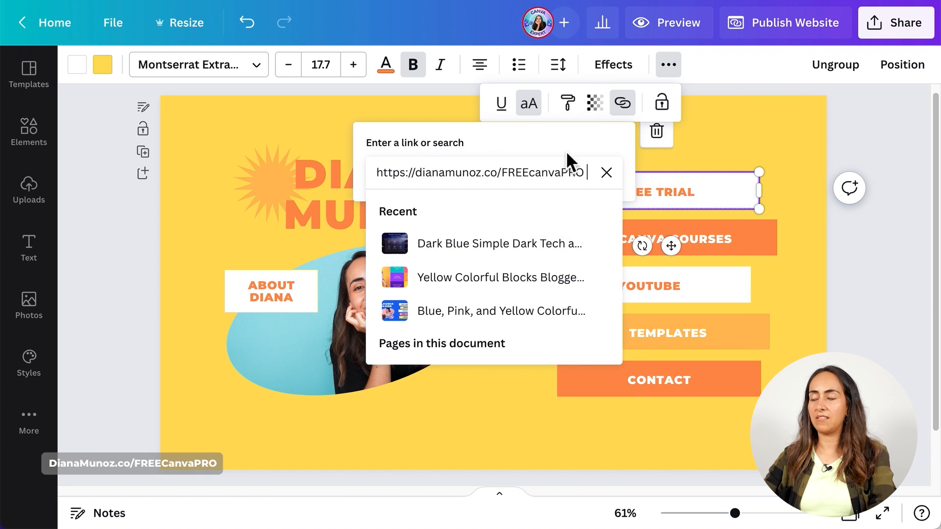
{"action": "key", "text": "Return"}
{"action": "left_click", "coordinate": [857, 142]}
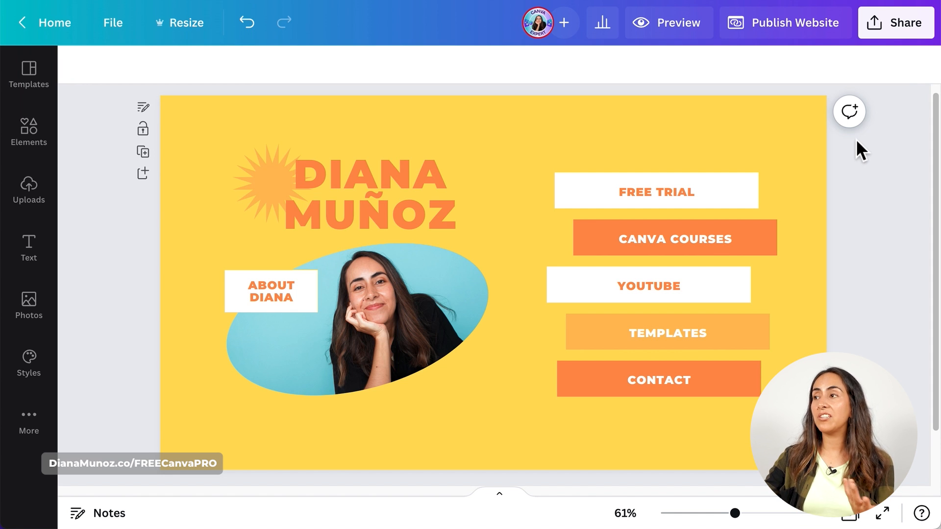
{"action": "left_click", "coordinate": [689, 206]}
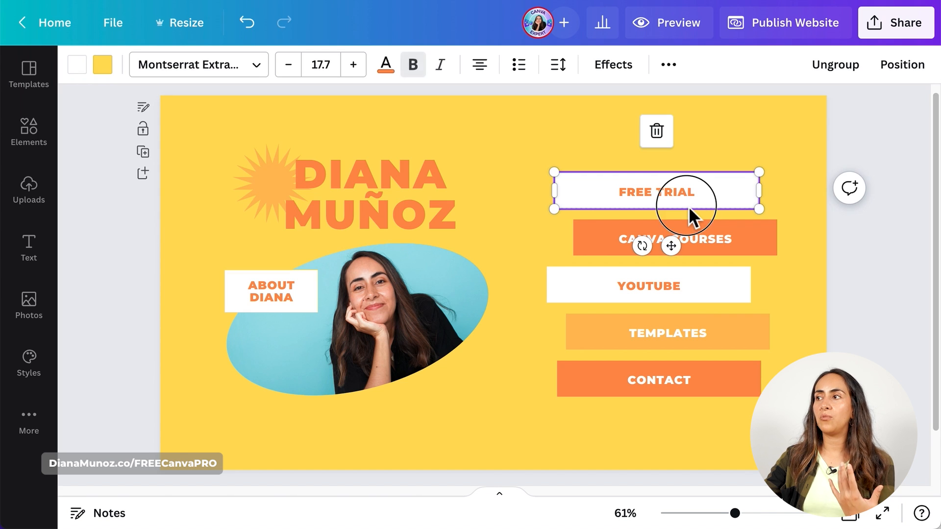
Select the "CANVA COURSES" text inside its button and copy the second link, ending in rondi/, from the notes window
{"action": "left_click", "coordinate": [606, 191]}
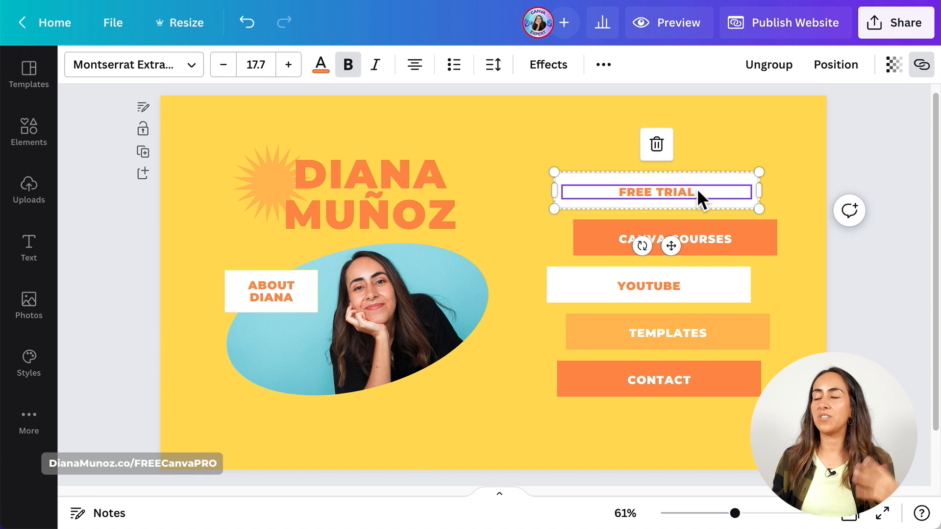
{"action": "left_click", "coordinate": [712, 244]}
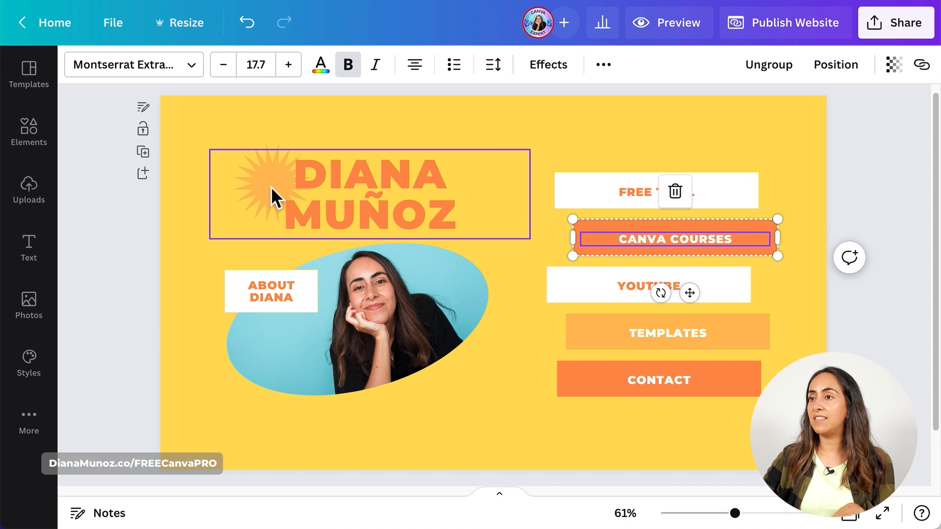
{"action": "key", "text": "super+Tab"}
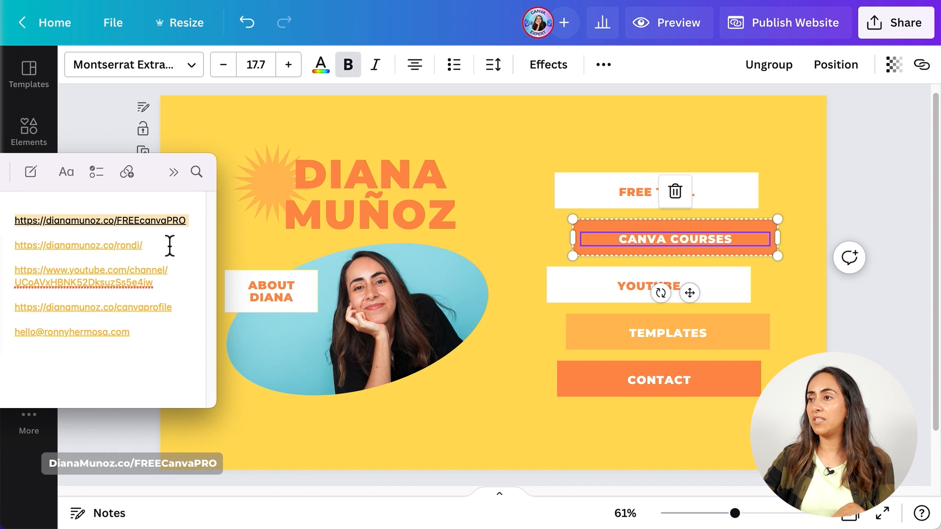
{"action": "left_click_drag", "start_coordinate": [169, 246], "coordinate": [17, 242]}
{"action": "right_click", "coordinate": [34, 245]}
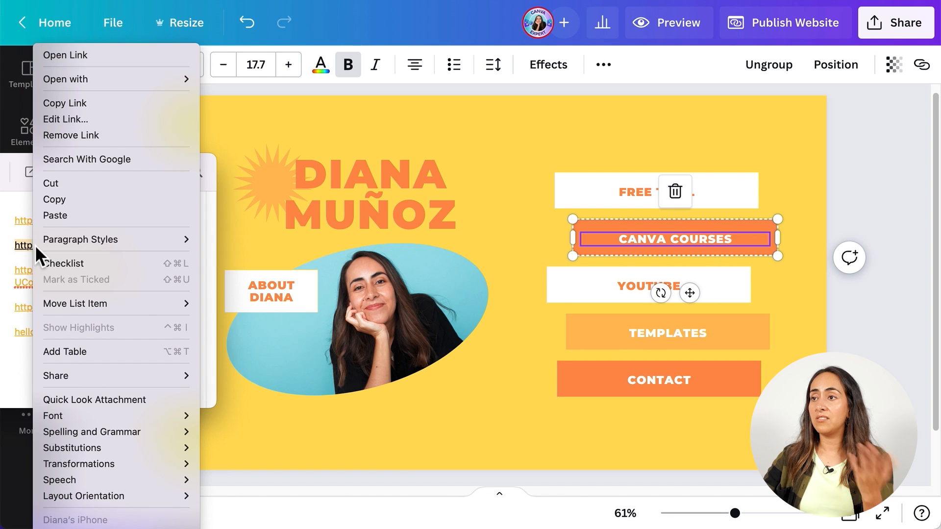
{"action": "left_click", "coordinate": [69, 203]}
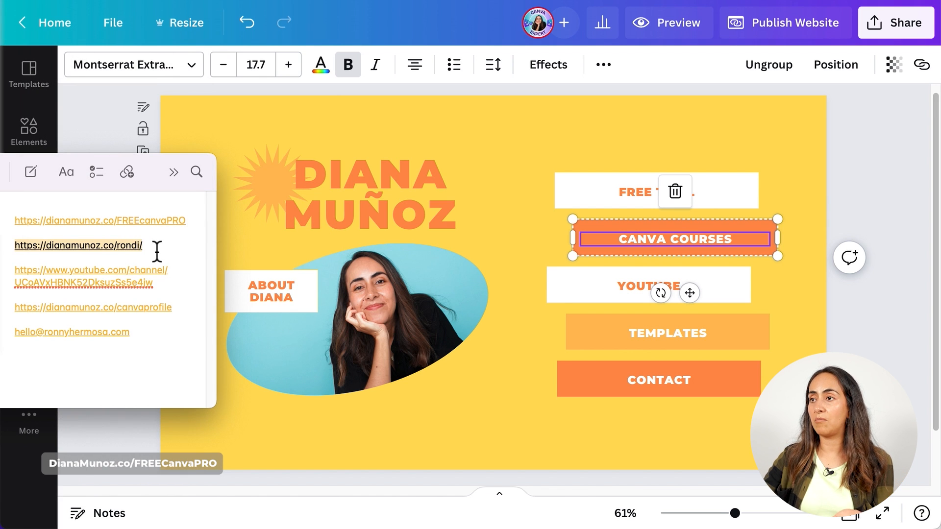
Return to Canva and add the copied rondi/ link to the "CANVA COURSES" text
{"action": "left_click", "coordinate": [667, 244]}
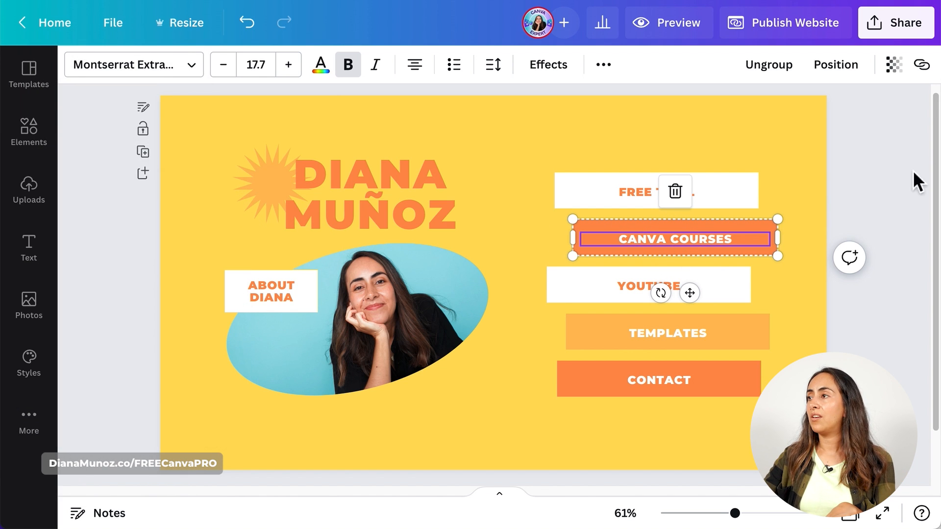
{"action": "left_click", "coordinate": [922, 65]}
{"action": "key", "text": "ctrl+v"}
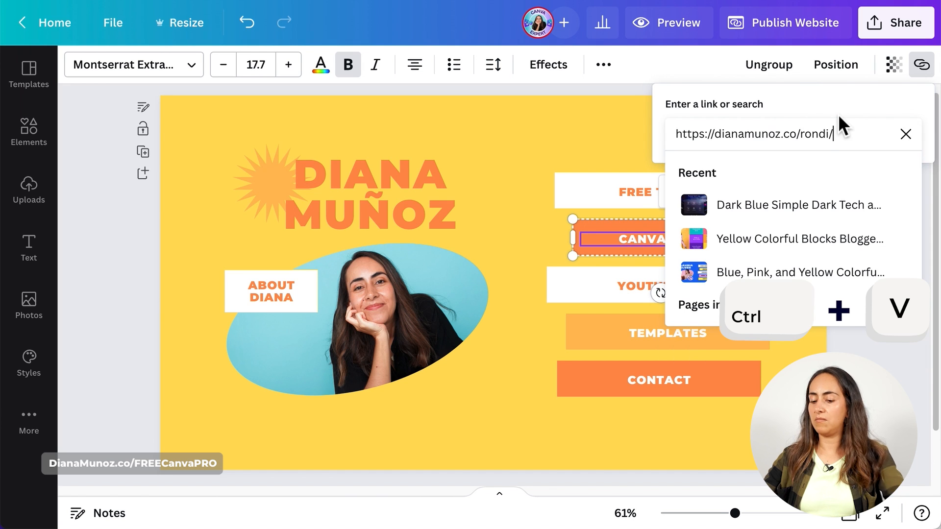
{"action": "key", "text": "Return"}
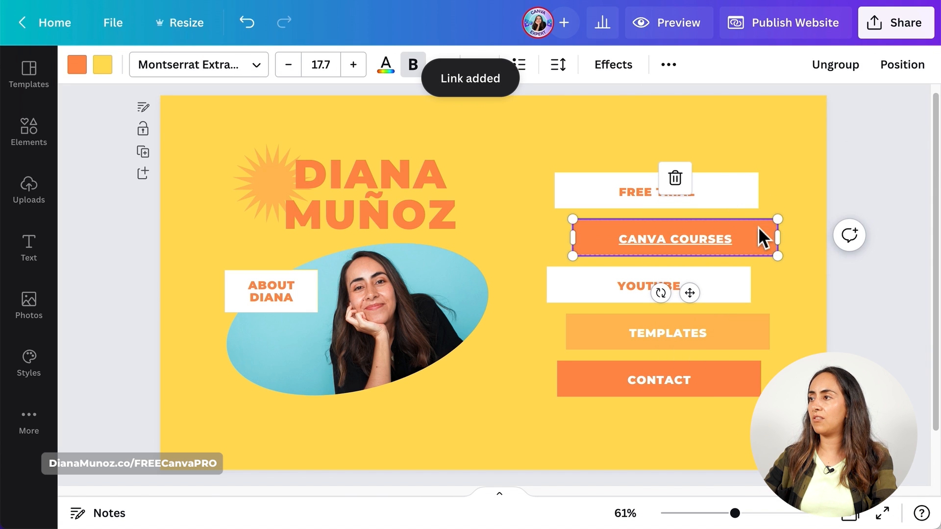
Add the same rondi/ link to the whole "CANVA COURSES" button group
{"action": "left_click", "coordinate": [669, 65]}
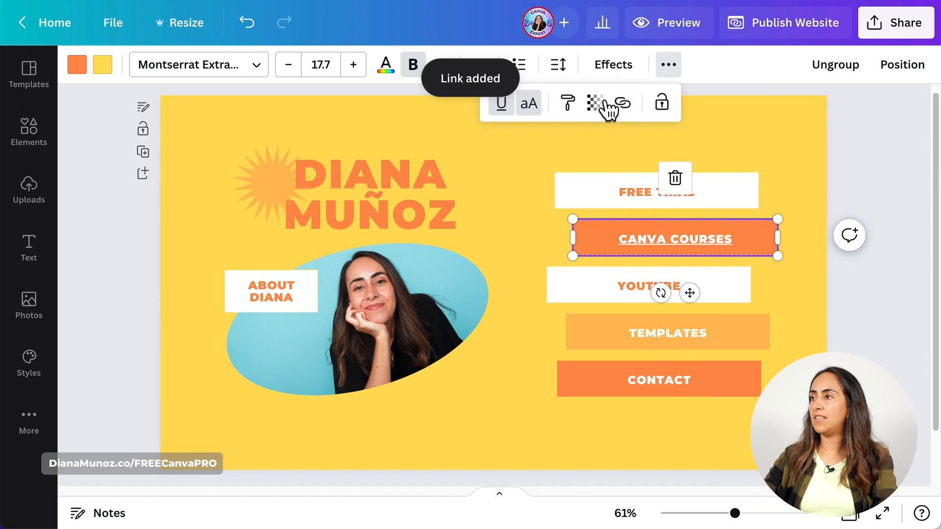
{"action": "left_click", "coordinate": [622, 105]}
{"action": "key", "text": "ctrl+v"}
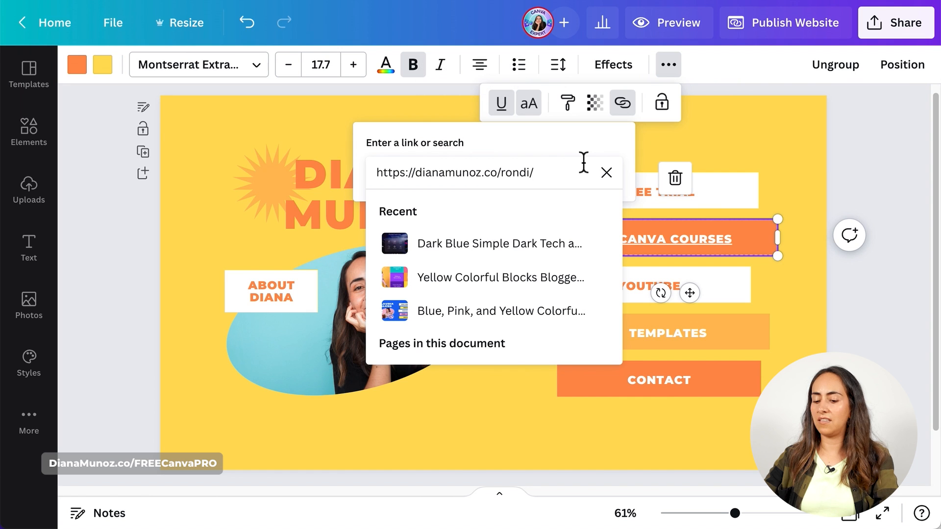
{"action": "key", "text": "Return"}
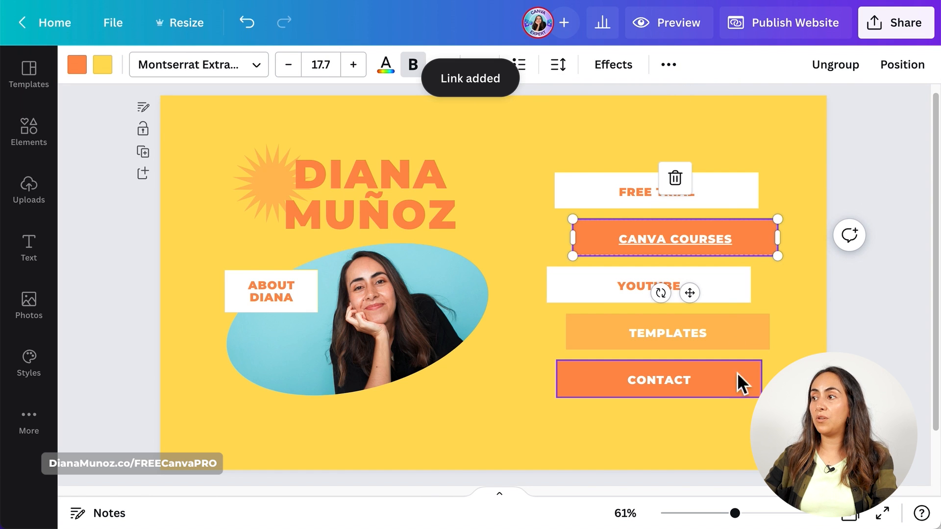
Remove the underline from the "CANVA COURSES" text and deselect the button
{"action": "left_click", "coordinate": [723, 238]}
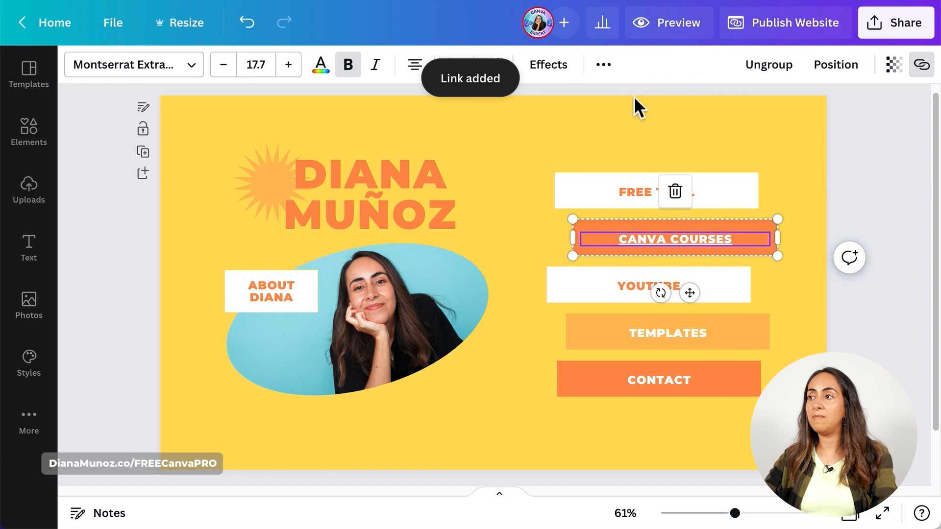
{"action": "left_click", "coordinate": [606, 68]}
{"action": "left_click", "coordinate": [492, 108]}
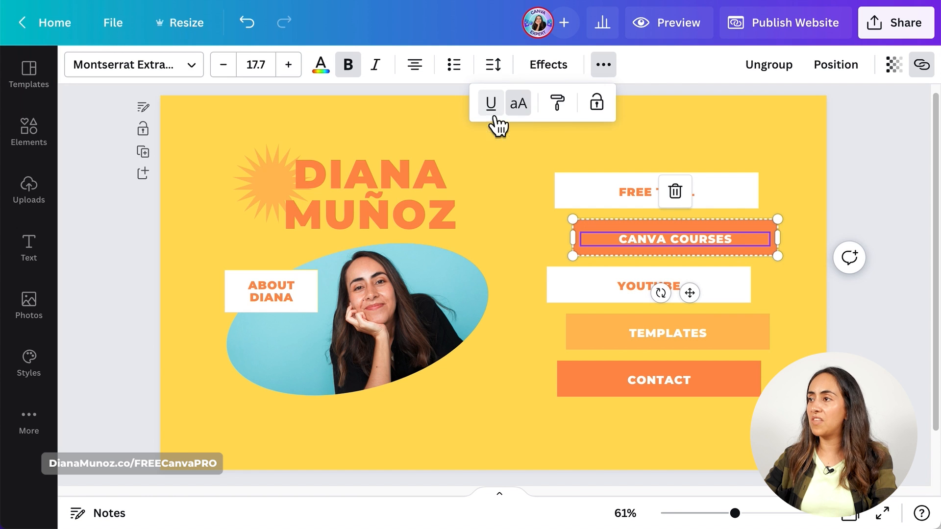
{"action": "left_click", "coordinate": [878, 111]}
{"action": "left_click", "coordinate": [837, 129]}
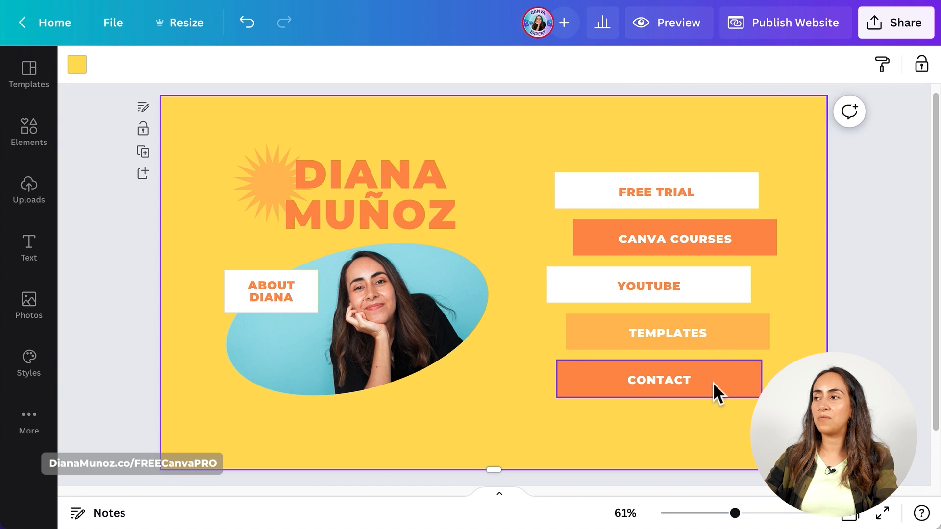
Add the YouTube channel link to the "YOUTUBE" button and the canvaprofile link to the "TEMPLATES" button, removing the underlines from their text
{"action": "left_click", "coordinate": [680, 294]}
{"action": "key", "text": "ctrl+v"}
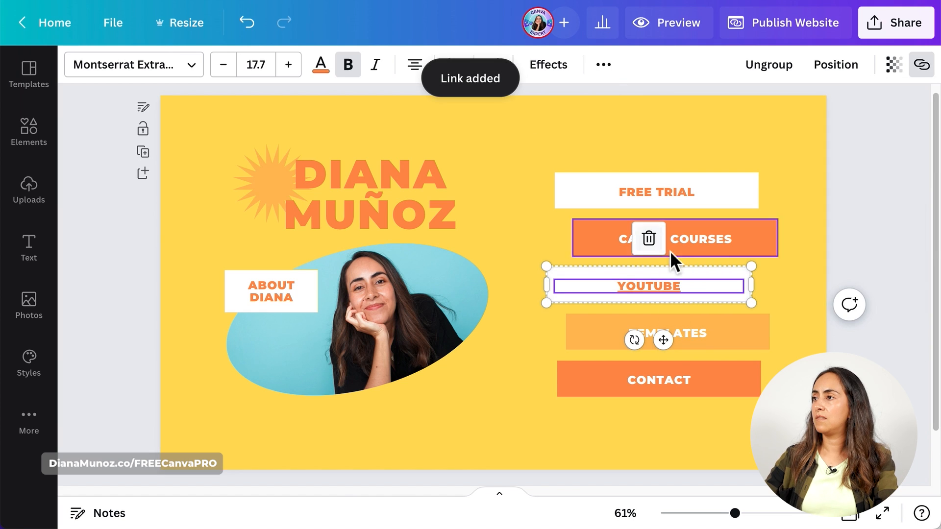
{"action": "left_click", "coordinate": [669, 64]}
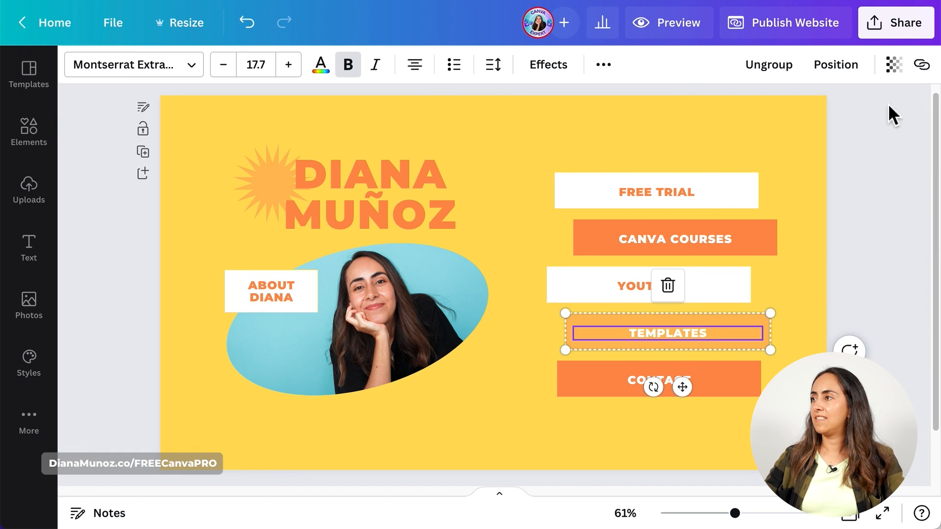
{"action": "key", "text": "ctrl+v"}
{"action": "left_click", "coordinate": [603, 65]}
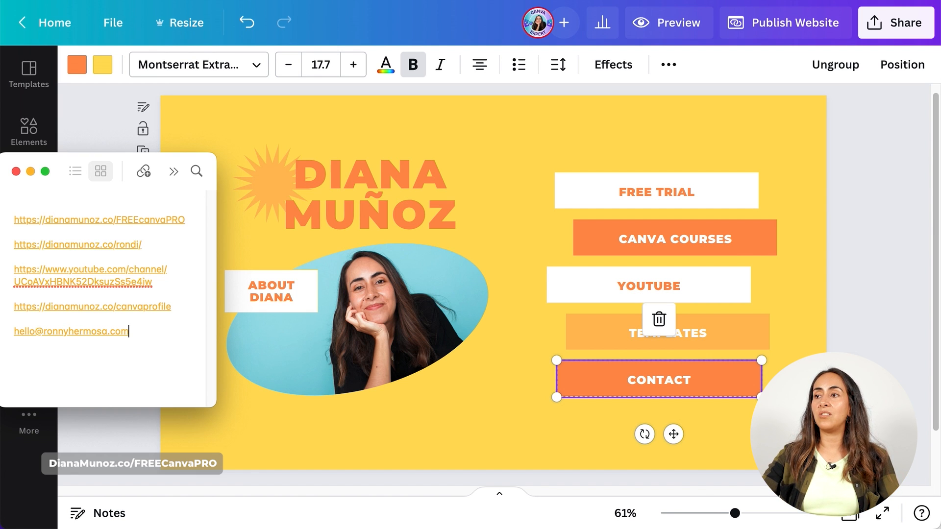
Copy the contact e-mail address, the last entry in the notes window
{"action": "left_click_drag", "start_coordinate": [129, 332], "coordinate": [14, 331]}
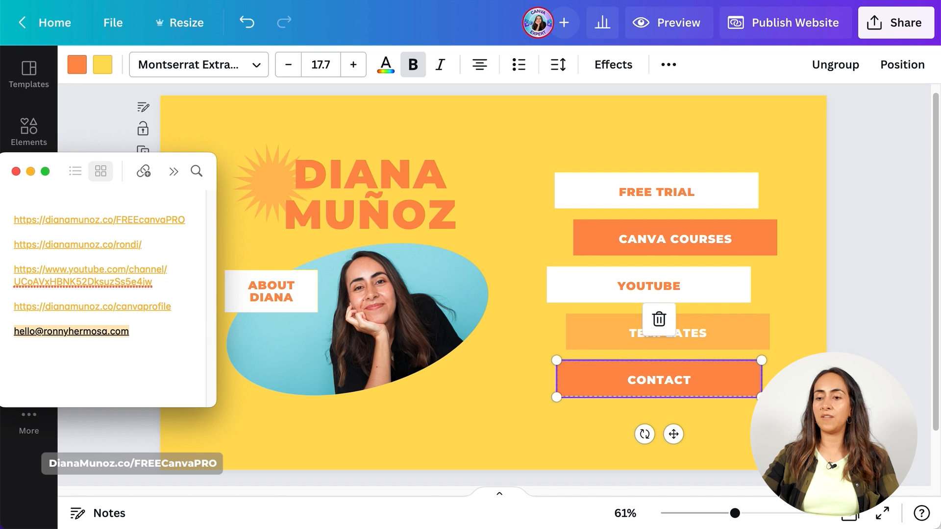
{"action": "right_click", "coordinate": [89, 339]}
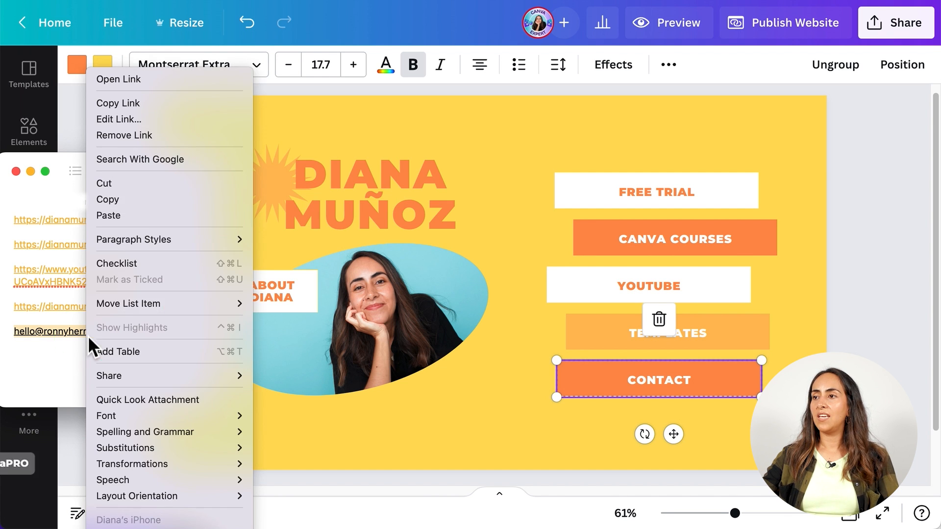
{"action": "left_click", "coordinate": [131, 199]}
Return to Canva and add the copied e-mail address as a link on the "CONTACT" text
{"action": "left_click", "coordinate": [682, 381]}
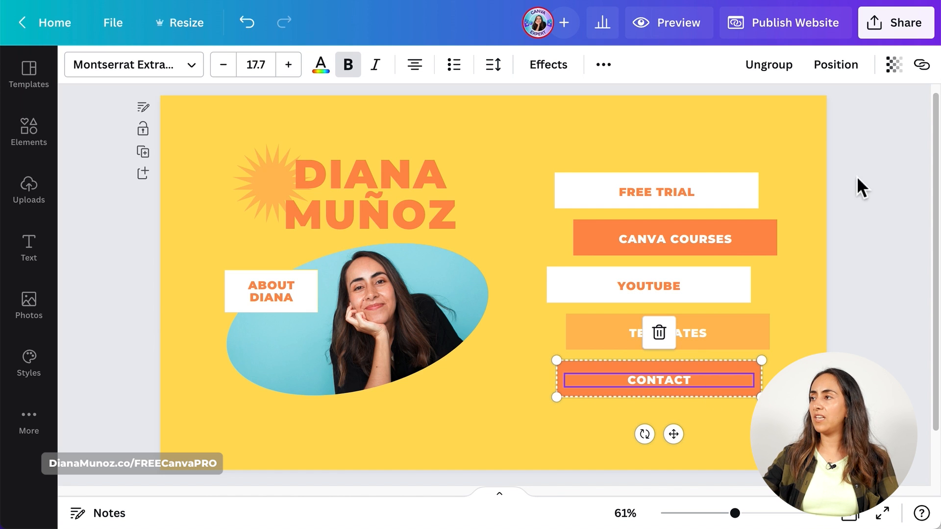
{"action": "left_click", "coordinate": [922, 65]}
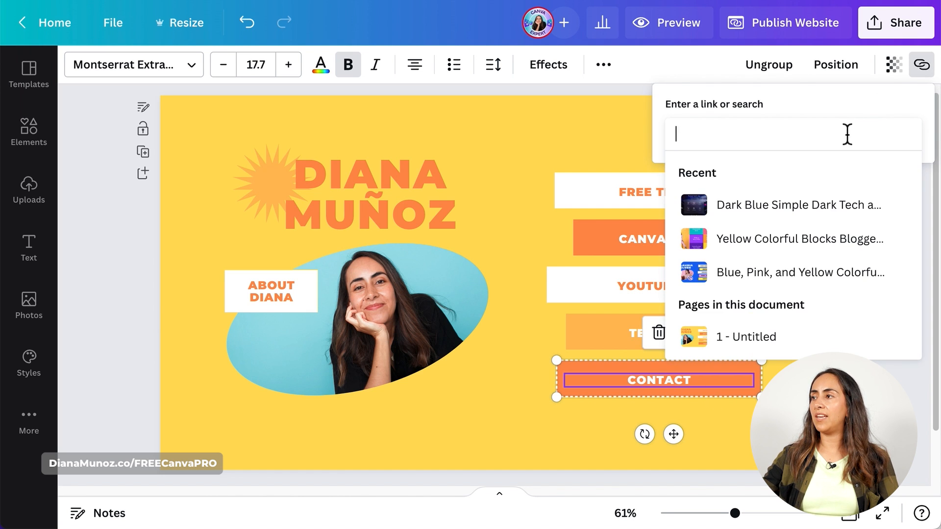
{"action": "key", "text": "ctrl+v"}
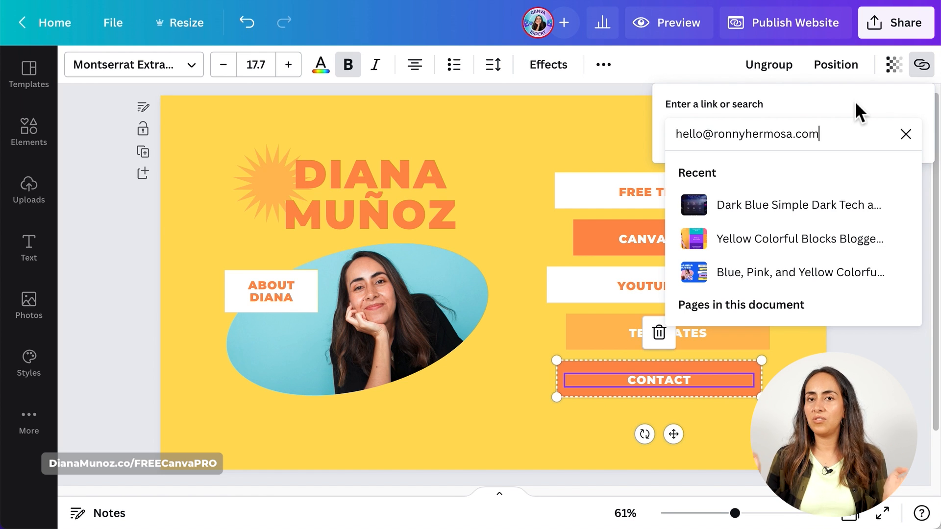
{"action": "key", "text": "Return"}
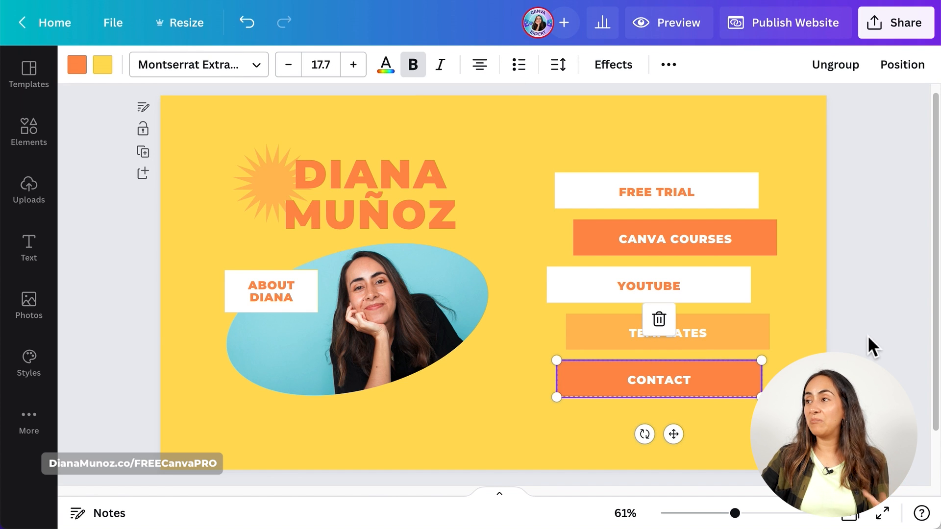
Add the contact e-mail as a link to the whole "CONTACT" button group and deselect it
{"action": "left_click", "coordinate": [678, 71]}
{"action": "left_click", "coordinate": [630, 111]}
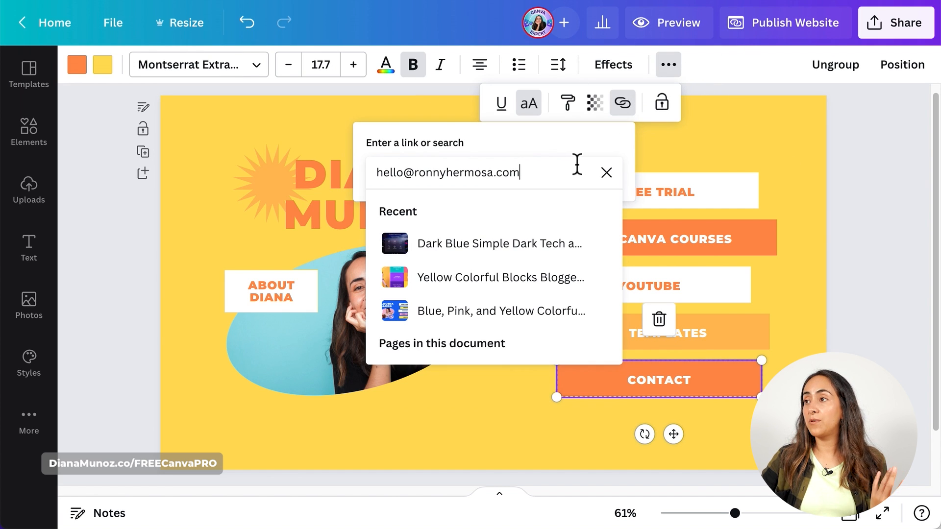
{"action": "key", "text": "Return"}
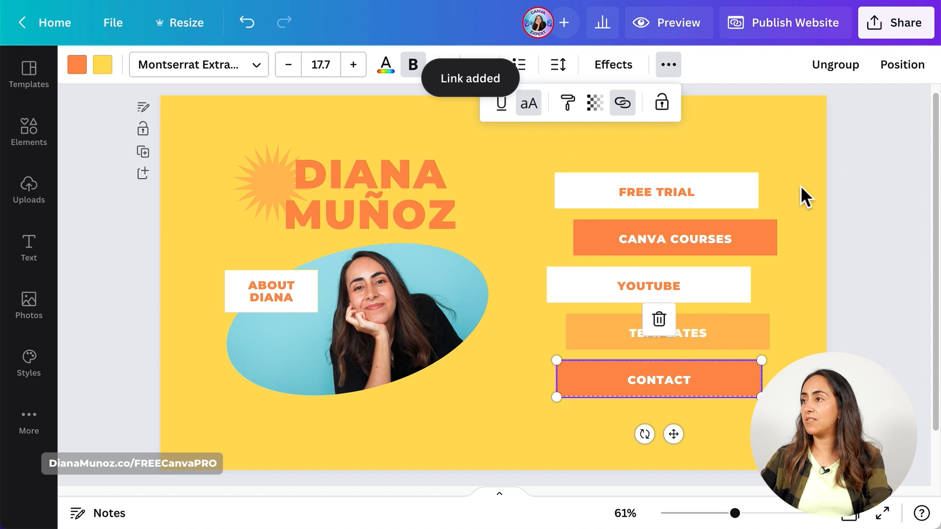
{"action": "left_click", "coordinate": [893, 173]}
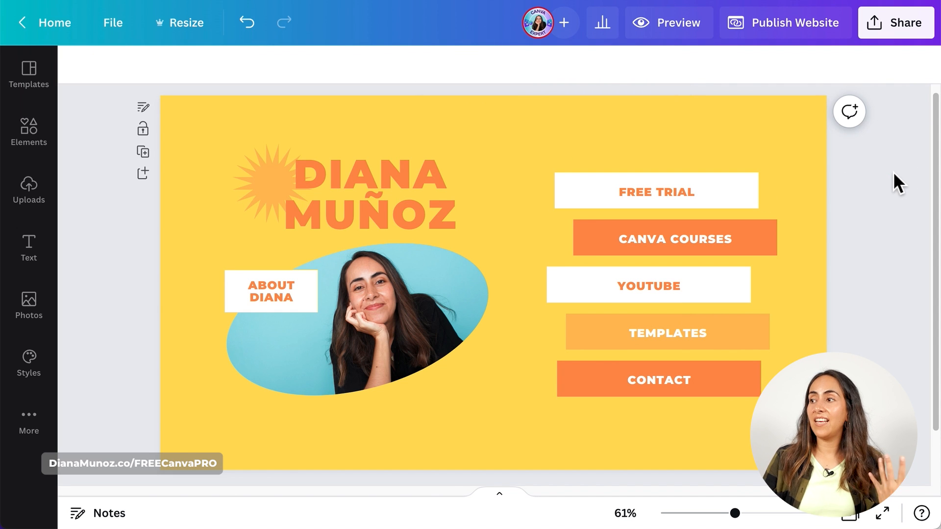
Preview the website in the desktop and mobile layouts, dismiss the feedback pop-up and return to the editor
{"action": "left_click", "coordinate": [662, 36]}
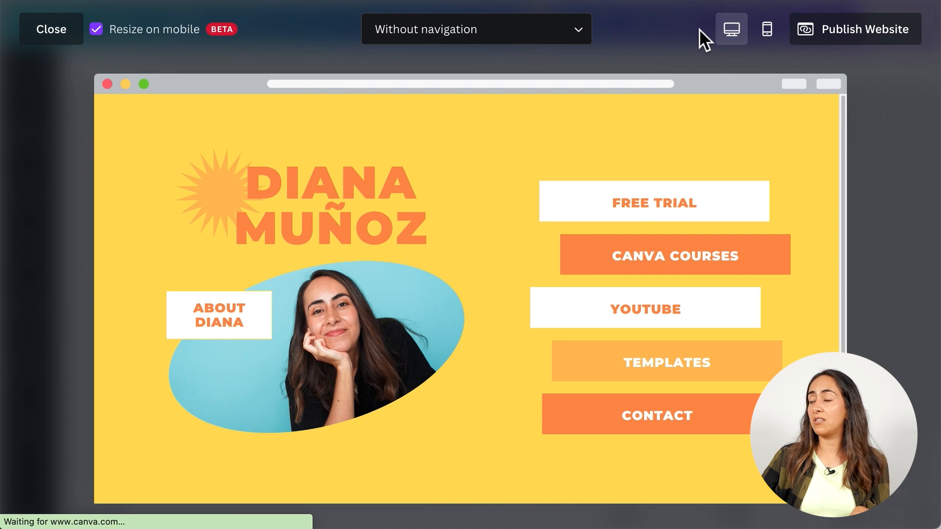
{"action": "left_click", "coordinate": [778, 36]}
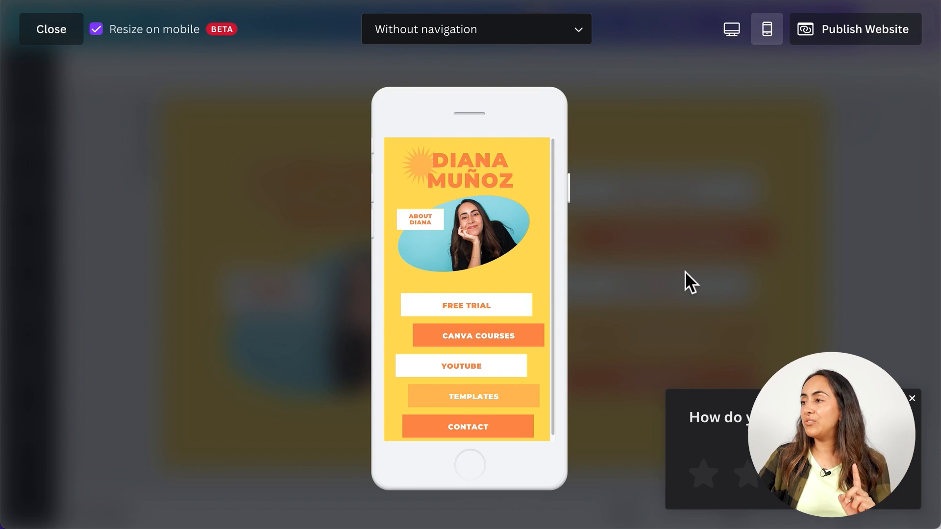
{"action": "left_click", "coordinate": [912, 399]}
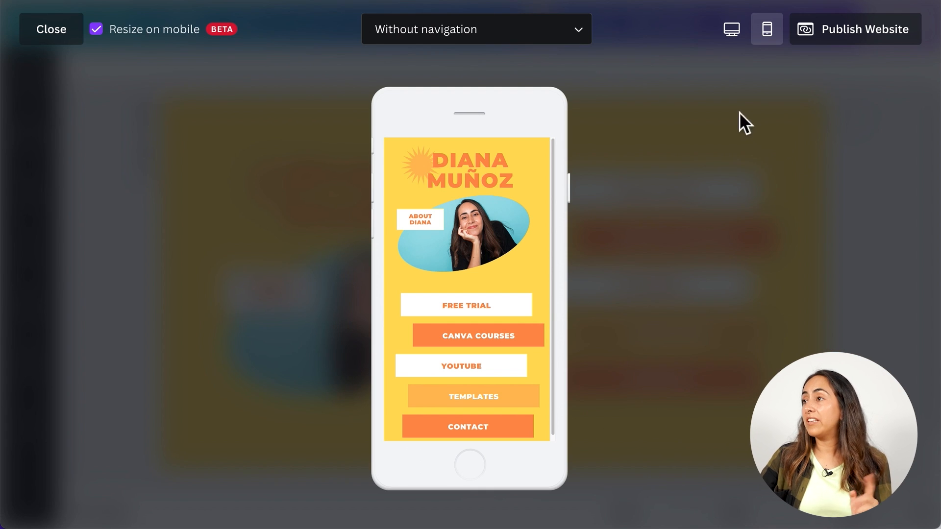
{"action": "left_click", "coordinate": [66, 34]}
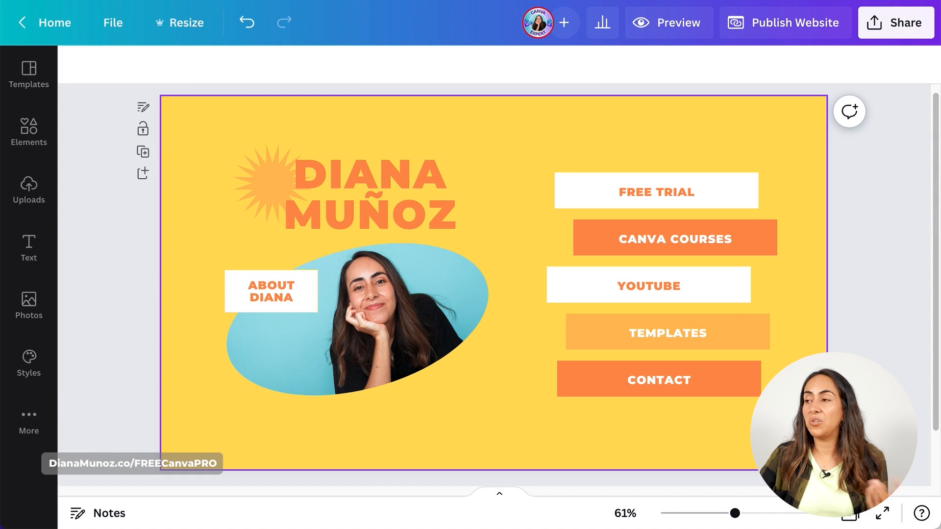
Search the design elements for "instagram logo"
{"action": "left_click", "coordinate": [53, 148]}
{"action": "left_click", "coordinate": [134, 82]}
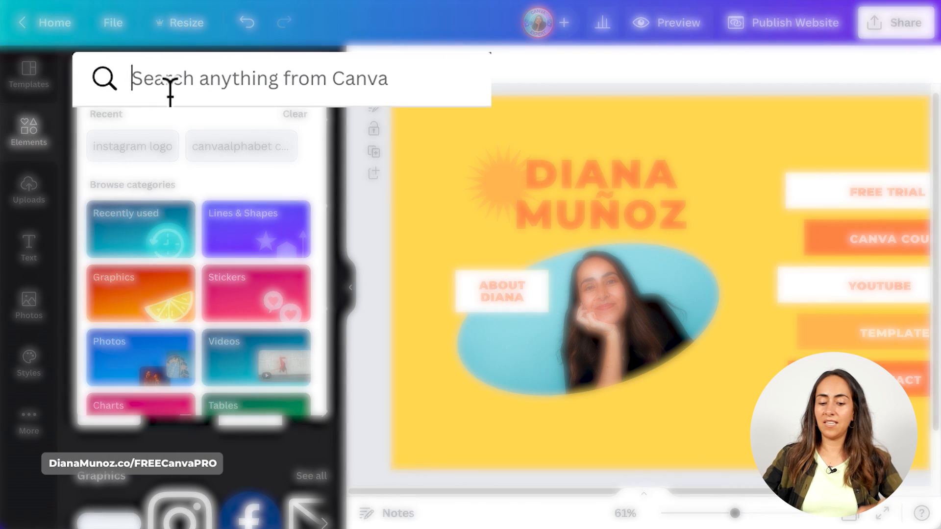
{"action": "type", "text": "instagram"}
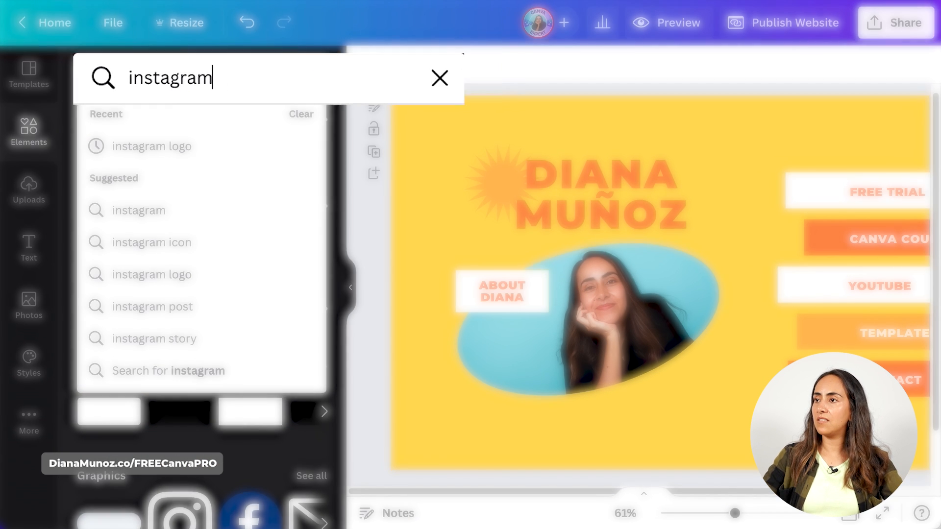
{"action": "type", "text": " logo"}
{"action": "key", "text": "Return"}
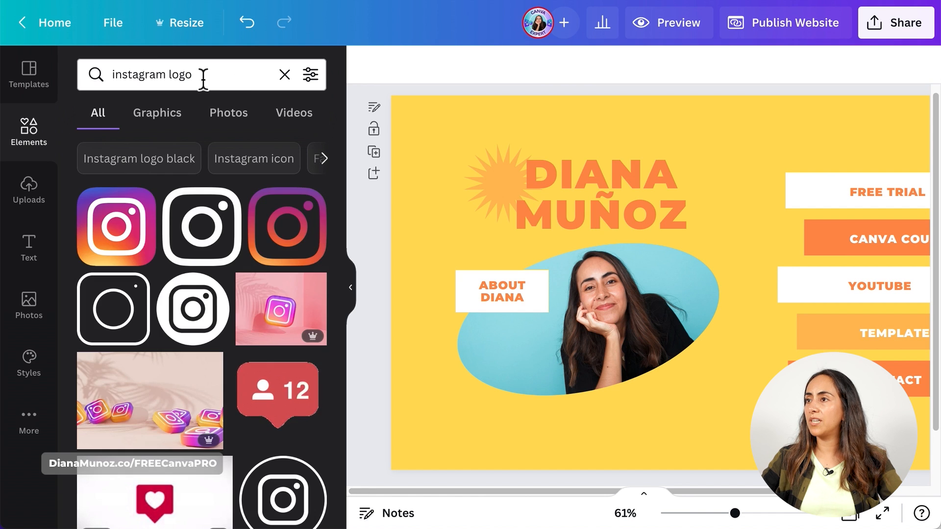
Change the element search to "instagram icon" and add the solid round Instagram icon to the page
{"action": "double_click", "coordinate": [190, 75]}
{"action": "type", "text": "icon"}
{"action": "key", "text": "Return"}
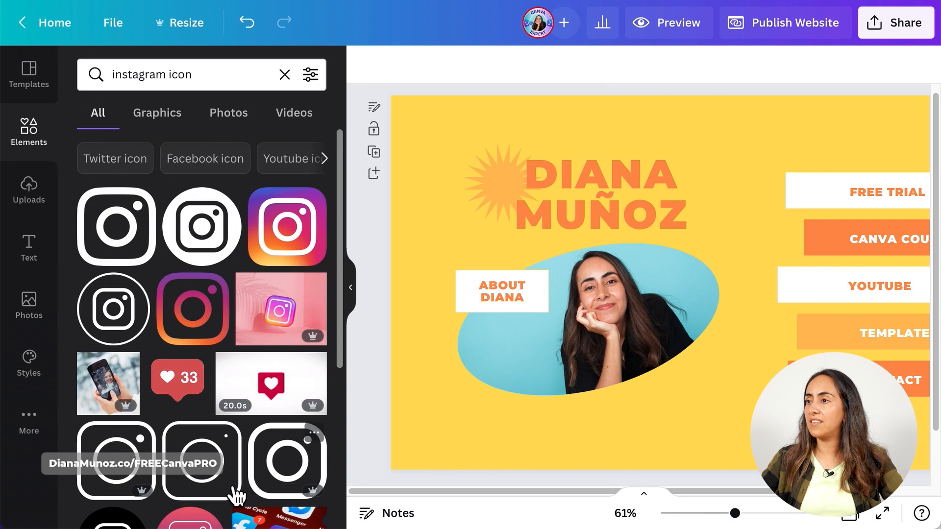
{"action": "left_click", "coordinate": [216, 236]}
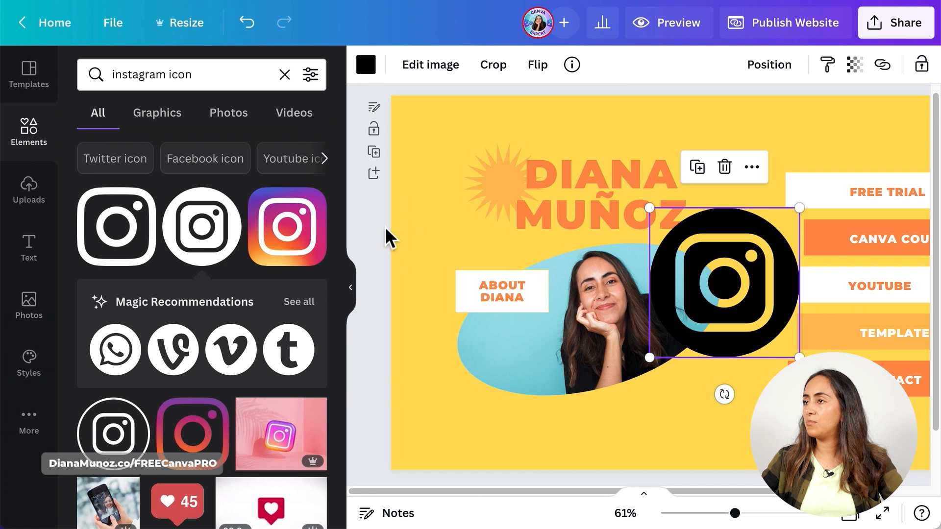
Recolour the Instagram icon, trying the orange document colour and settling on white
{"action": "left_click", "coordinate": [363, 295]}
{"action": "left_click", "coordinate": [74, 62]}
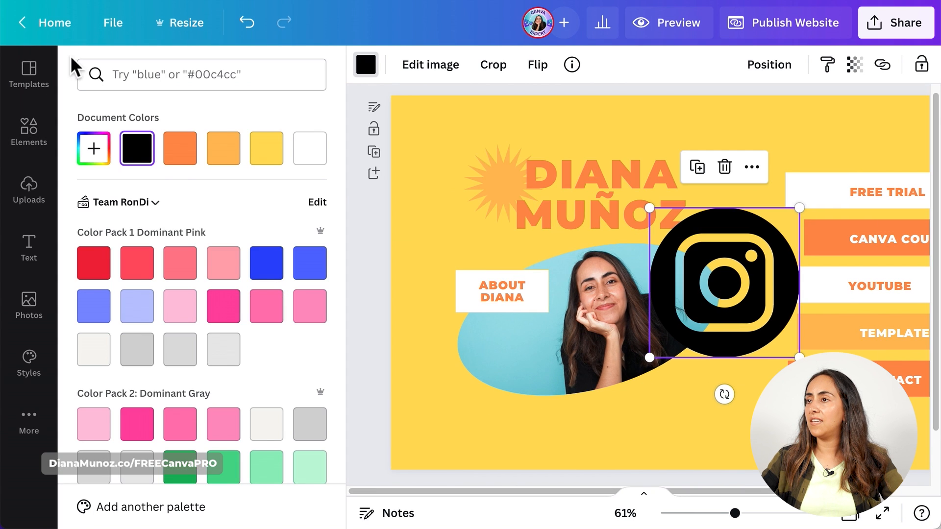
{"action": "left_click", "coordinate": [181, 158]}
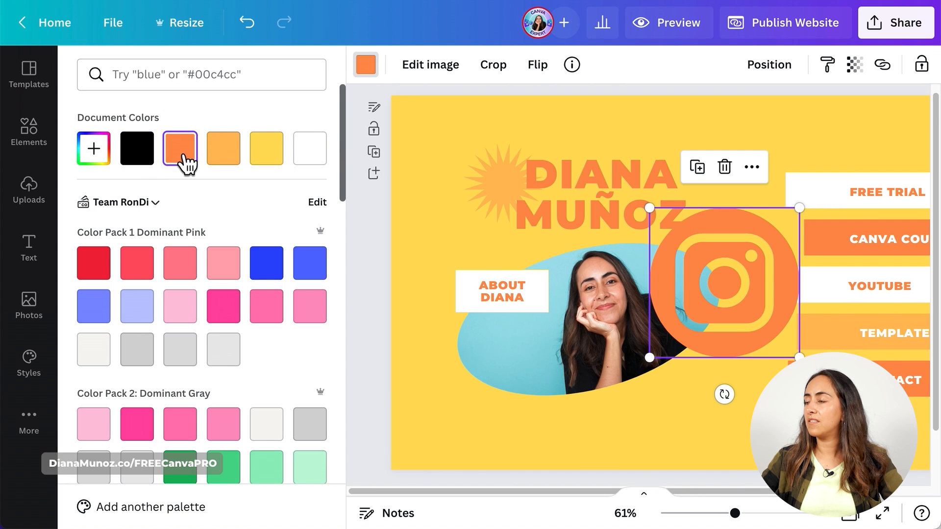
{"action": "left_click", "coordinate": [314, 158]}
Shrink the Instagram icon to a small size and place it just below the "CONTACT" button
{"action": "left_click_drag", "start_coordinate": [650, 207], "coordinate": [787, 340]}
{"action": "left_click_drag", "start_coordinate": [804, 395], "coordinate": [857, 479]}
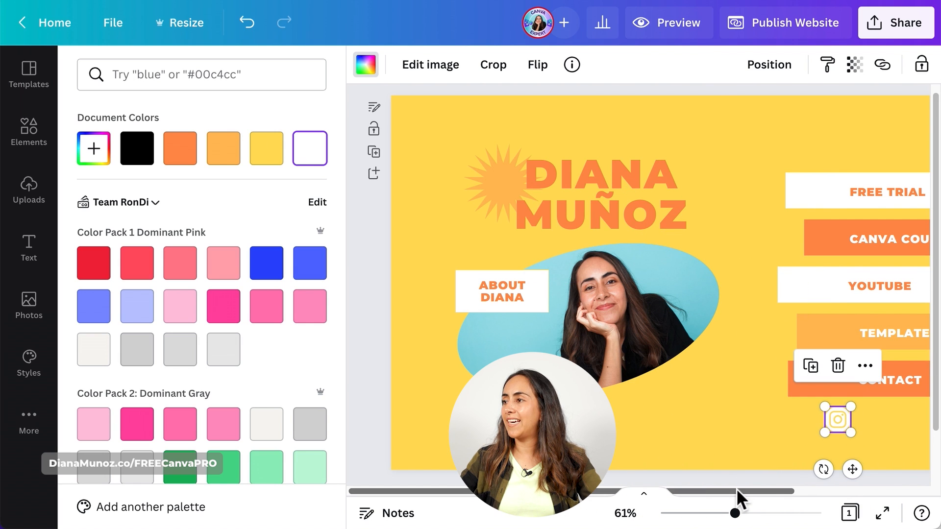
{"action": "left_click_drag", "start_coordinate": [740, 491], "coordinate": [824, 498]}
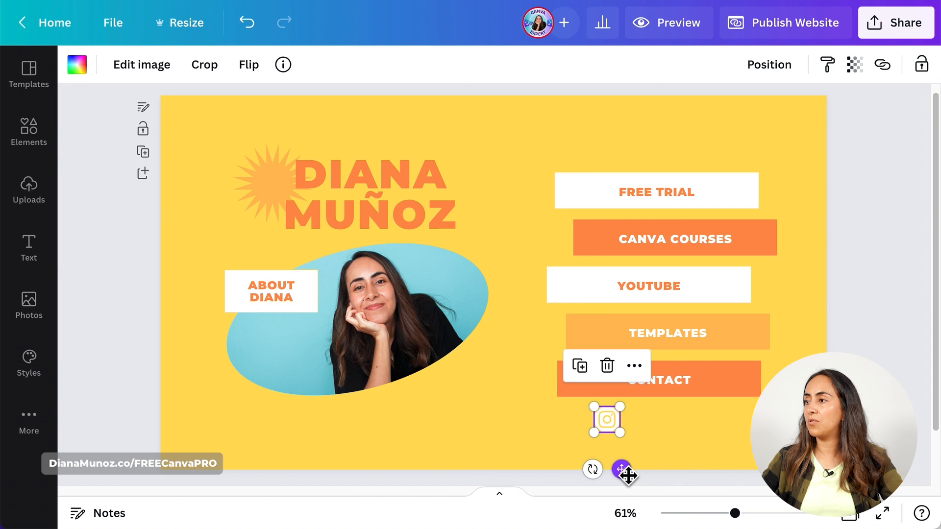
{"action": "left_click_drag", "start_coordinate": [624, 472], "coordinate": [645, 486]}
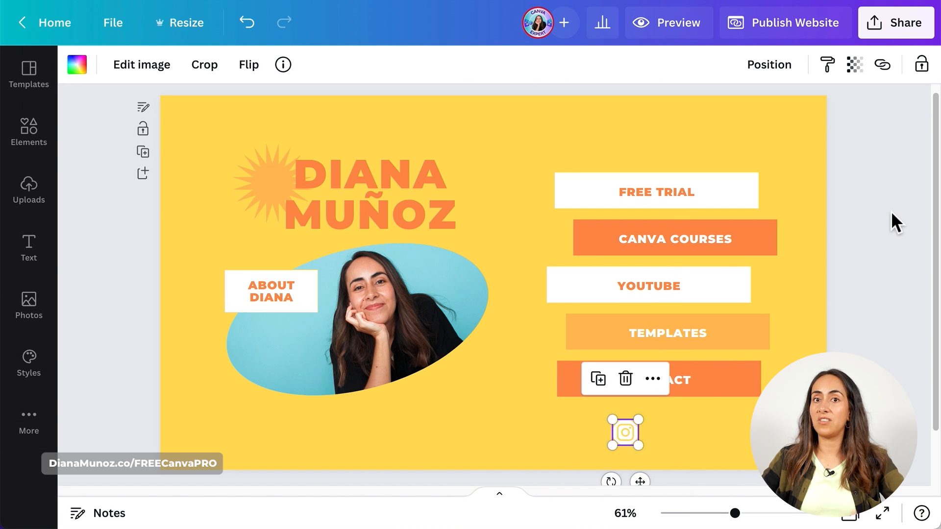
Link the Instagram icon to the Instagram profile URL and centre it beneath the "CONTACT" button
{"action": "left_click", "coordinate": [883, 66]}
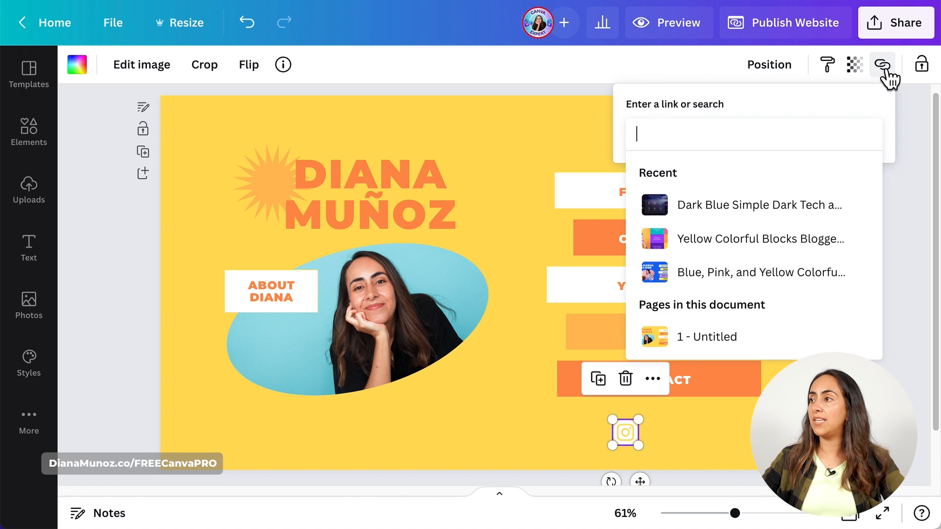
{"action": "type", "text": "www.instagram.com/dianamunoz"}
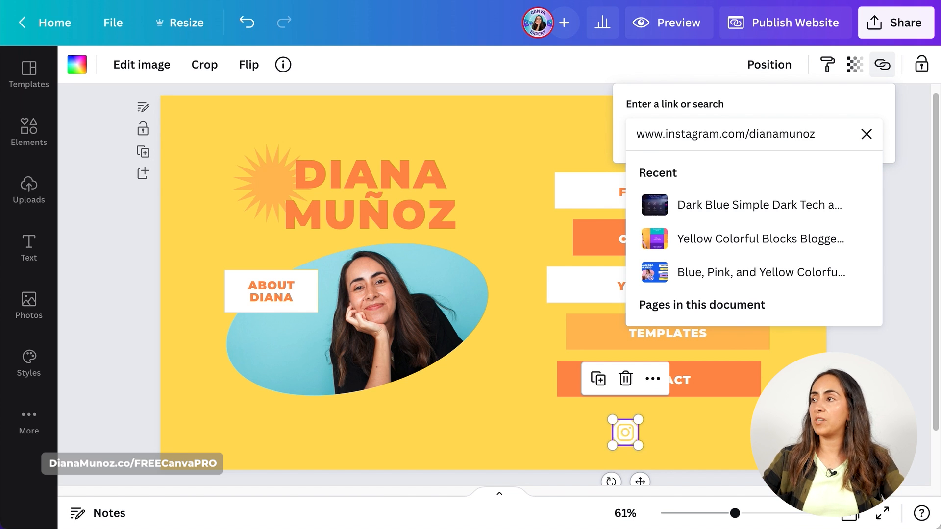
{"action": "key", "text": "Return"}
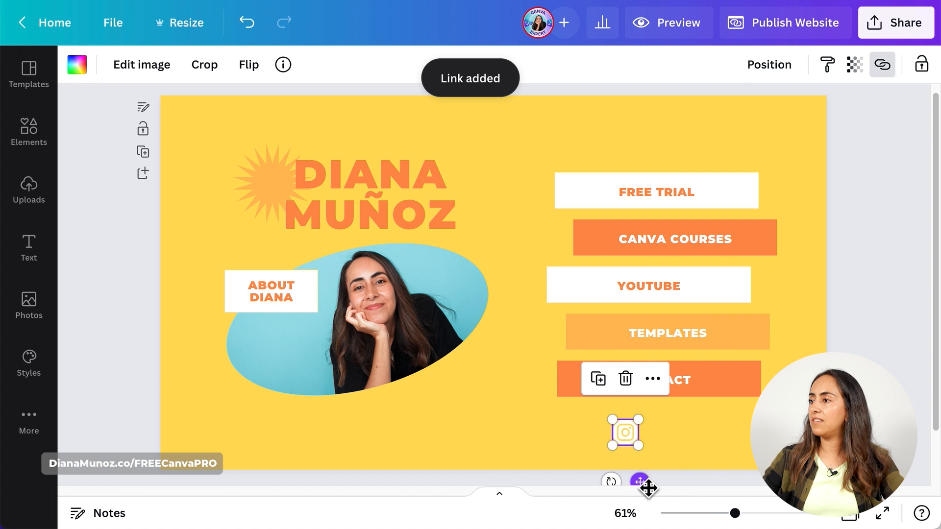
{"action": "left_click_drag", "start_coordinate": [642, 485], "coordinate": [684, 482]}
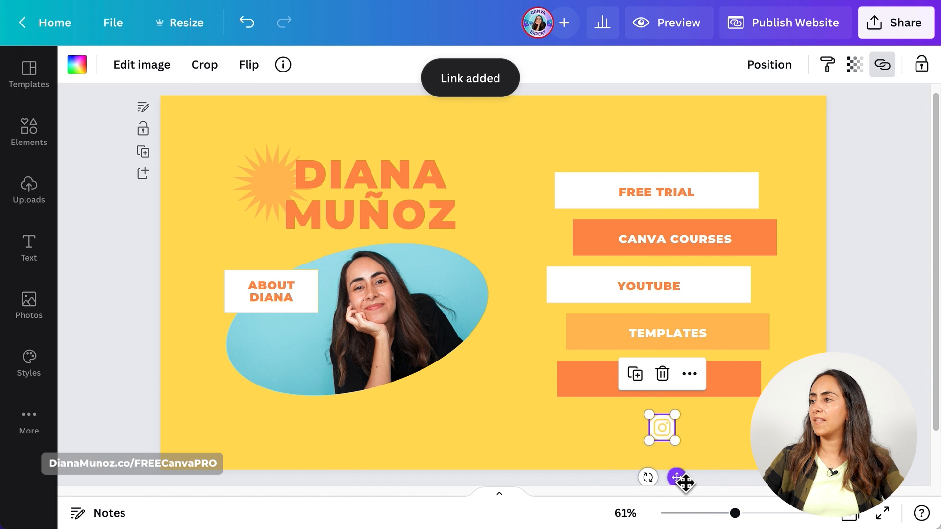
Preview the website in the mobile layout and look through the page down to the Instagram icon
{"action": "left_click", "coordinate": [674, 43]}
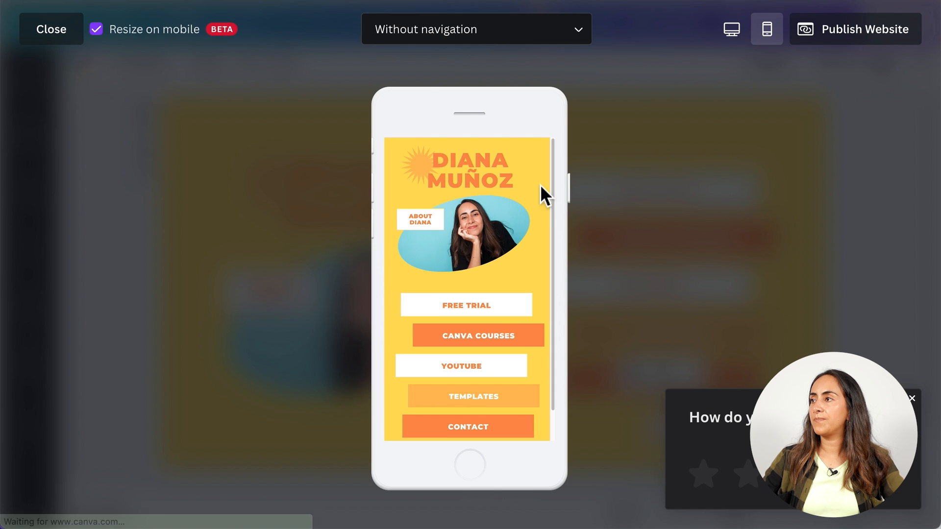
{"action": "scroll", "coordinate": [522, 339], "scroll_direction": "down", "scroll_amount": 2}
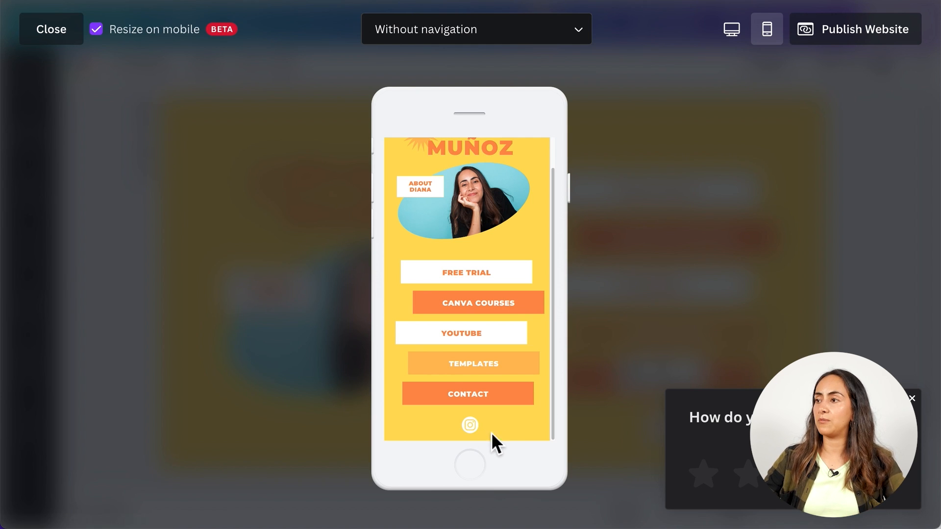
{"action": "scroll", "coordinate": [491, 433], "scroll_direction": "up", "scroll_amount": 2}
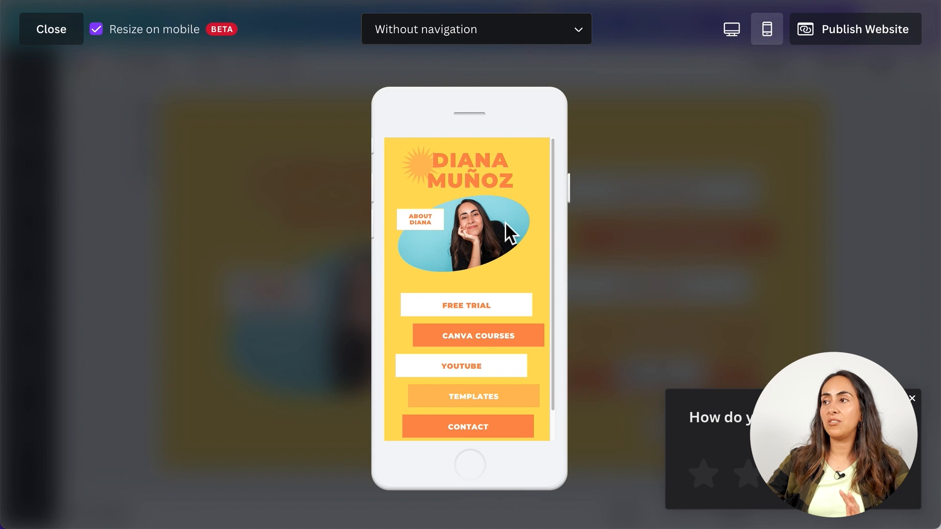
{"action": "left_click_drag", "start_coordinate": [554, 231], "coordinate": [557, 293]}
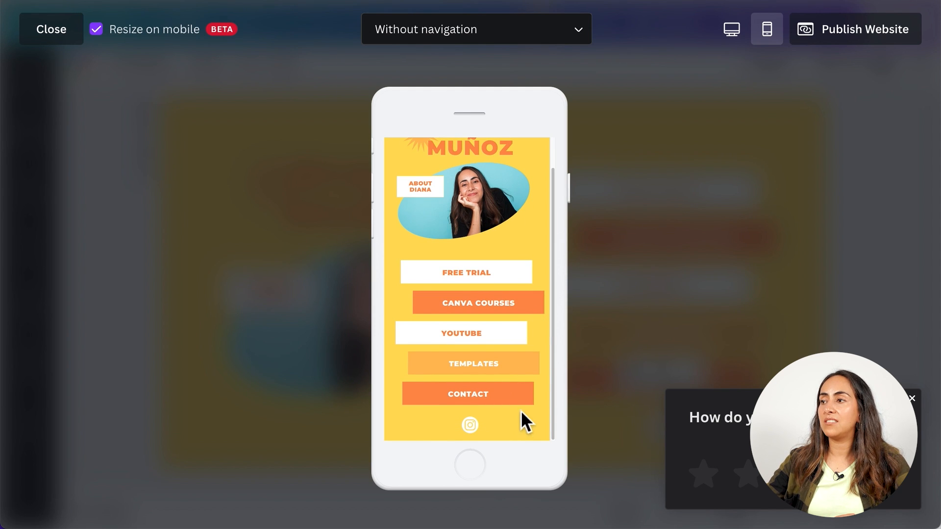
Test the "CONTACT" button in the mobile preview and start an e-mail with the subject "Hello!"
{"action": "left_click", "coordinate": [511, 365]}
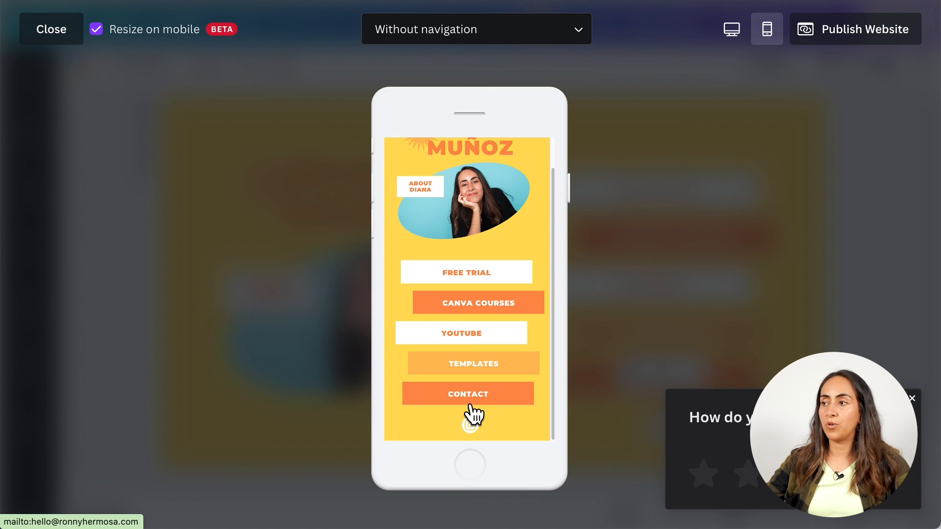
{"action": "left_click", "coordinate": [493, 395]}
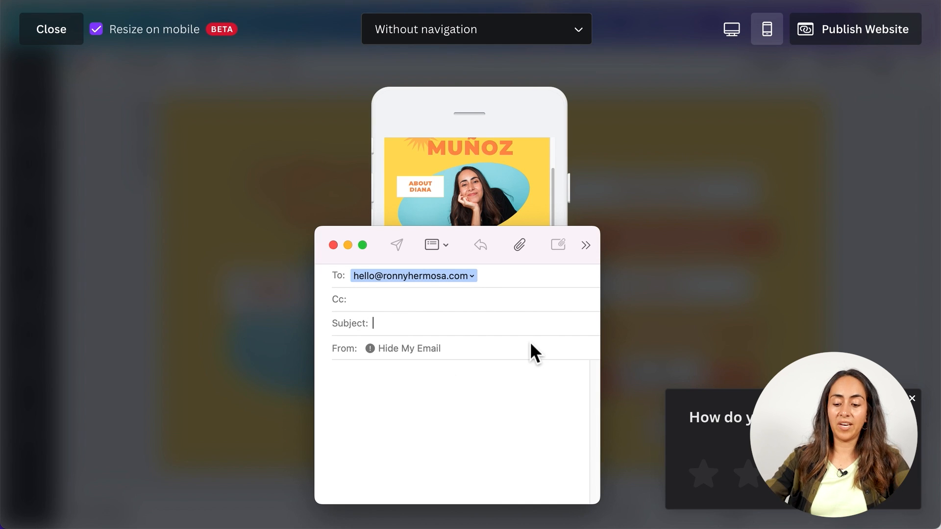
{"action": "type", "text": "Hello!"}
{"action": "key", "text": "Tab"}
{"action": "type", "text": "H"}
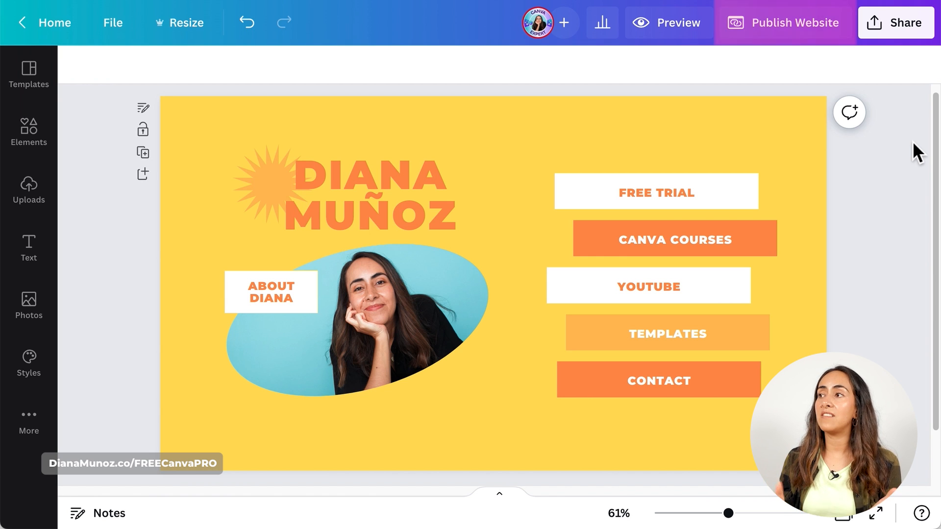
Open the website publishing settings and bring the navigation and domain options into view
{"action": "left_click", "coordinate": [814, 39]}
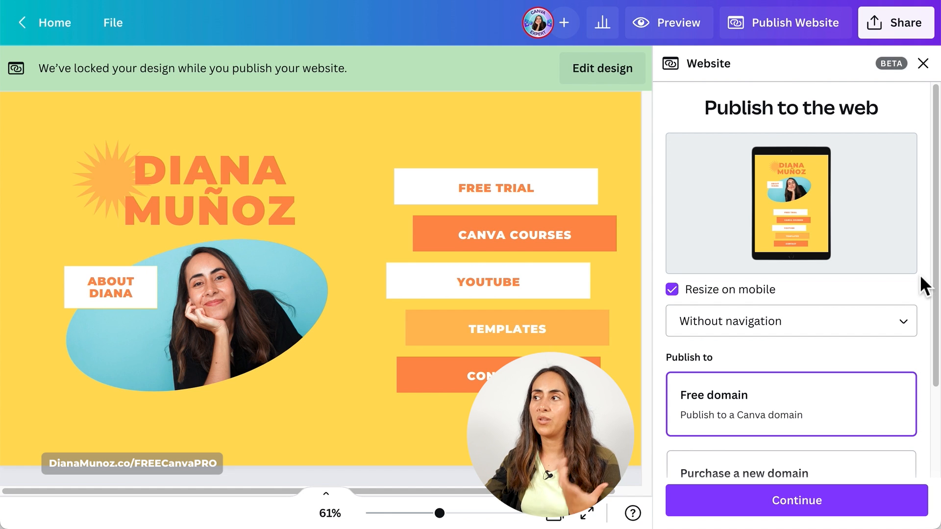
{"action": "scroll", "coordinate": [920, 275], "scroll_direction": "down", "scroll_amount": 1}
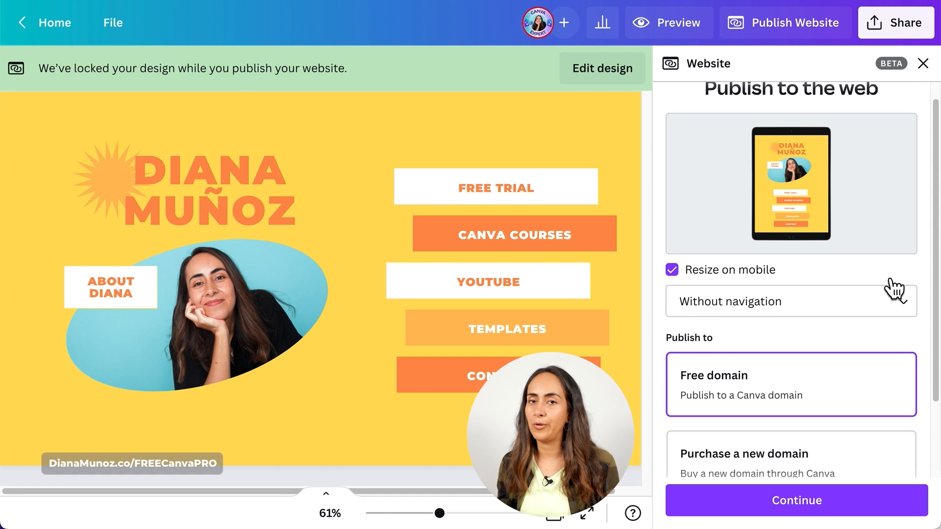
{"action": "scroll", "coordinate": [925, 236], "scroll_direction": "down", "scroll_amount": 2}
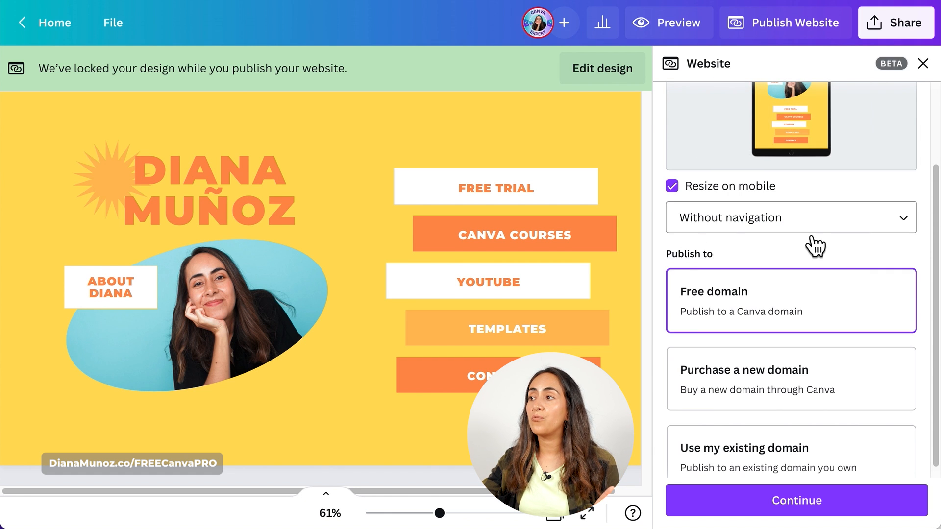
Try the "With navigation" setting for the website and switch back to "Without navigation"
{"action": "left_click", "coordinate": [908, 229]}
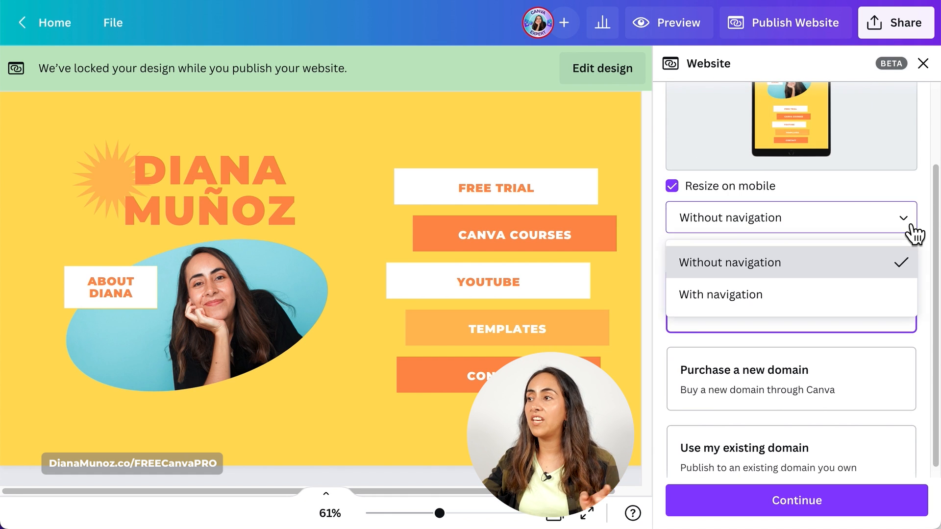
{"action": "left_click", "coordinate": [712, 296]}
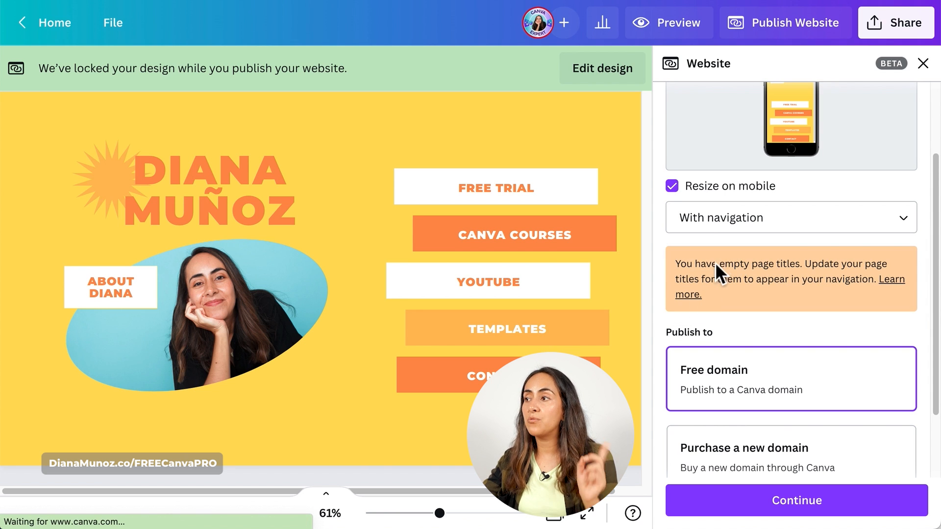
{"action": "left_click", "coordinate": [791, 223]}
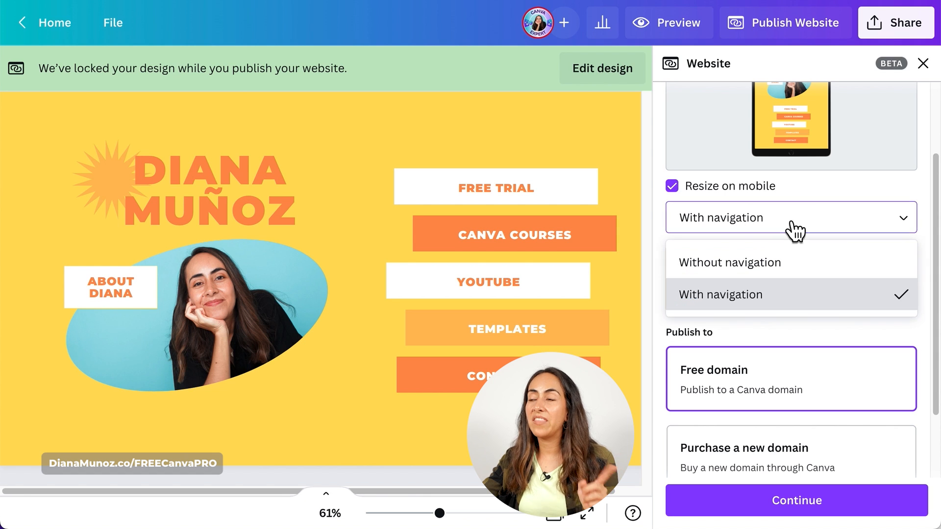
{"action": "left_click", "coordinate": [753, 272]}
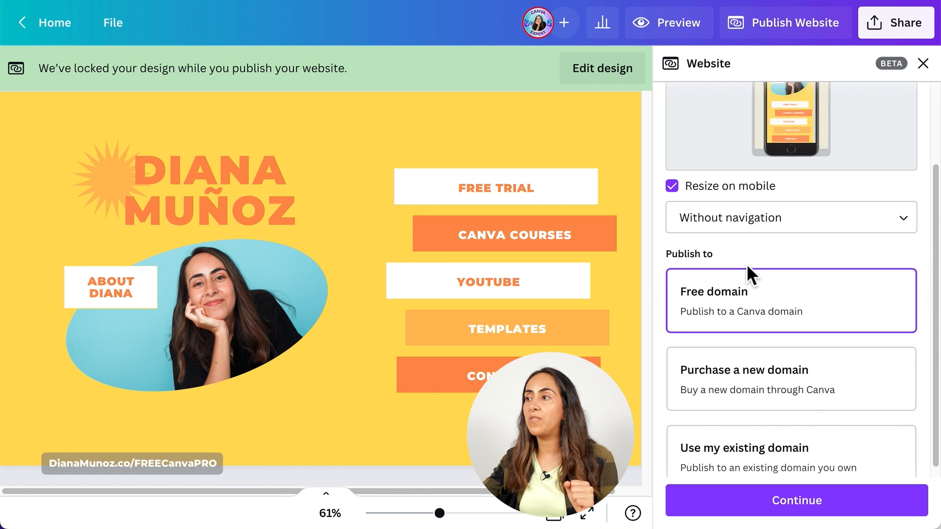
Continue publishing with the free Canva domain and set the website's URL ending to "links"
{"action": "scroll", "coordinate": [922, 243], "scroll_direction": "down", "scroll_amount": 1}
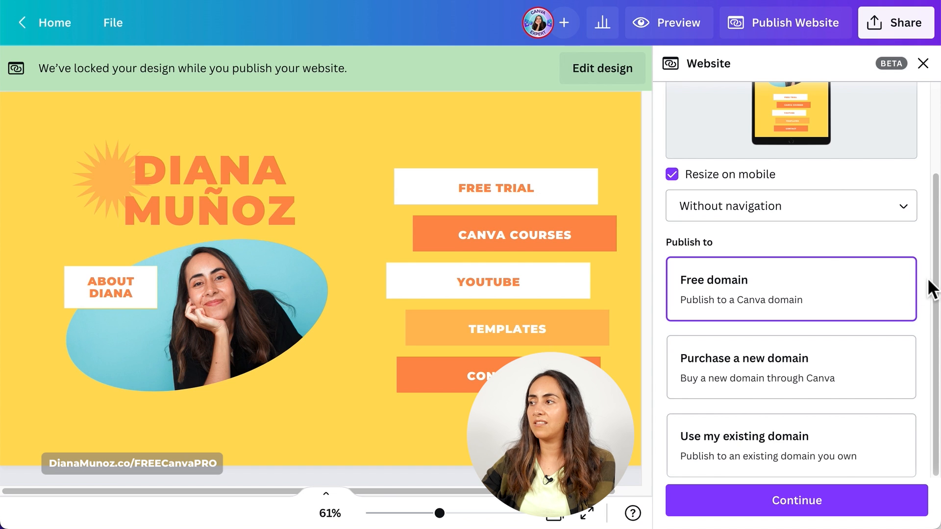
{"action": "left_click", "coordinate": [817, 512]}
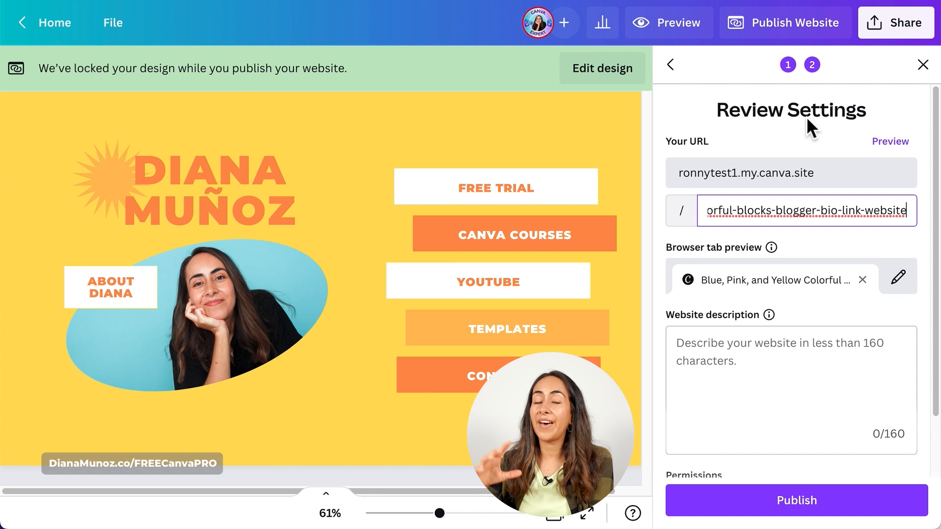
{"action": "triple_click", "coordinate": [730, 211]}
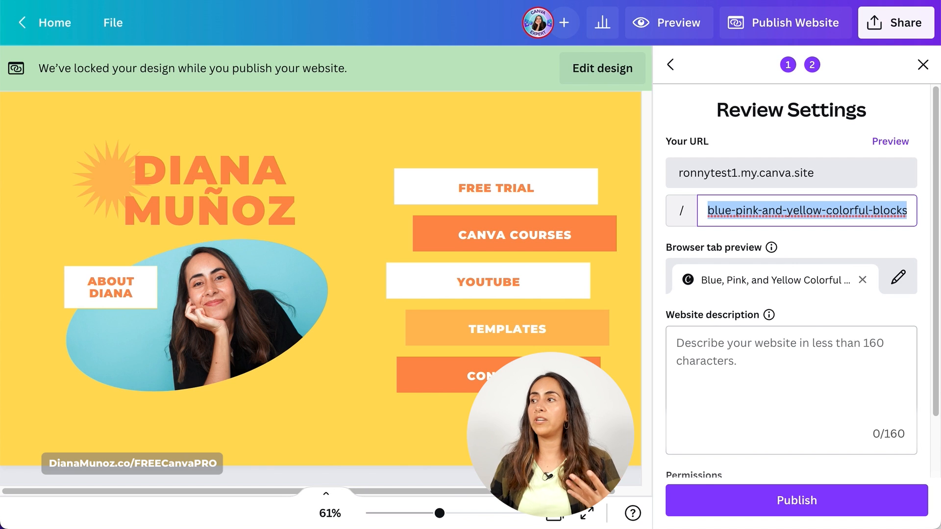
{"action": "key", "text": "BackSpace"}
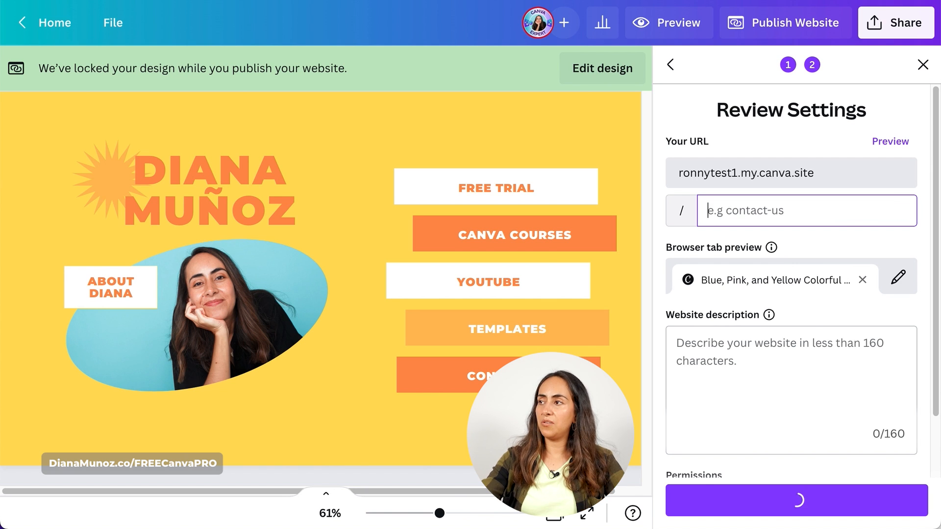
{"action": "type", "text": "links"}
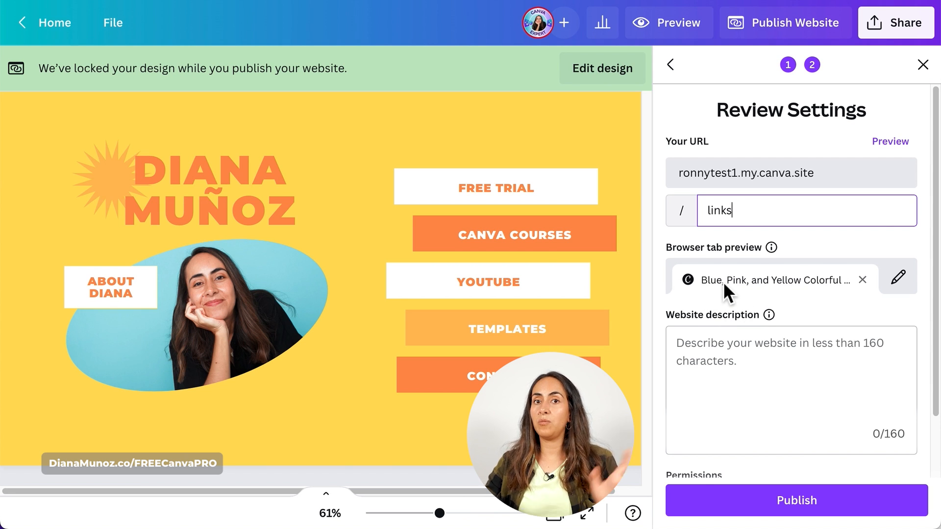
Replace the browser tab title with the site owner's first name followed by "website"
{"action": "left_click", "coordinate": [913, 290]}
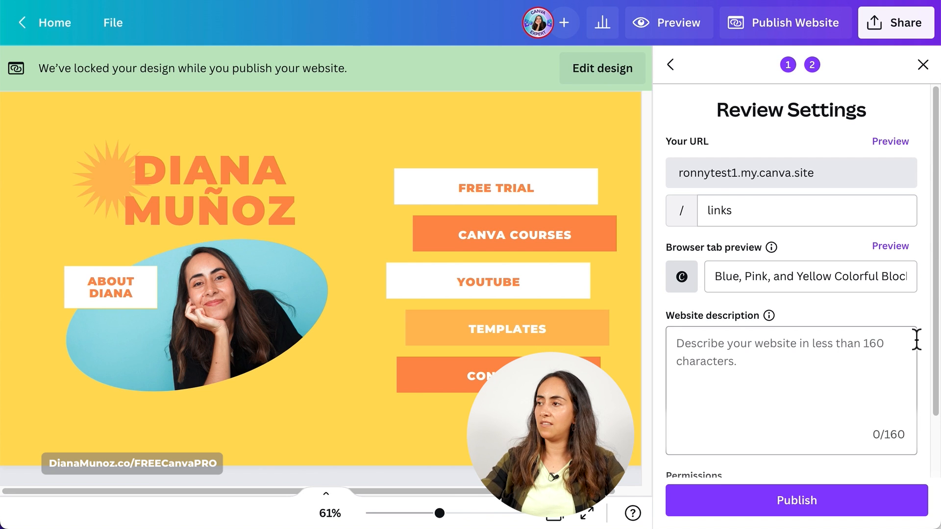
{"action": "left_click", "coordinate": [882, 280]}
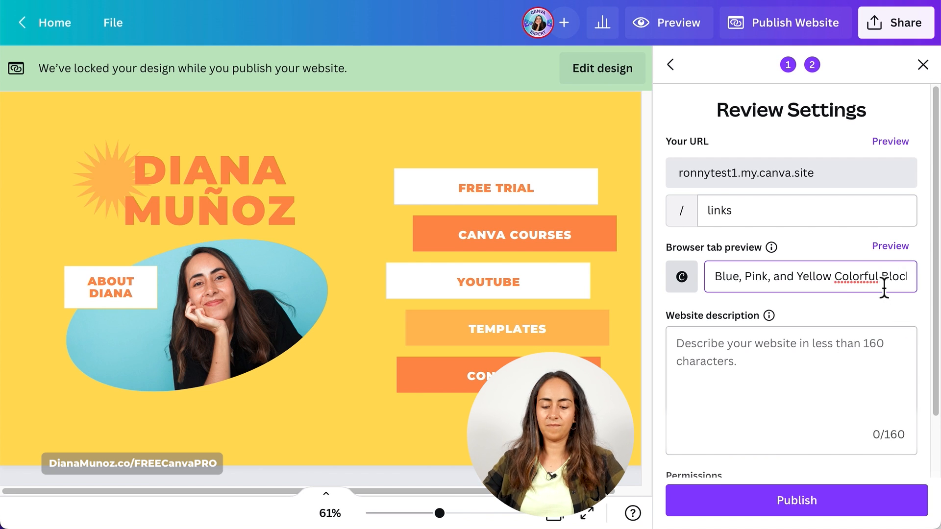
{"action": "key", "text": "super+a"}
{"action": "type", "text": "Diana we"}
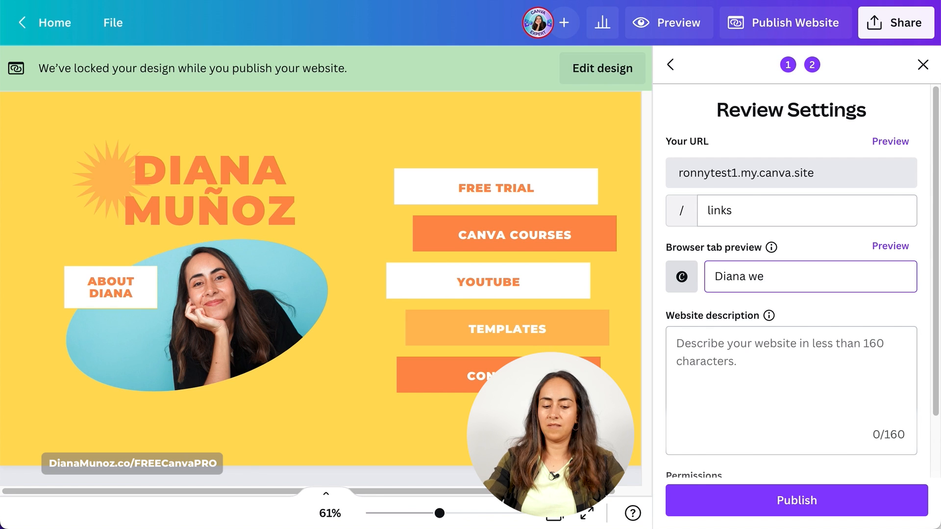
{"action": "type", "text": "bsite"}
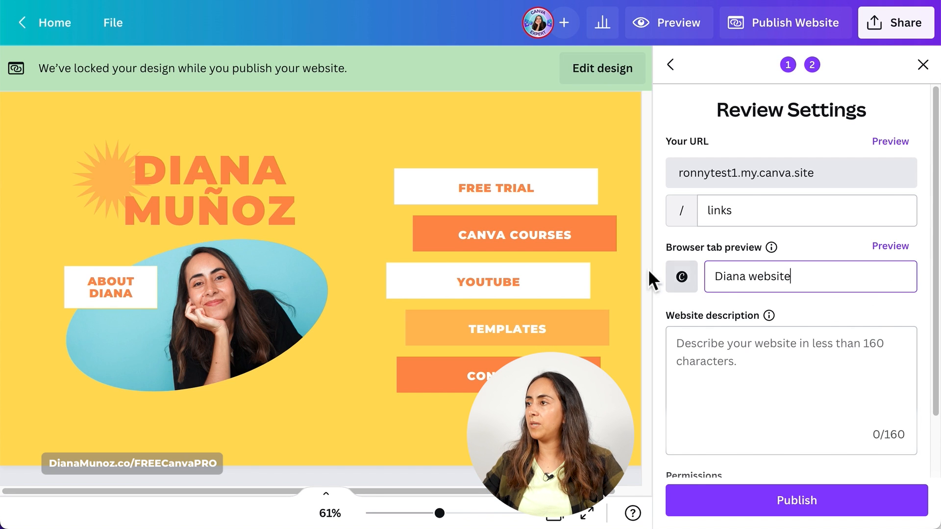
Set the browser tab icon to the Team RonDi logo with the transparent background
{"action": "left_click", "coordinate": [691, 286]}
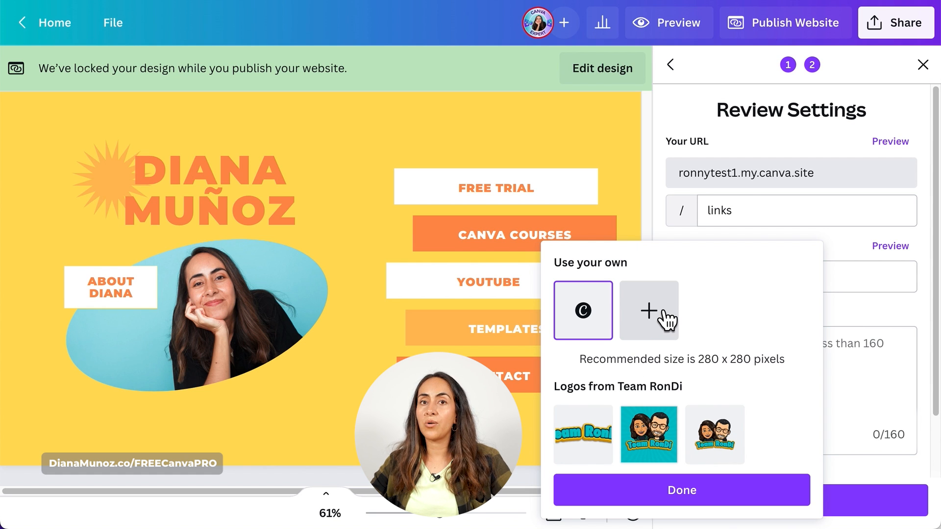
{"action": "left_click", "coordinate": [730, 436]}
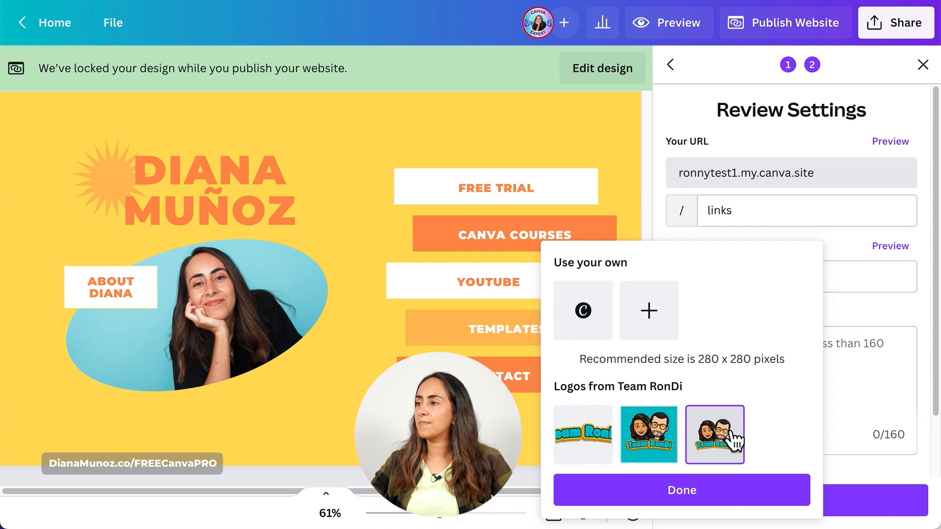
{"action": "left_click", "coordinate": [736, 495]}
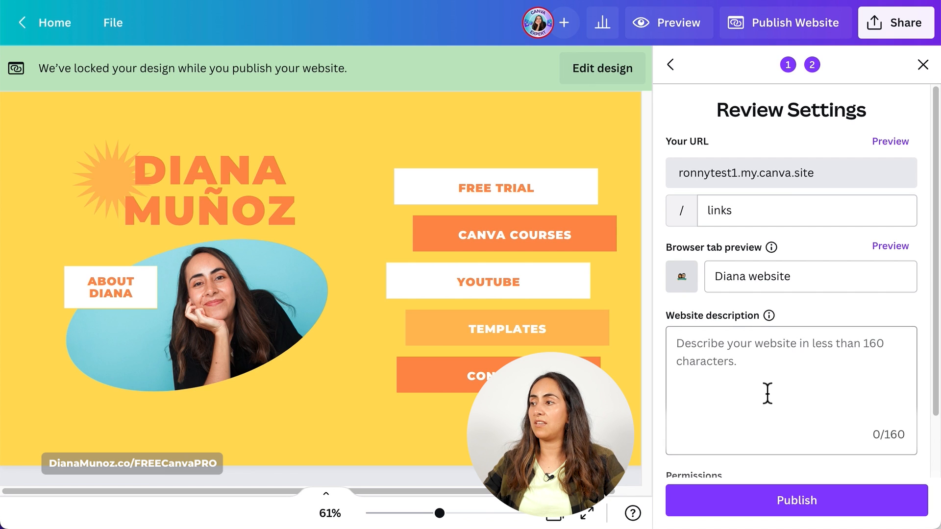
{"action": "scroll", "coordinate": [937, 151], "scroll_direction": "down", "scroll_amount": 2}
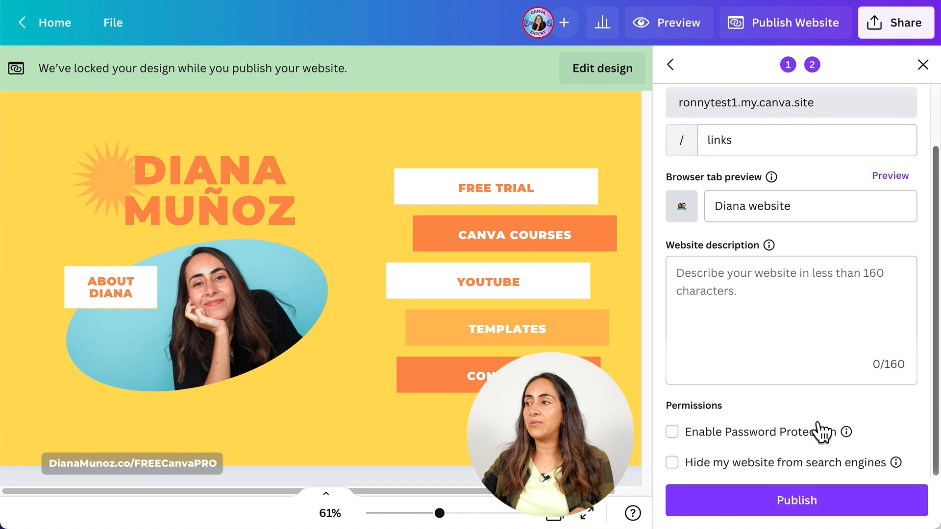